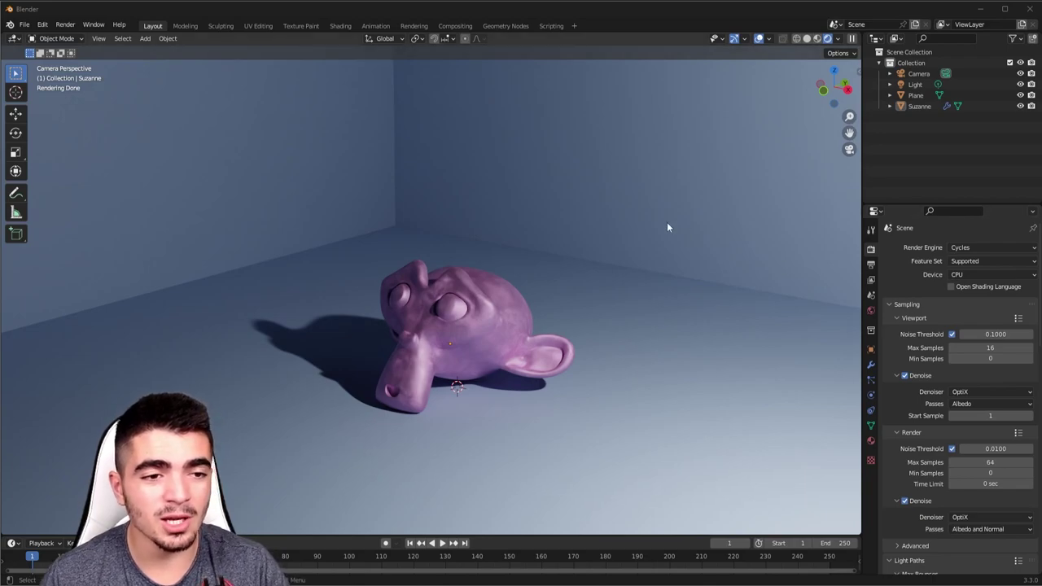
Step: Inspect the scene by selecting the floor plane and Suzanne, then deselect everything
{"action": "left_click", "coordinate": [673, 217]}
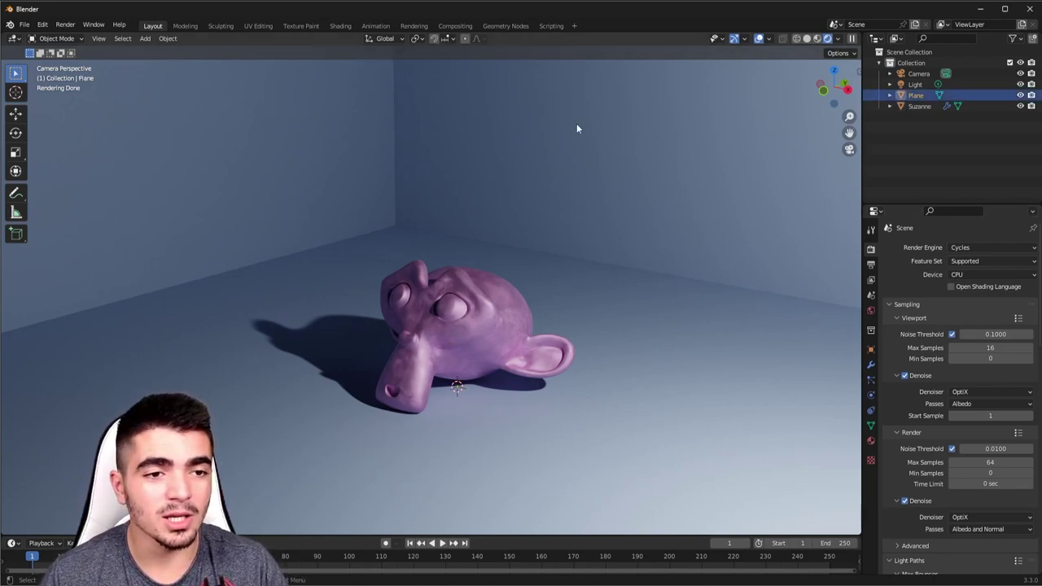
{"action": "left_click", "coordinate": [508, 326]}
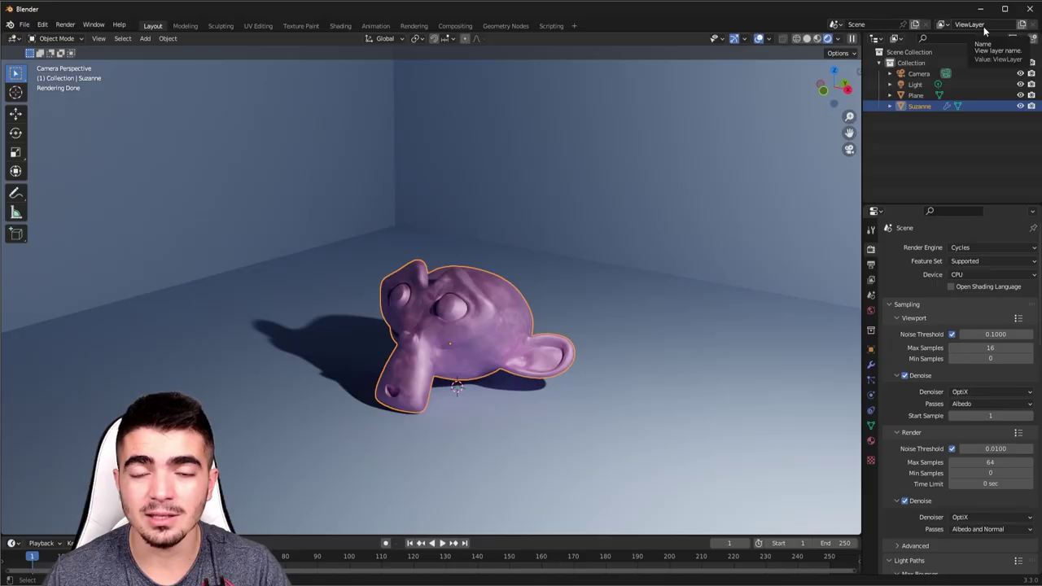
{"action": "left_click", "coordinate": [941, 24]}
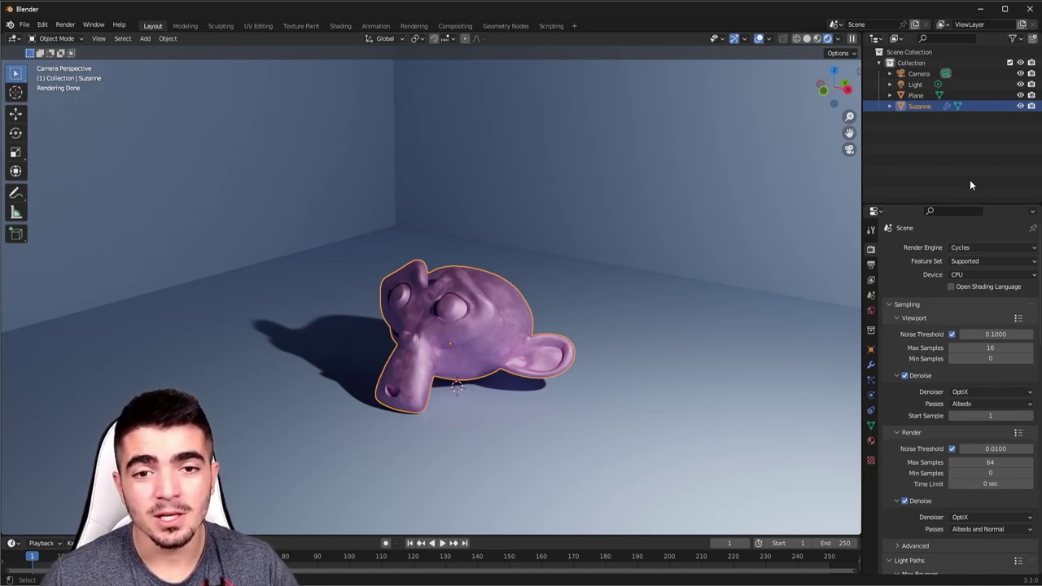
{"action": "left_click", "coordinate": [664, 316]}
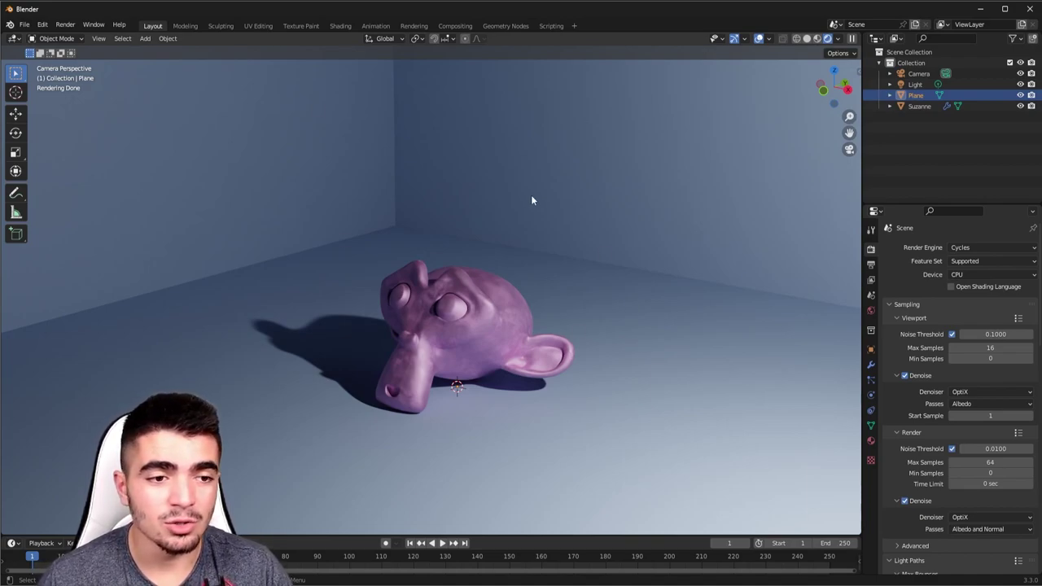
{"action": "left_click", "coordinate": [489, 312]}
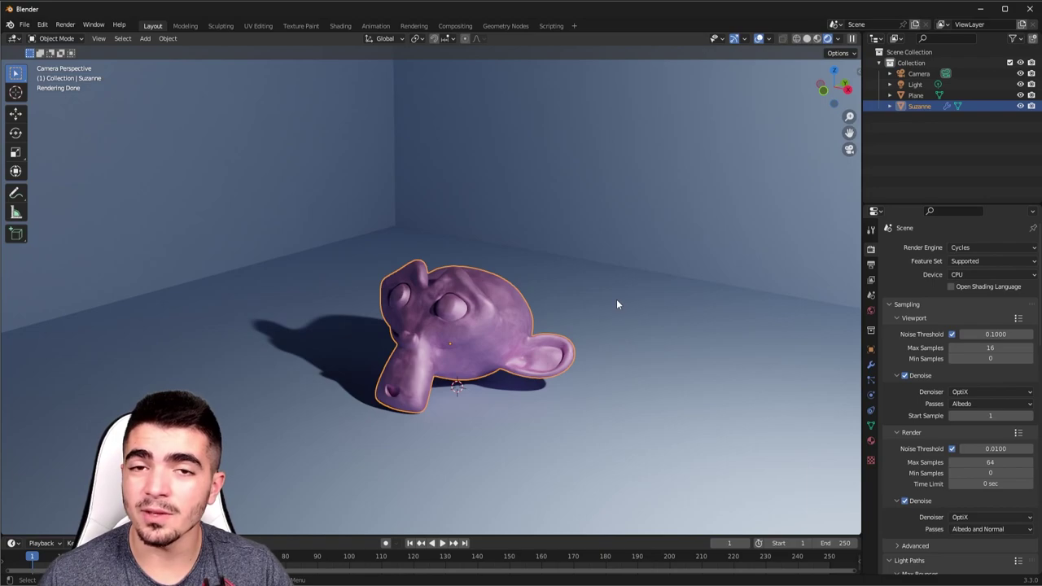
{"action": "left_click", "coordinate": [948, 140]}
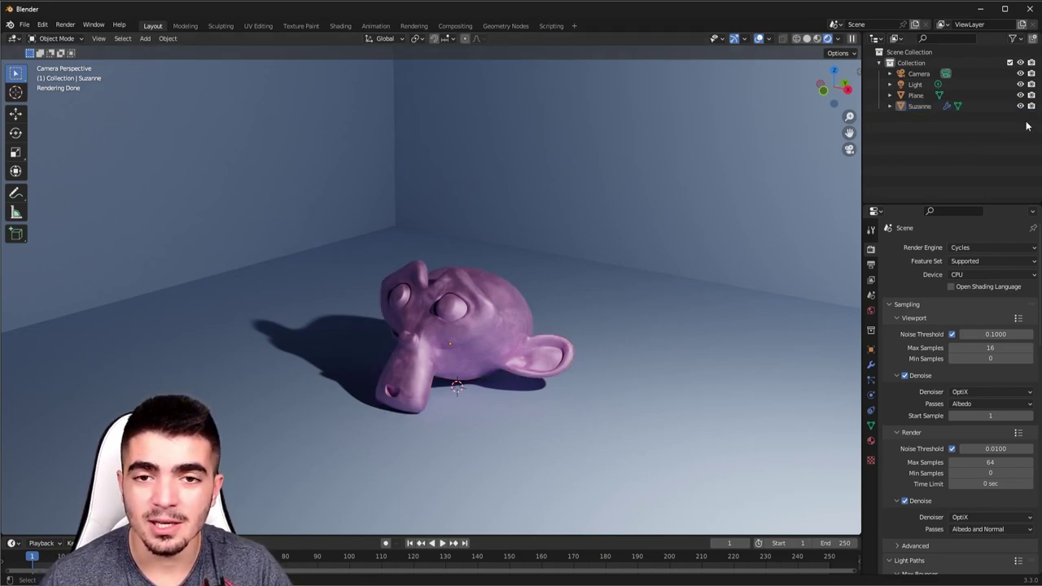
Step: Create a new view layer named Background, then switch back to the original view layer
{"action": "left_click", "coordinate": [1024, 26]}
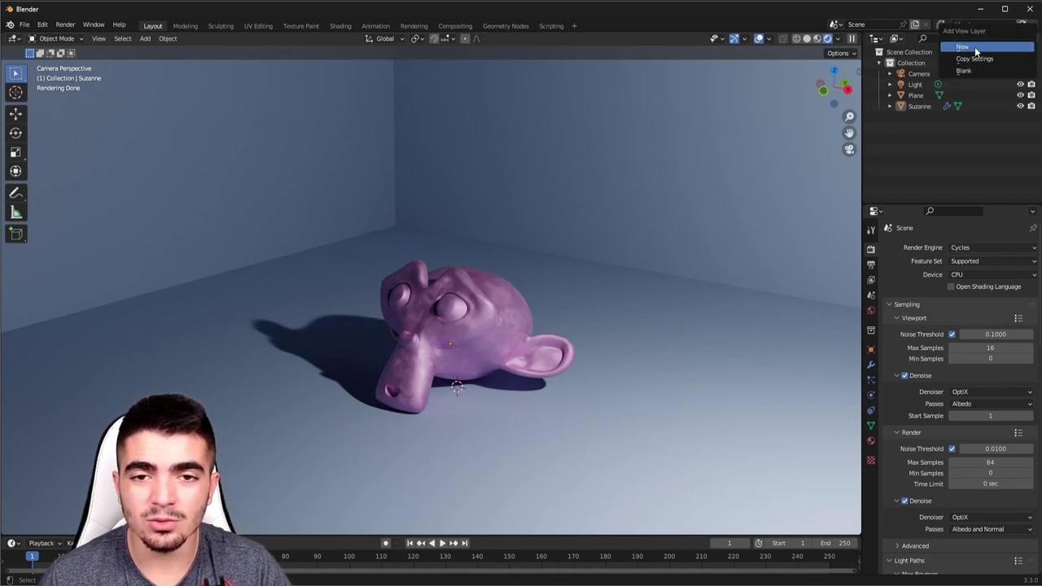
{"action": "left_click", "coordinate": [953, 48]}
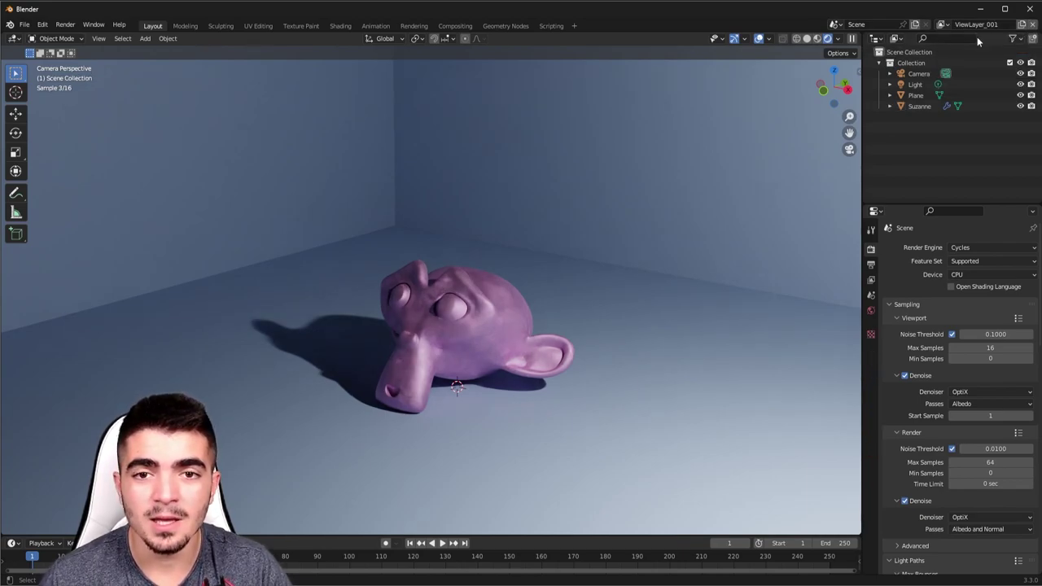
{"action": "type", "text": "B"}
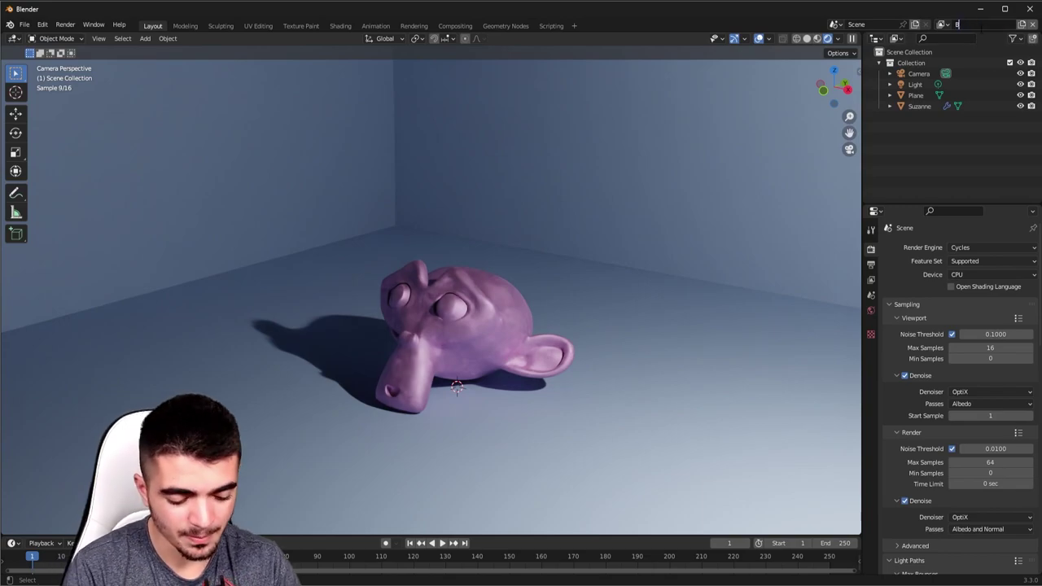
{"action": "type", "text": "ackground"}
{"action": "key", "text": "Return"}
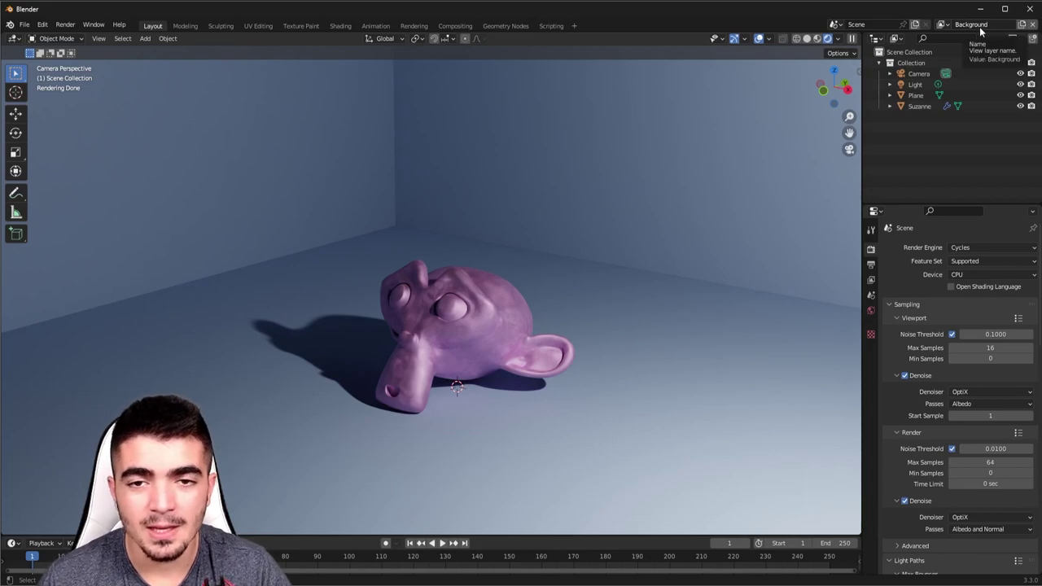
{"action": "left_click", "coordinate": [942, 24]}
{"action": "key", "text": "Up"}
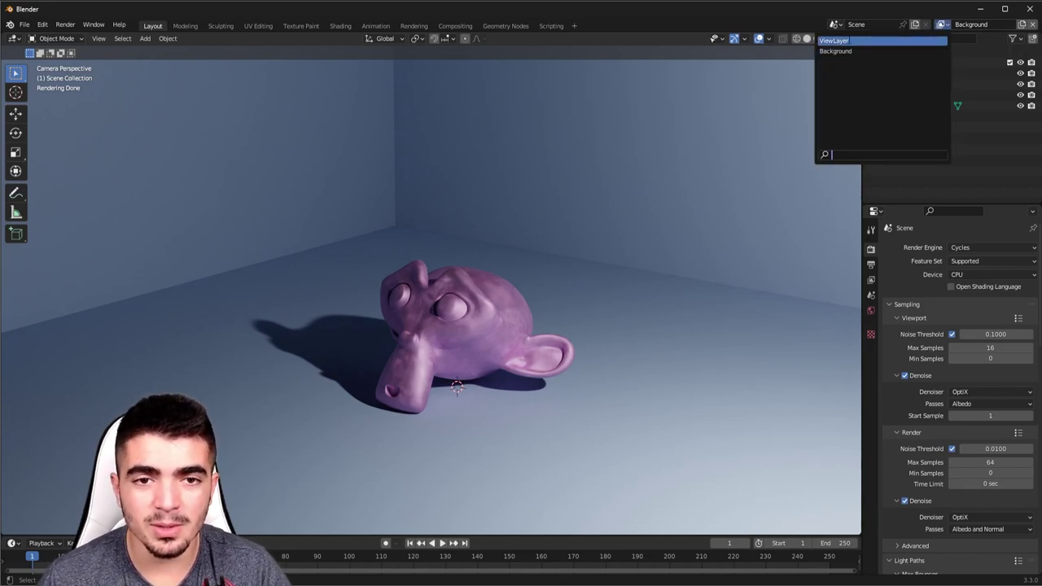
{"action": "left_click", "coordinate": [849, 42]}
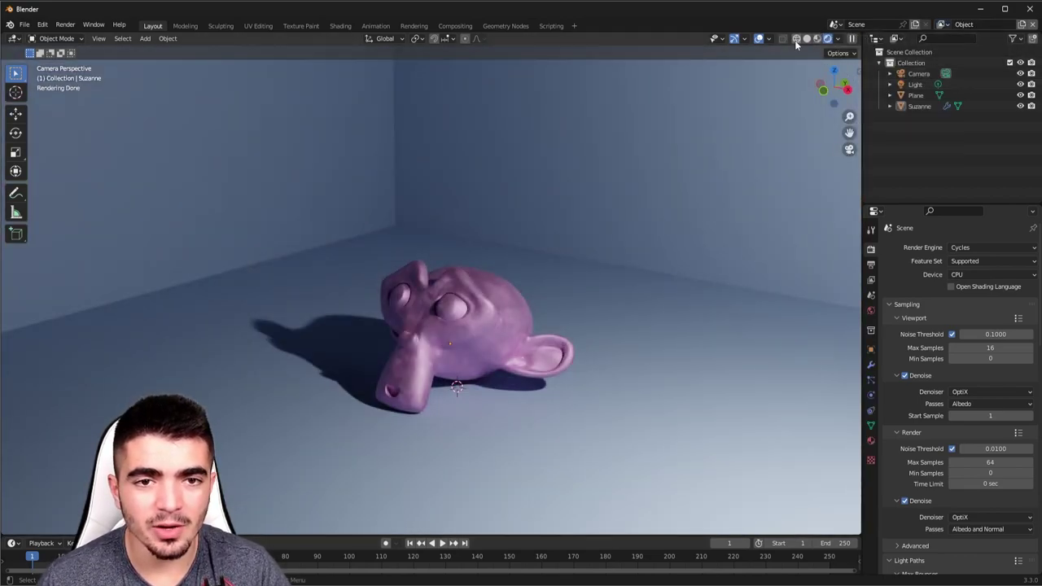
Step: Switch the viewport to Solid shading and review Collection's Camera, Light, Plane and Suzanne in the outliner
{"action": "left_click", "coordinate": [806, 41]}
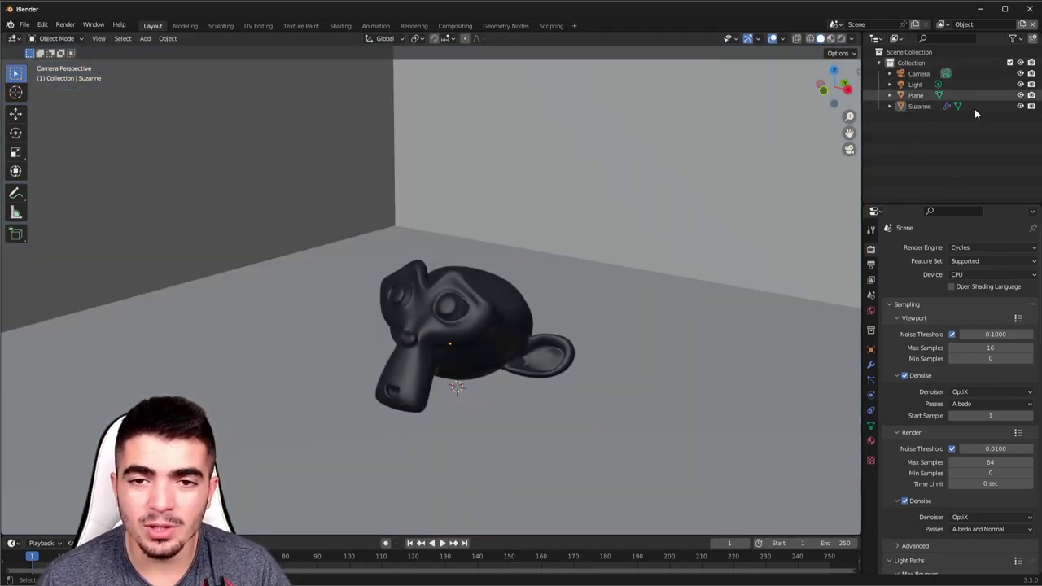
{"action": "left_click", "coordinate": [918, 86]}
{"action": "left_click", "coordinate": [916, 96]}
{"action": "left_click", "coordinate": [922, 106]}
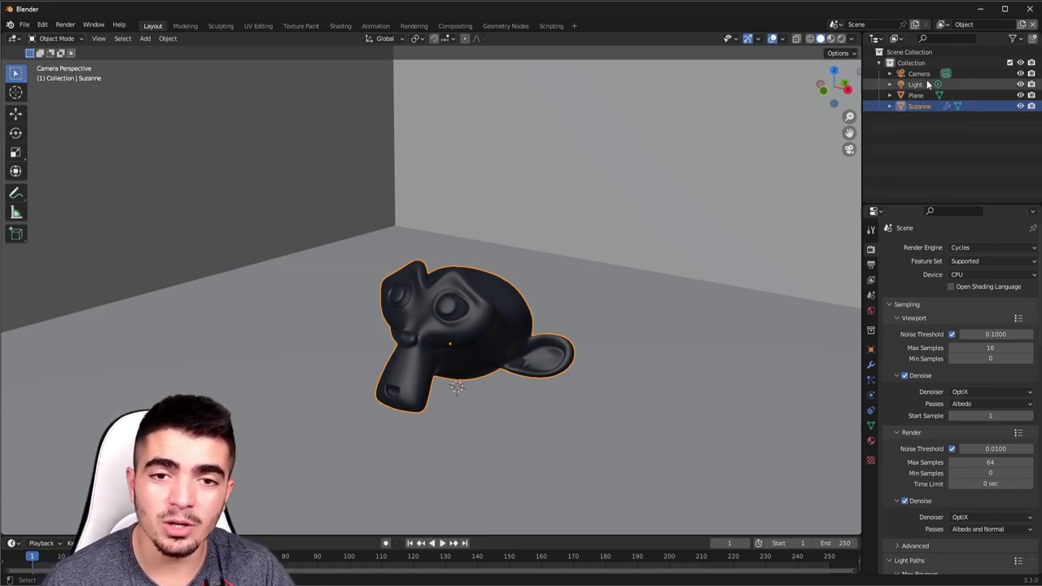
{"action": "left_click", "coordinate": [903, 64]}
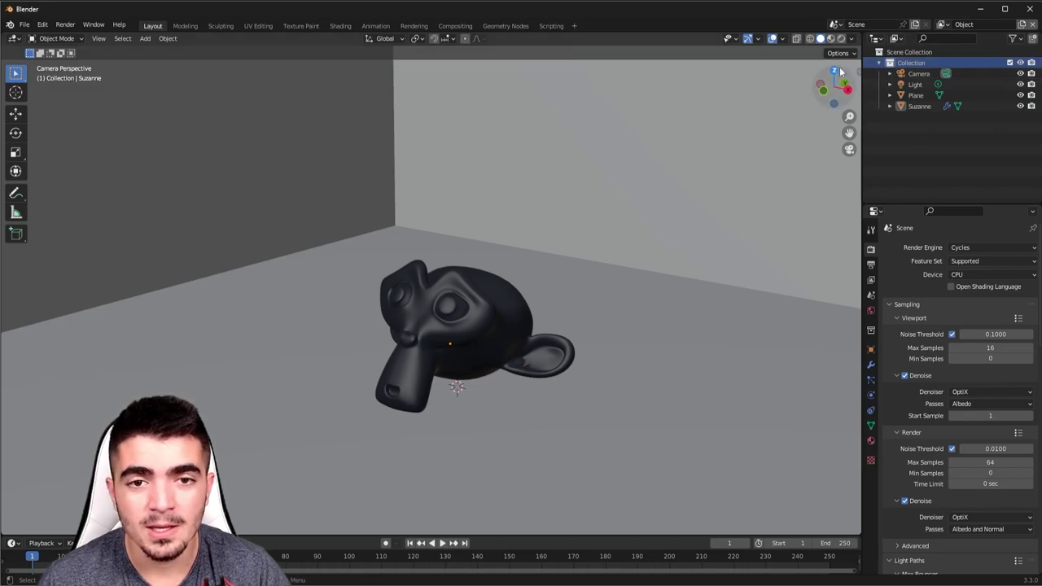
{"action": "left_click", "coordinate": [879, 64]}
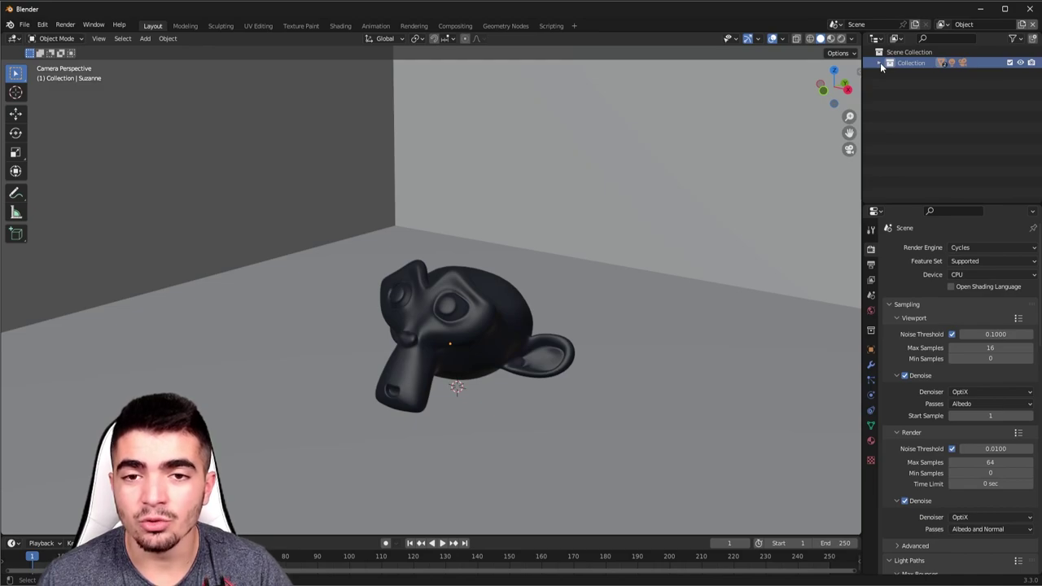
{"action": "left_click", "coordinate": [879, 63]}
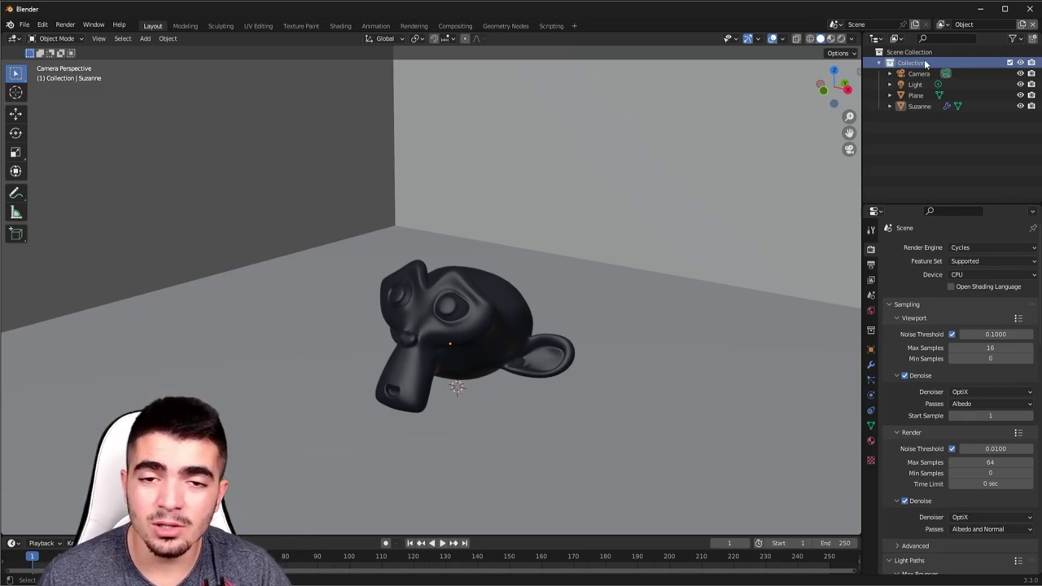
Step: Rename the outliner's Collection to Background
{"action": "double_click", "coordinate": [922, 63]}
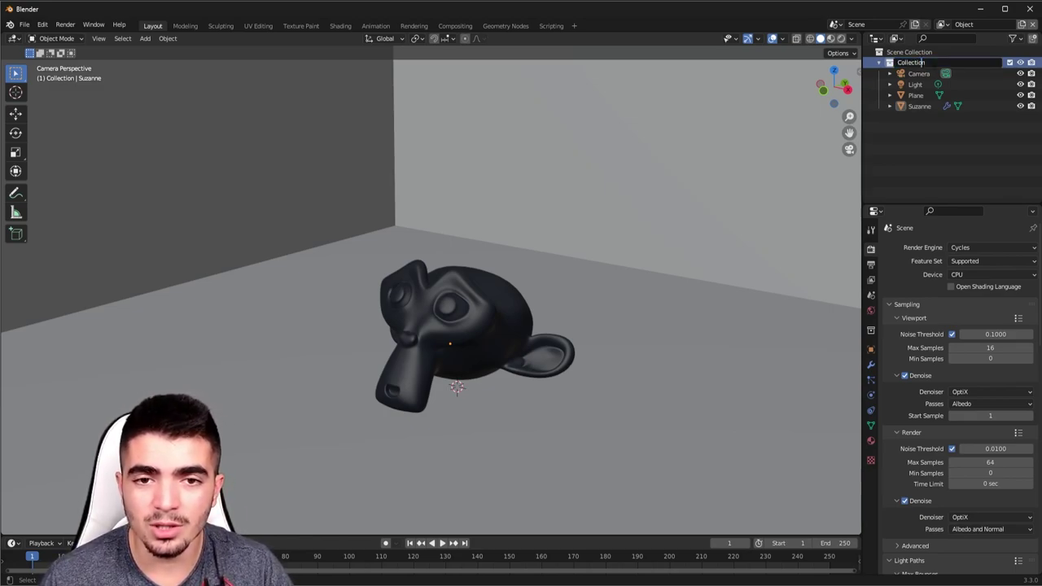
{"action": "double_click", "coordinate": [912, 62]}
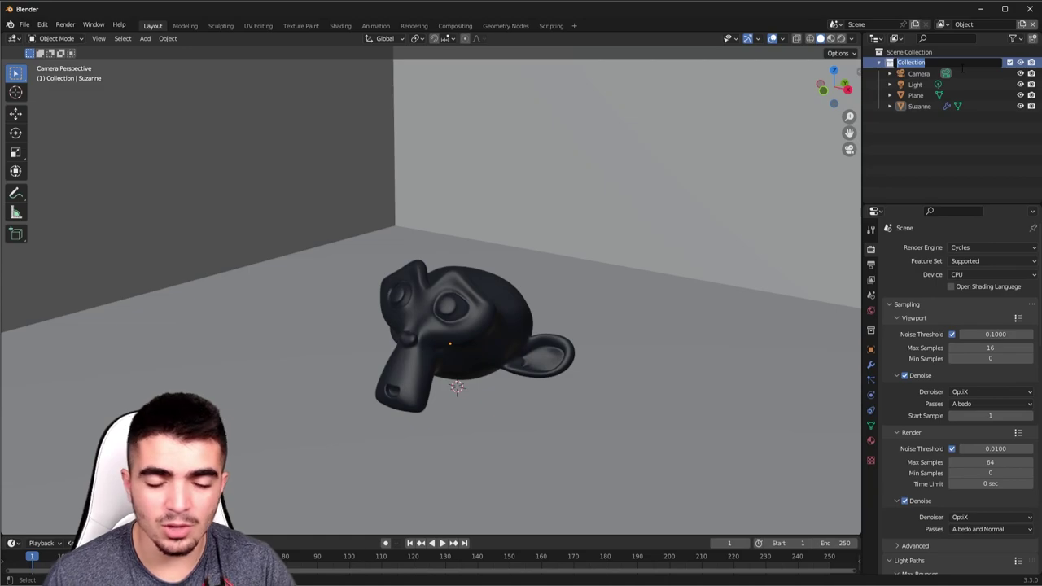
{"action": "type", "text": "Backgroun"}
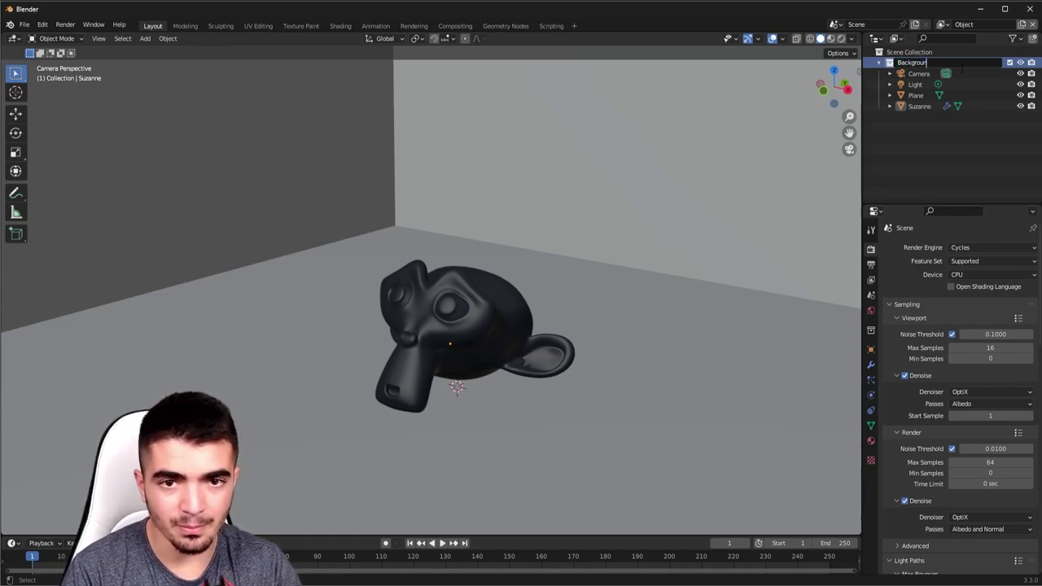
{"action": "type", "text": "d"}
{"action": "key", "text": "Return"}
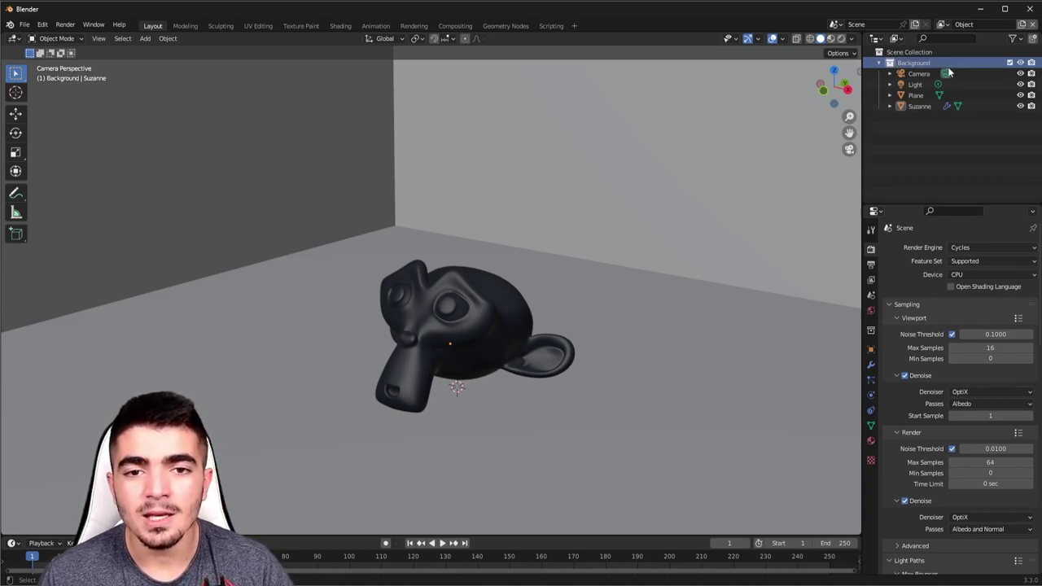
Step: Give the Background collection a blue colour tag
{"action": "right_click", "coordinate": [893, 67]}
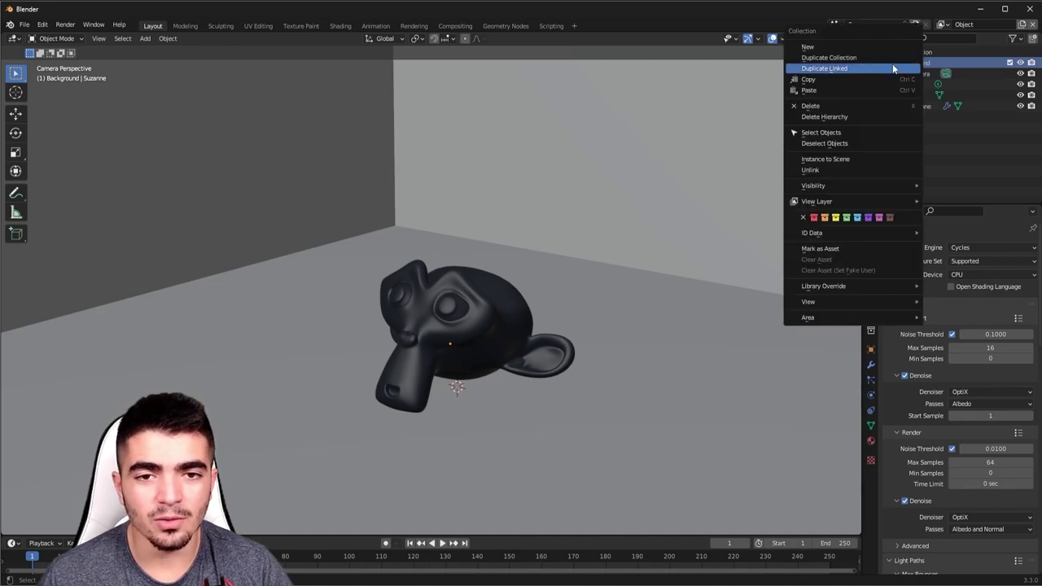
{"action": "left_click", "coordinate": [861, 218]}
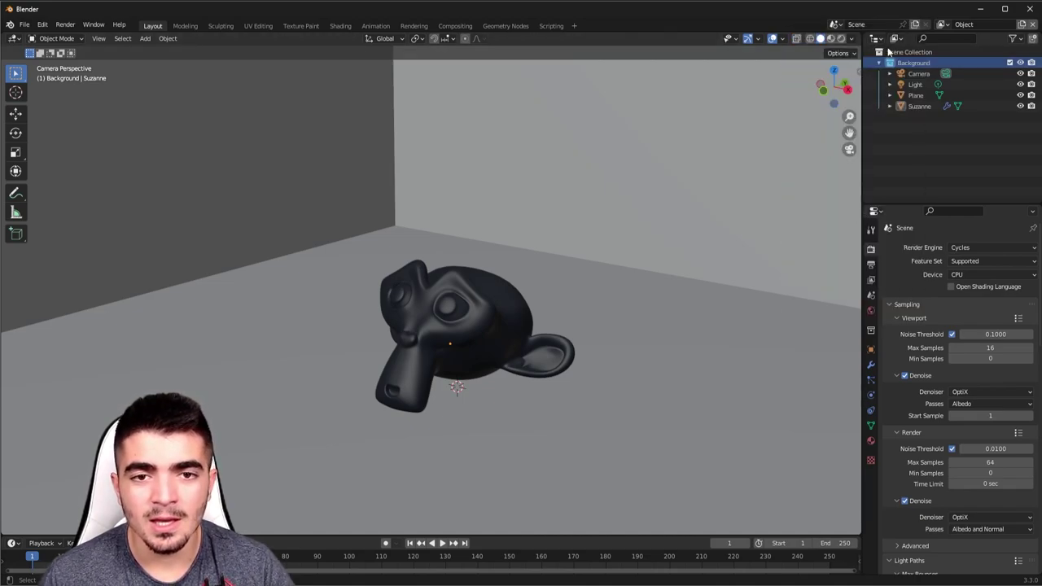
{"action": "left_click", "coordinate": [975, 134]}
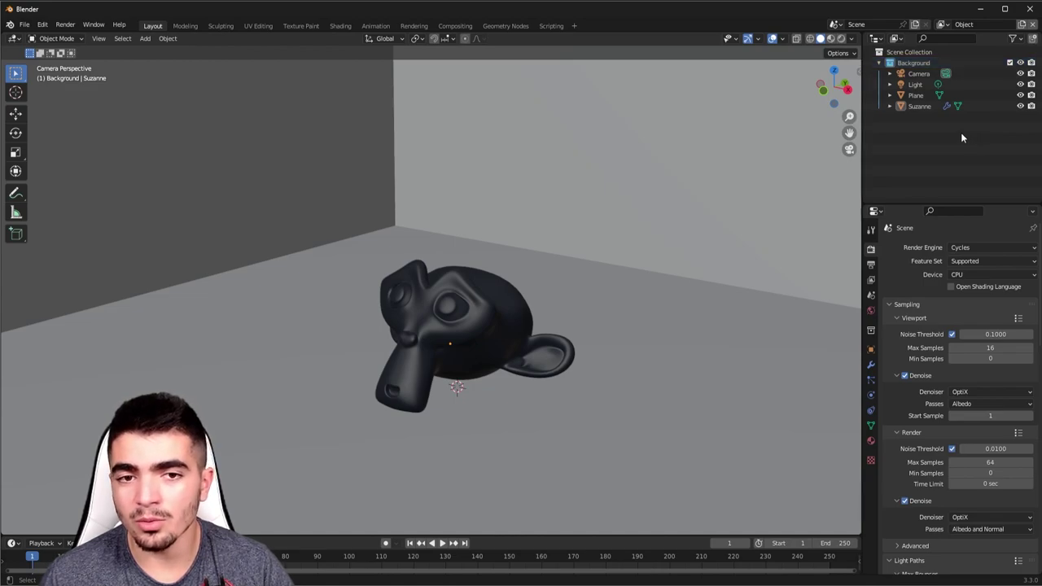
{"action": "left_click", "coordinate": [891, 63]}
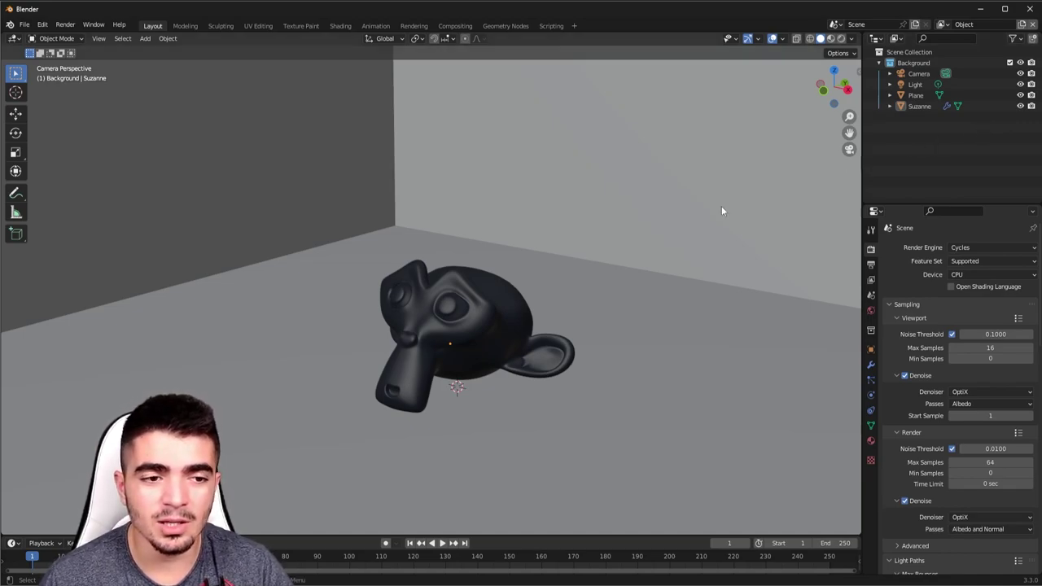
Step: Add a new collection in the outliner and name it Object
{"action": "left_click", "coordinate": [483, 303]}
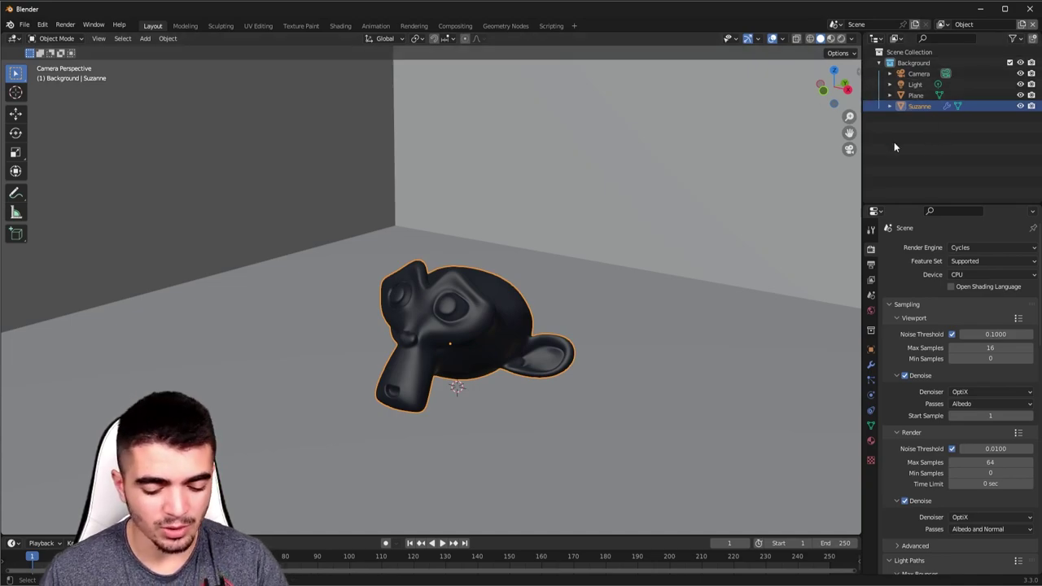
{"action": "key", "text": "m"}
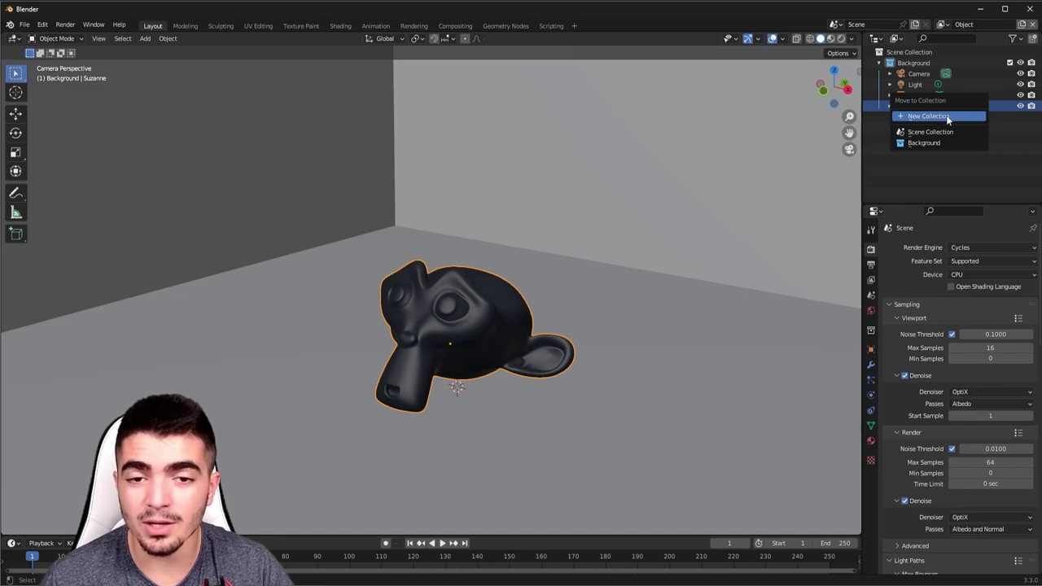
{"action": "key", "text": "Escape"}
{"action": "right_click", "coordinate": [940, 127]}
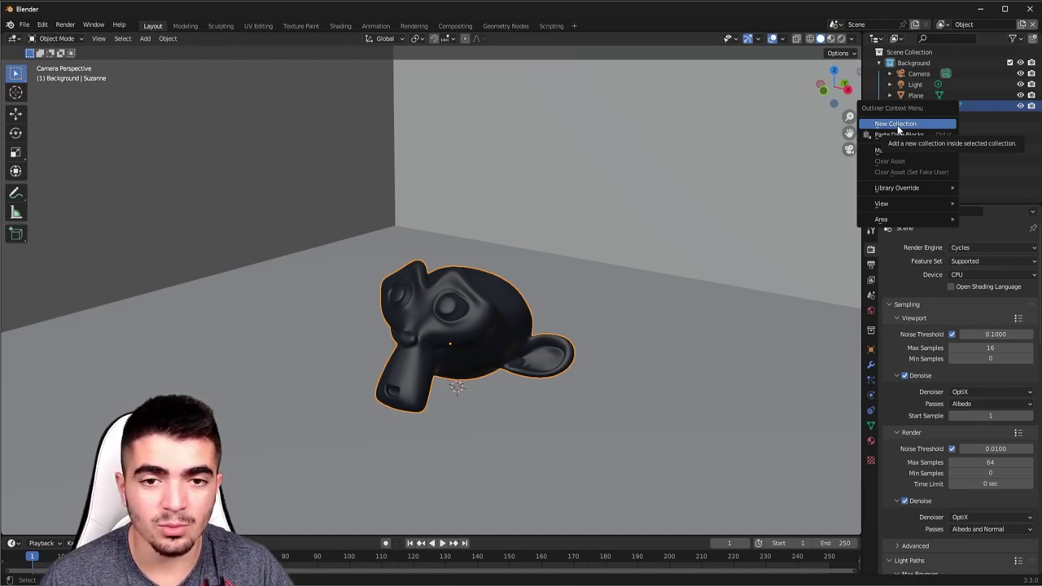
{"action": "left_click", "coordinate": [897, 125]}
{"action": "double_click", "coordinate": [913, 117]}
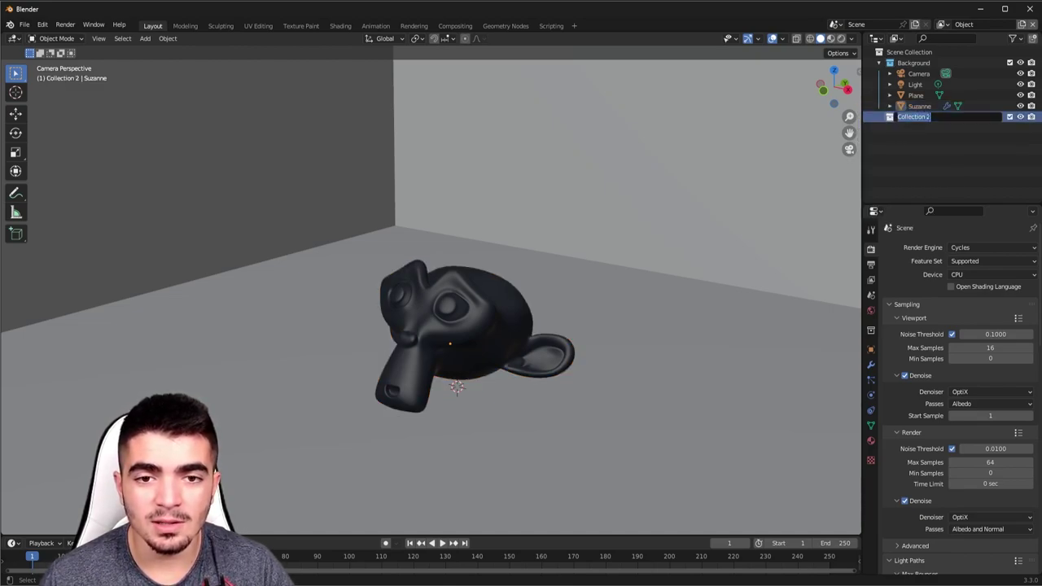
{"action": "type", "text": "Object"}
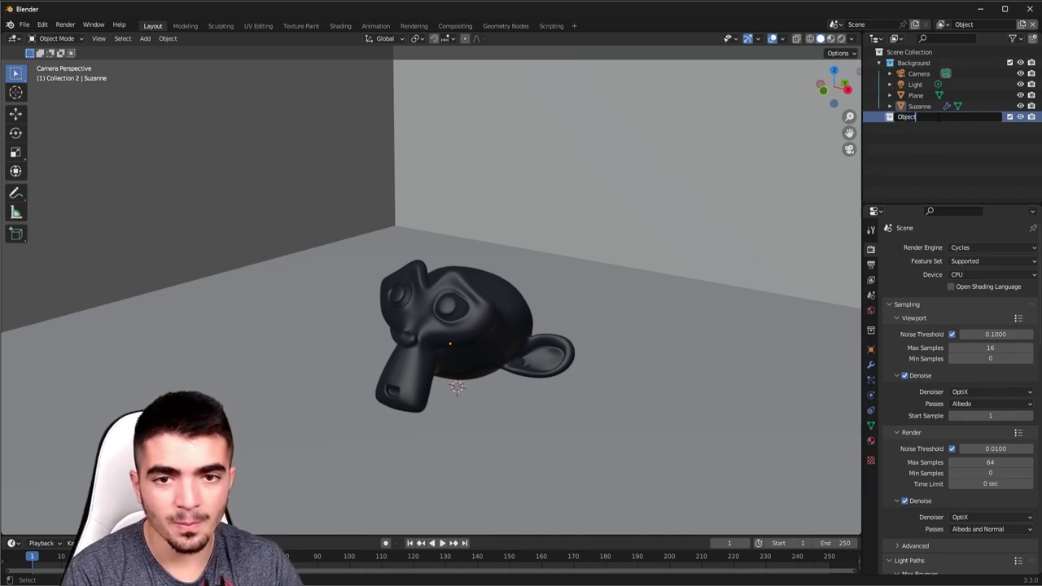
{"action": "key", "text": "Return"}
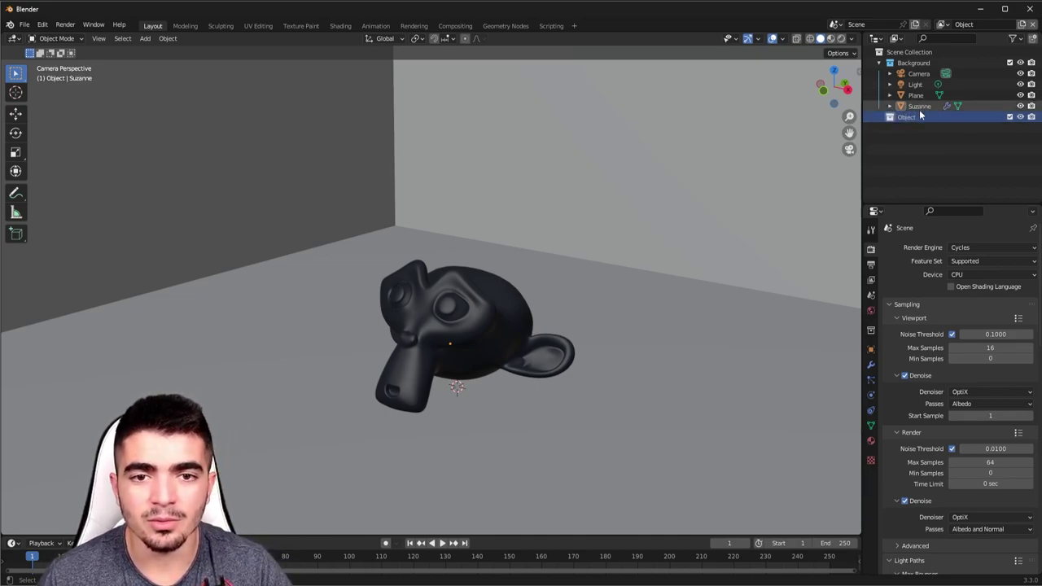
Step: Drag Suzanne into the Object collection
{"action": "left_click", "coordinate": [920, 109]}
{"action": "left_click_drag", "start_coordinate": [916, 110], "coordinate": [902, 121]}
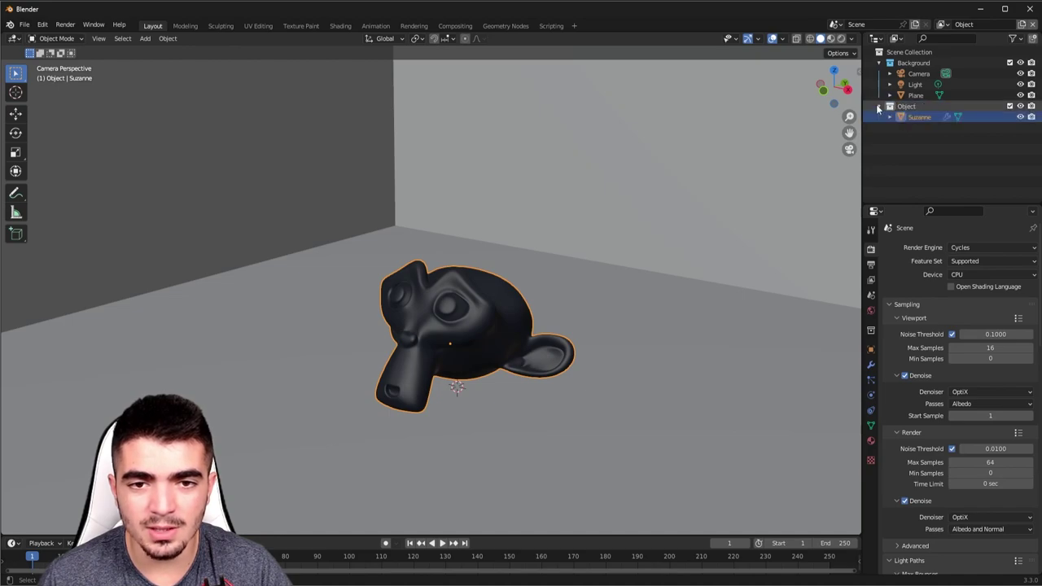
{"action": "left_click", "coordinate": [927, 148]}
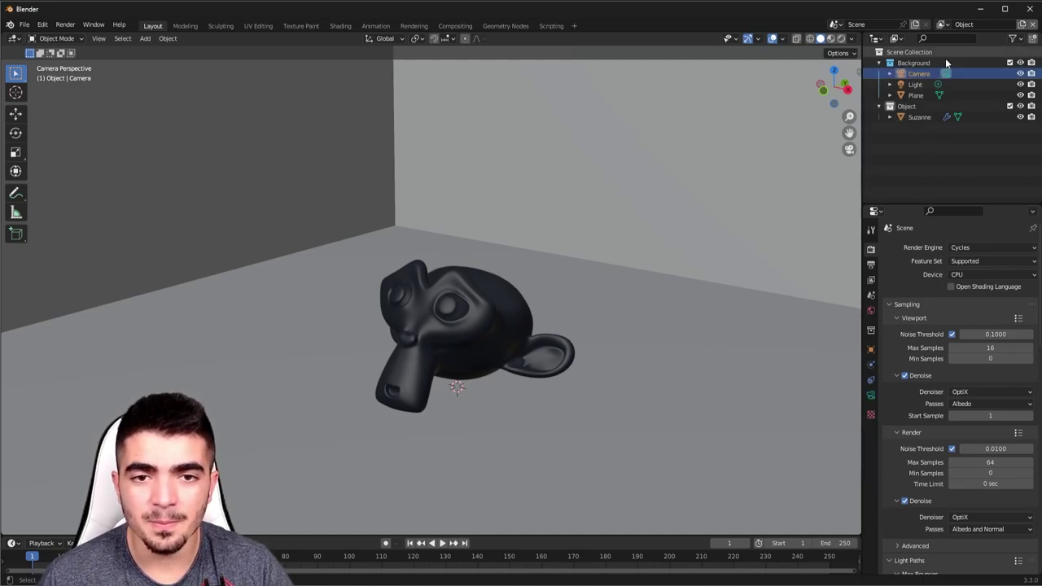
{"action": "left_click", "coordinate": [902, 74]}
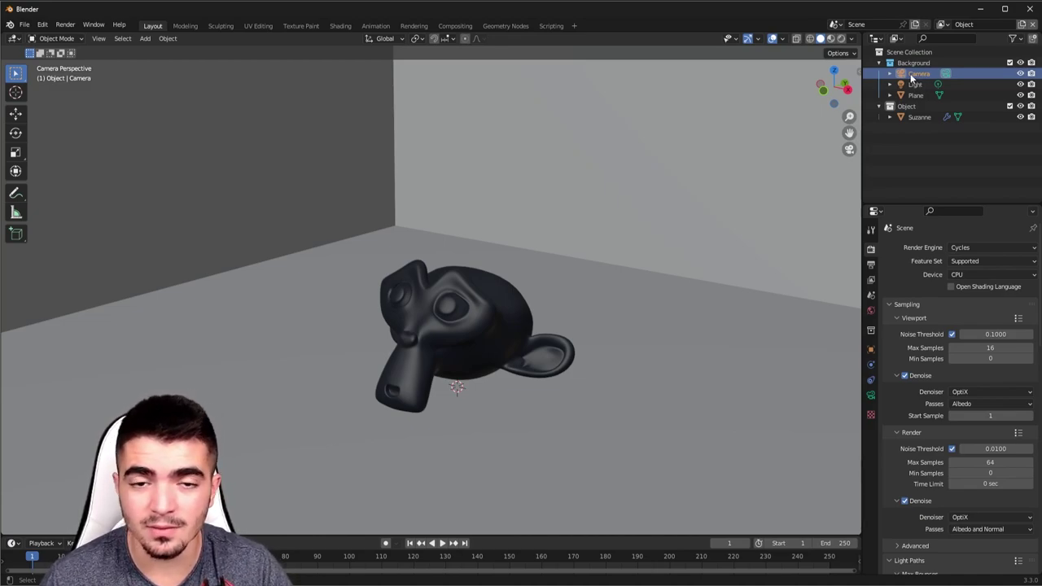
Step: Drag the Camera and Light out of Background onto the Scene Collection
{"action": "mouse_move", "coordinate": [911, 77]}
{"action": "left_mouse_down"}
{"action": "mouse_move", "coordinate": [906, 153]}
{"action": "mouse_move", "coordinate": [945, 142]}
{"action": "left_mouse_up"}
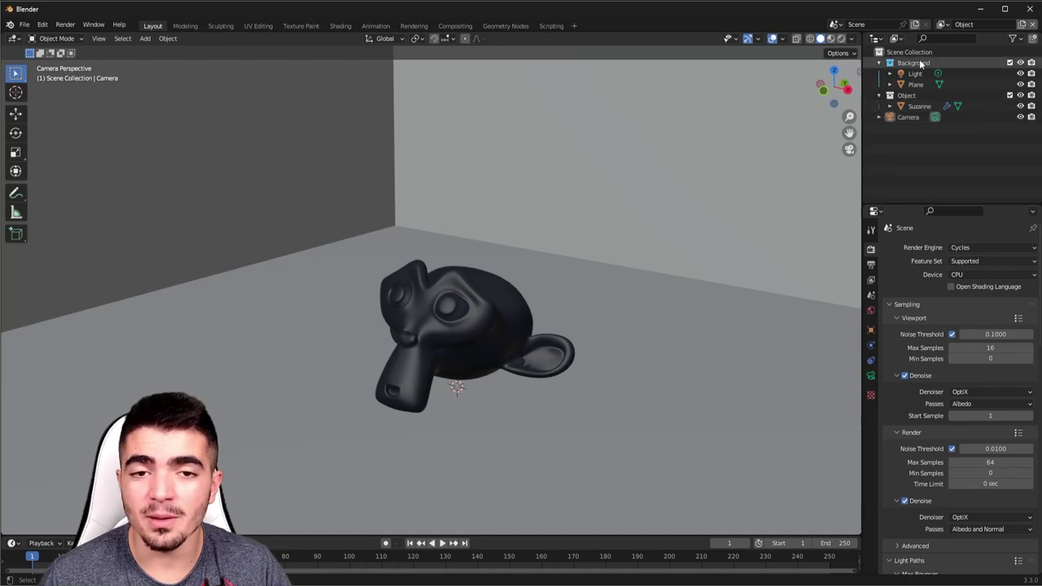
{"action": "left_click", "coordinate": [886, 55]}
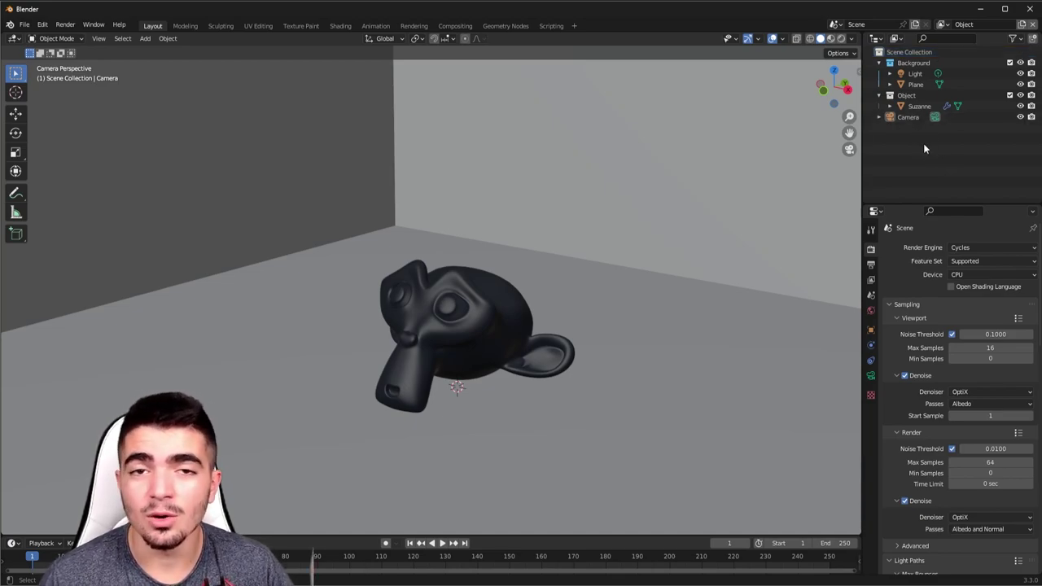
{"action": "left_click", "coordinate": [919, 75]}
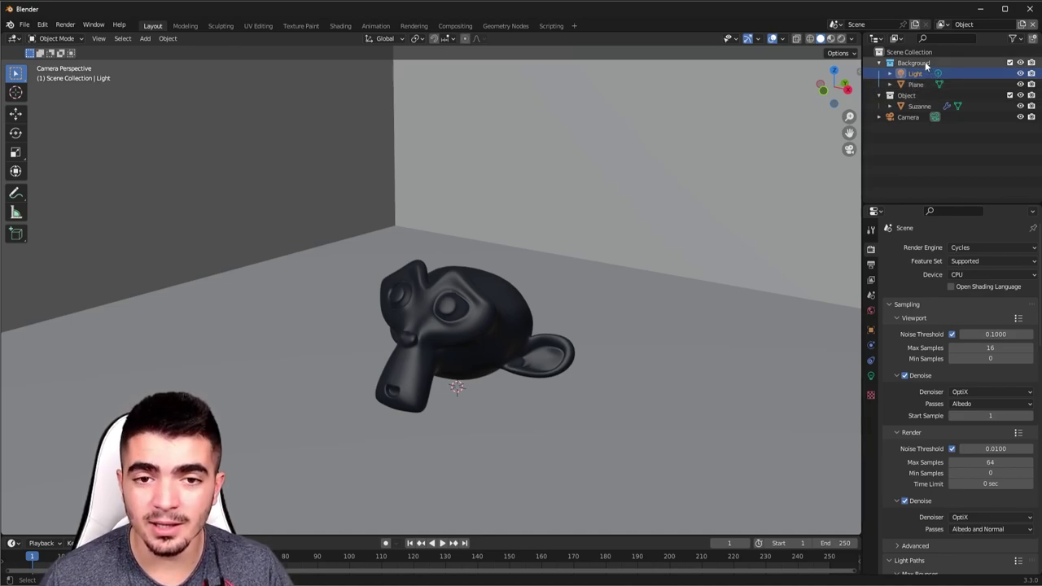
{"action": "left_click", "coordinate": [902, 97]}
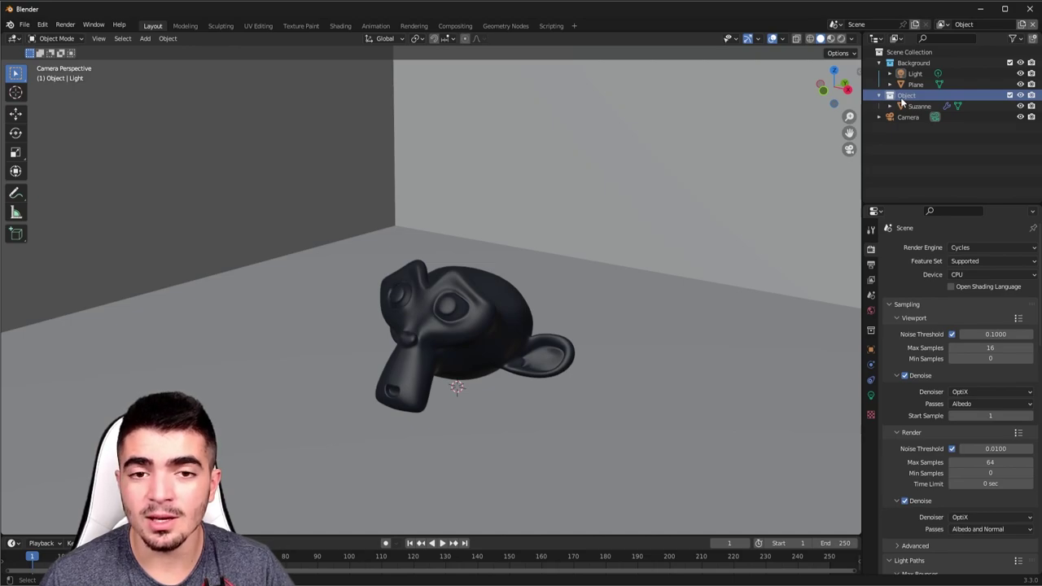
{"action": "left_click", "coordinate": [918, 74]}
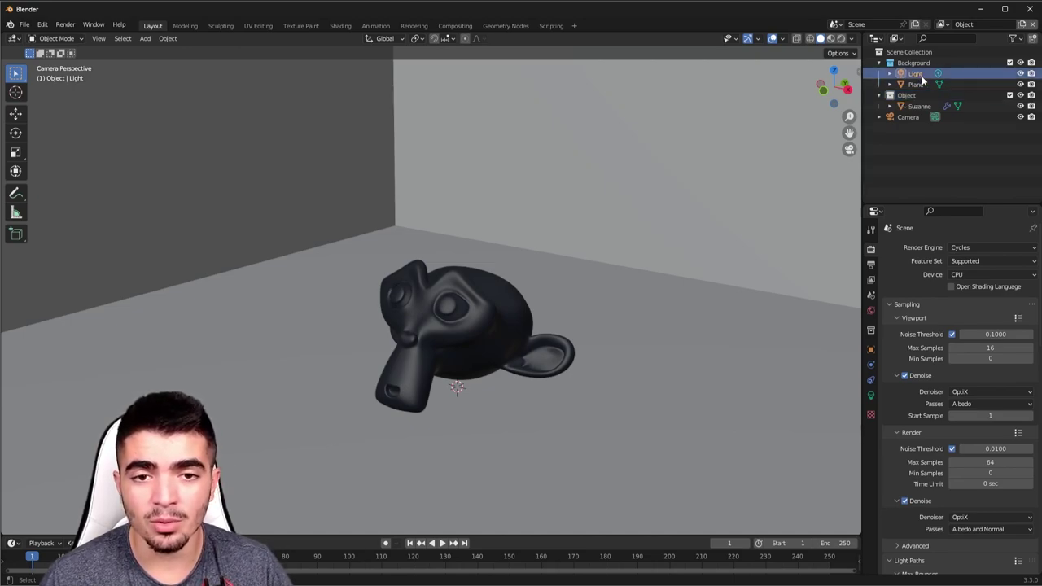
{"action": "left_click_drag", "start_coordinate": [916, 75], "coordinate": [926, 137]}
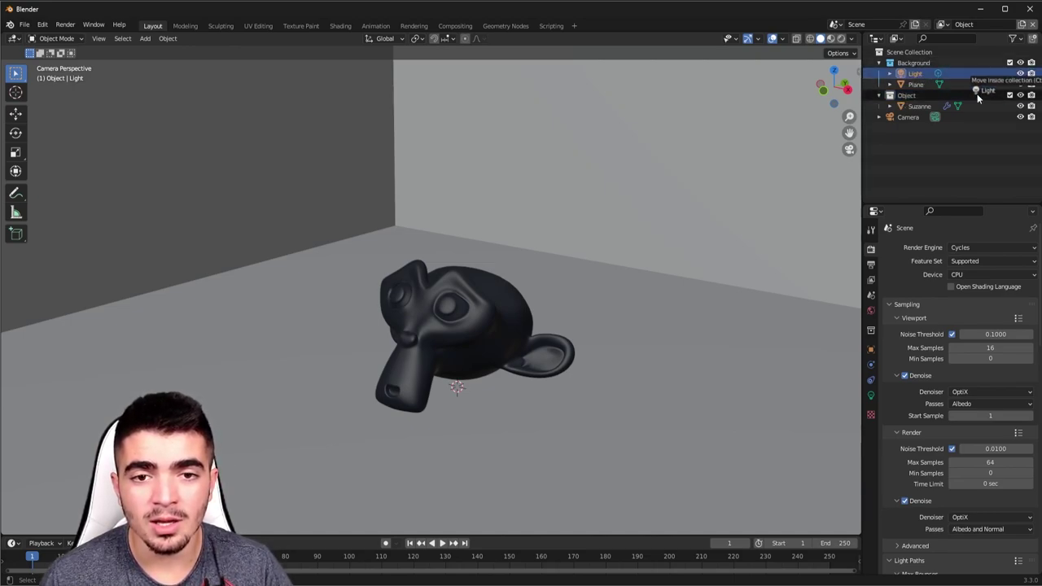
{"action": "left_click", "coordinate": [927, 135]}
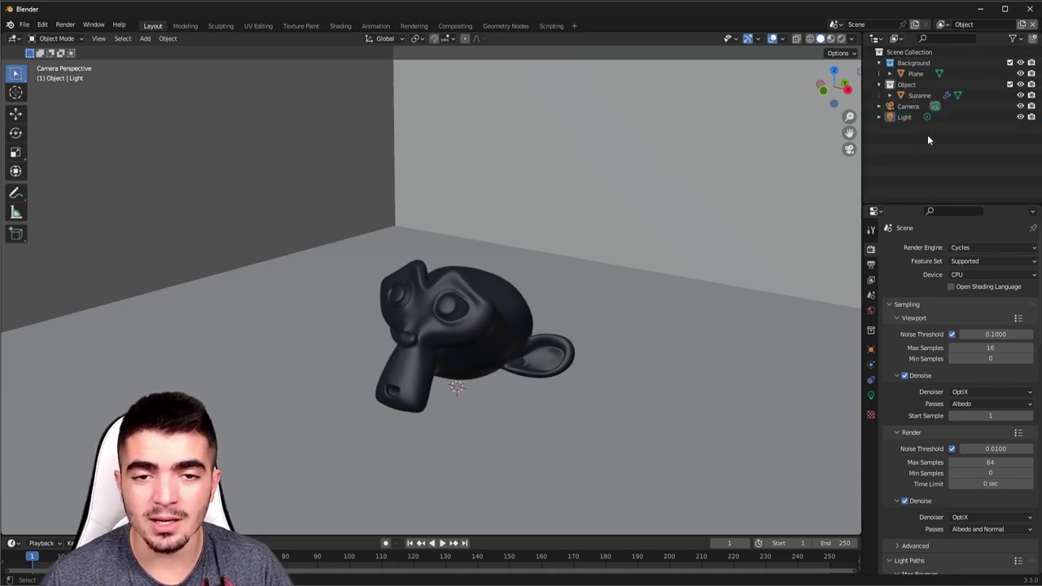
Step: Check that Plane stays in Background and Suzanne in Object, keeping the Object view layer active
{"action": "left_click", "coordinate": [917, 74]}
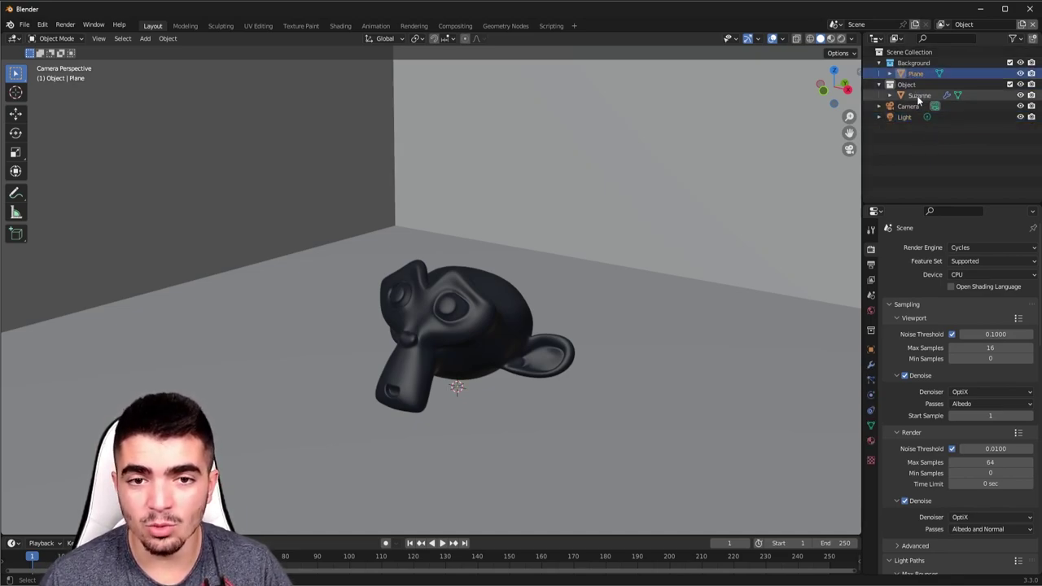
{"action": "left_click", "coordinate": [919, 96]}
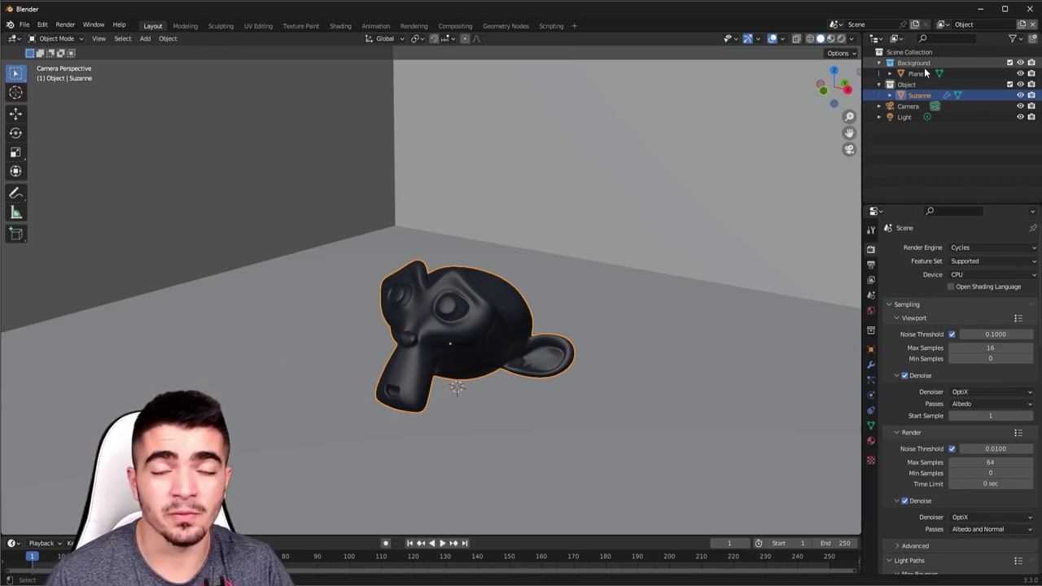
{"action": "left_click", "coordinate": [949, 166]}
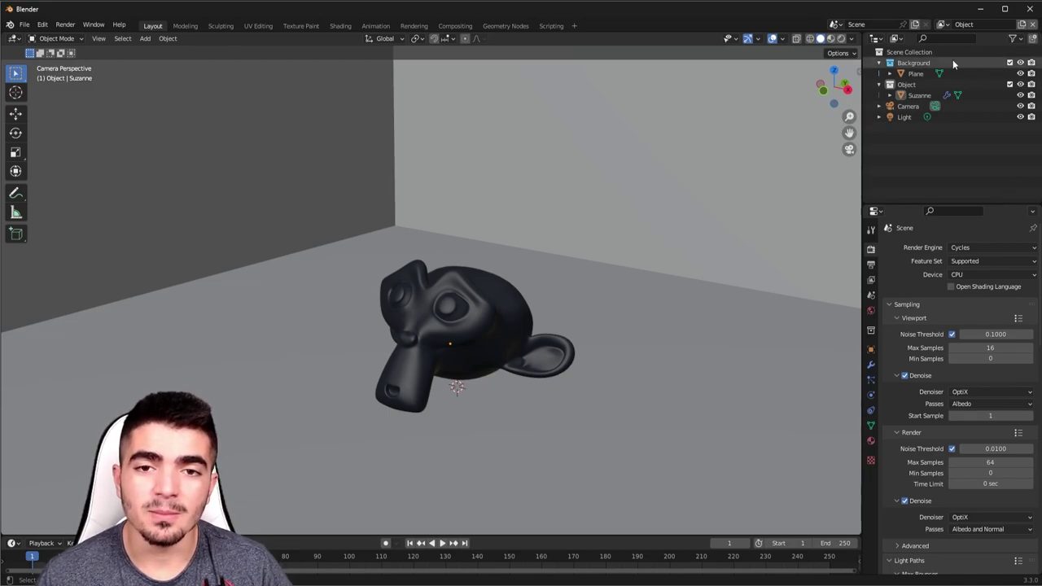
{"action": "left_click", "coordinate": [942, 26]}
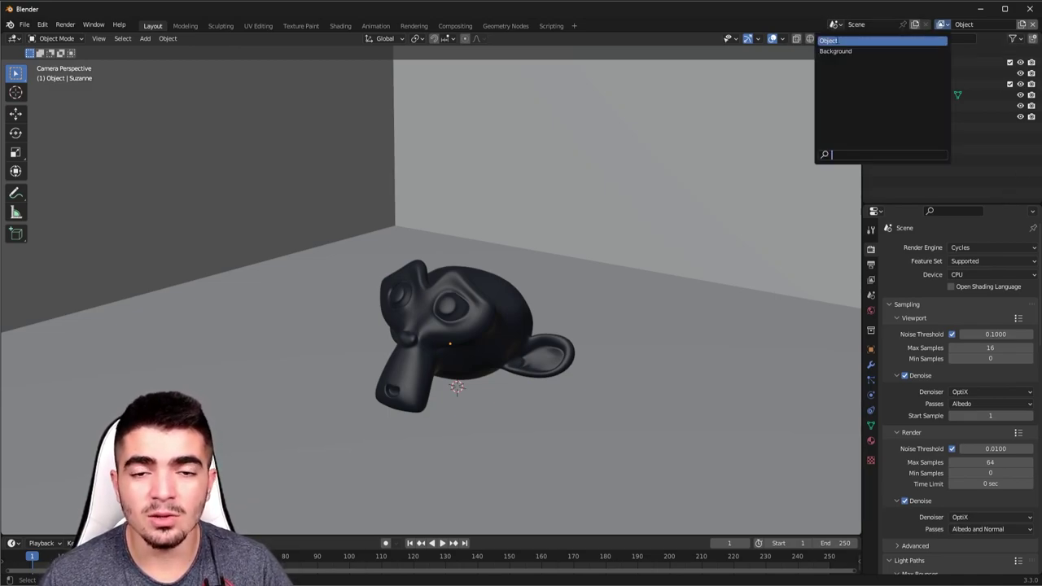
{"action": "left_click", "coordinate": [838, 41]}
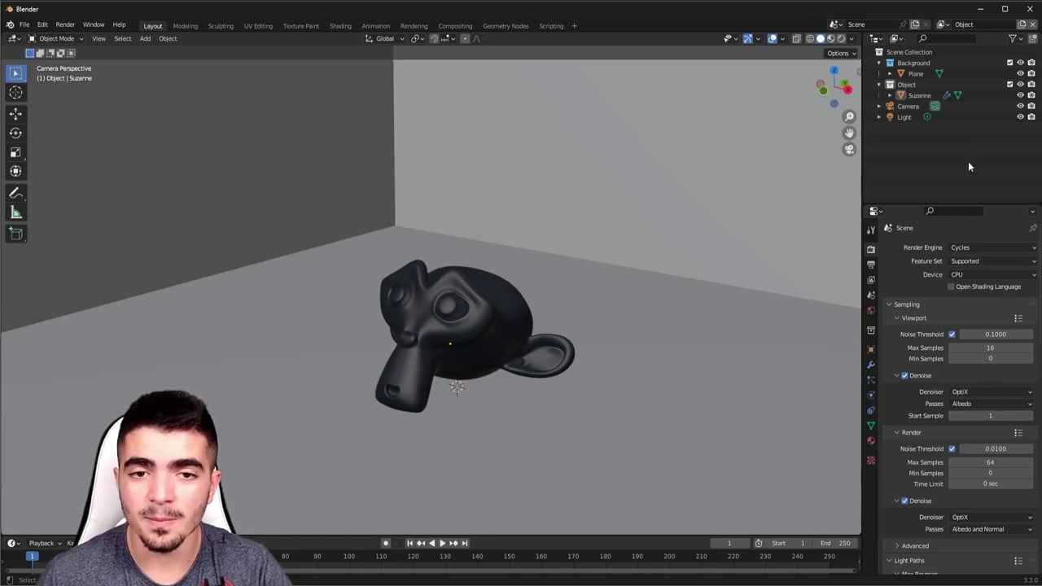
Step: In the Object view layer, exclude the Background collection
{"action": "left_click", "coordinate": [913, 65]}
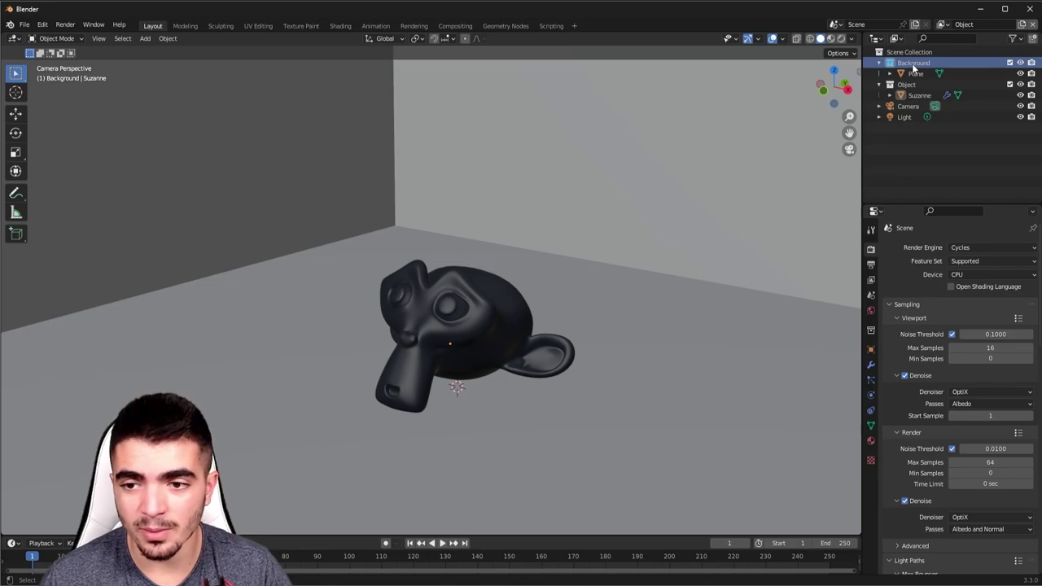
{"action": "right_click", "coordinate": [914, 67]}
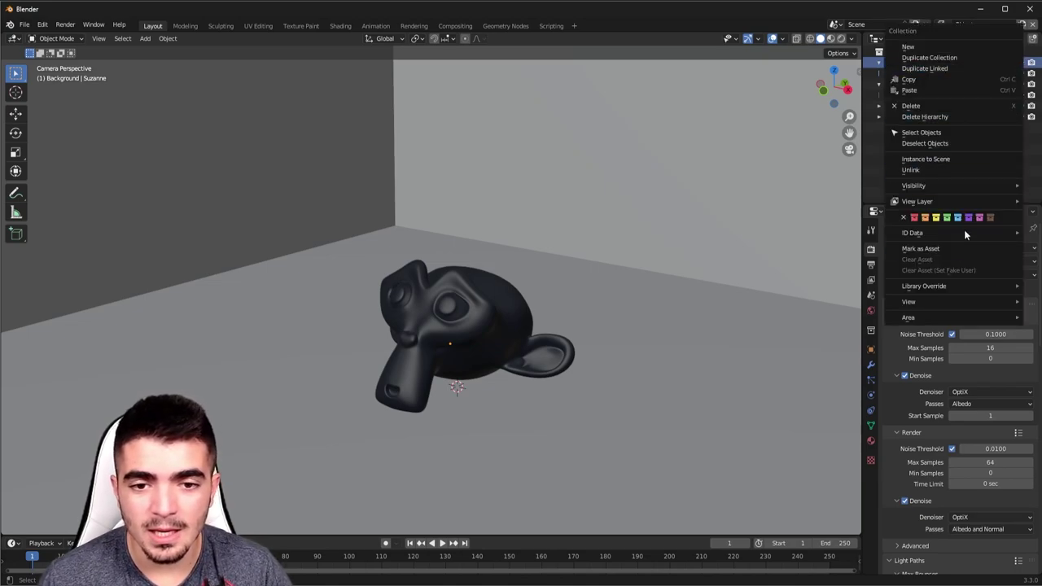
{"action": "mouse_move", "coordinate": [918, 201]}
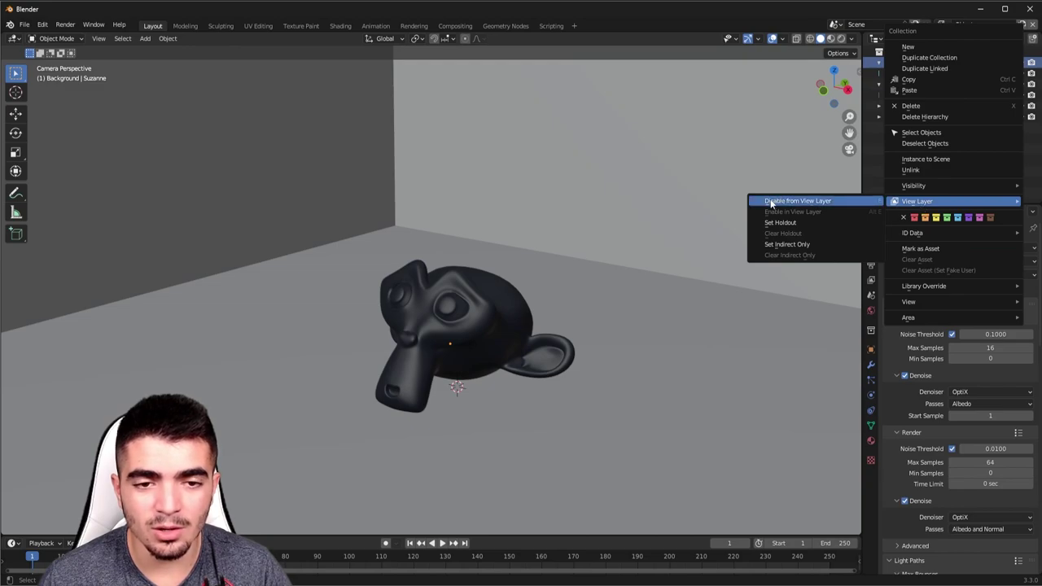
{"action": "left_click", "coordinate": [831, 200]}
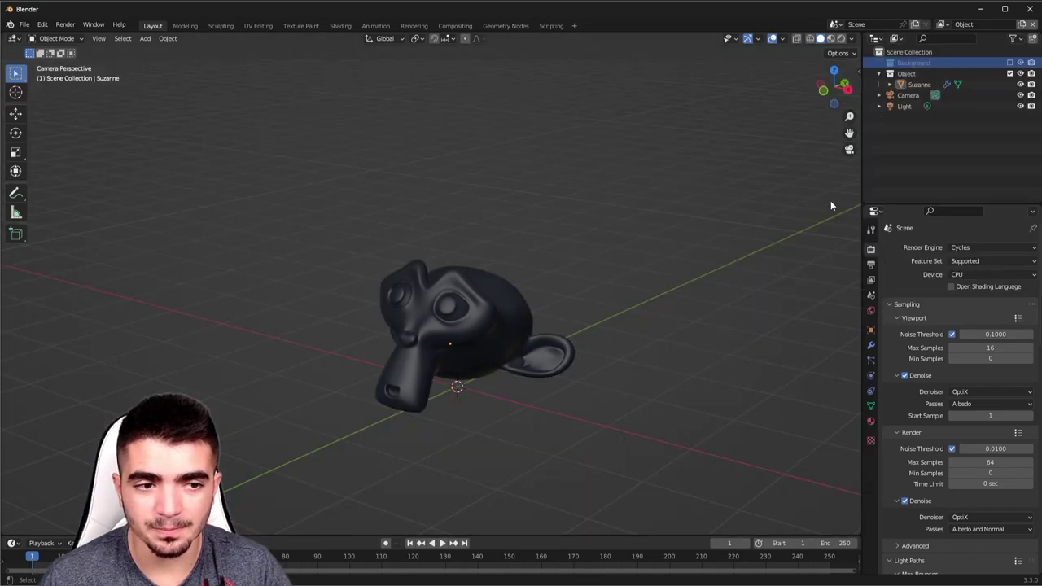
Step: Switch to the Background view layer and exclude the Object collection there
{"action": "left_click", "coordinate": [942, 24]}
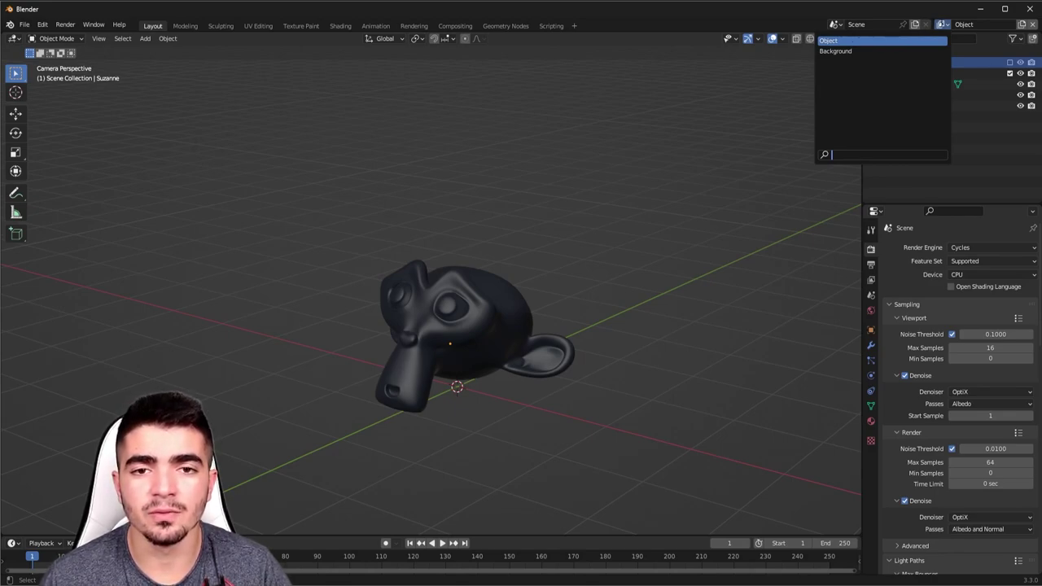
{"action": "left_click", "coordinate": [942, 25]}
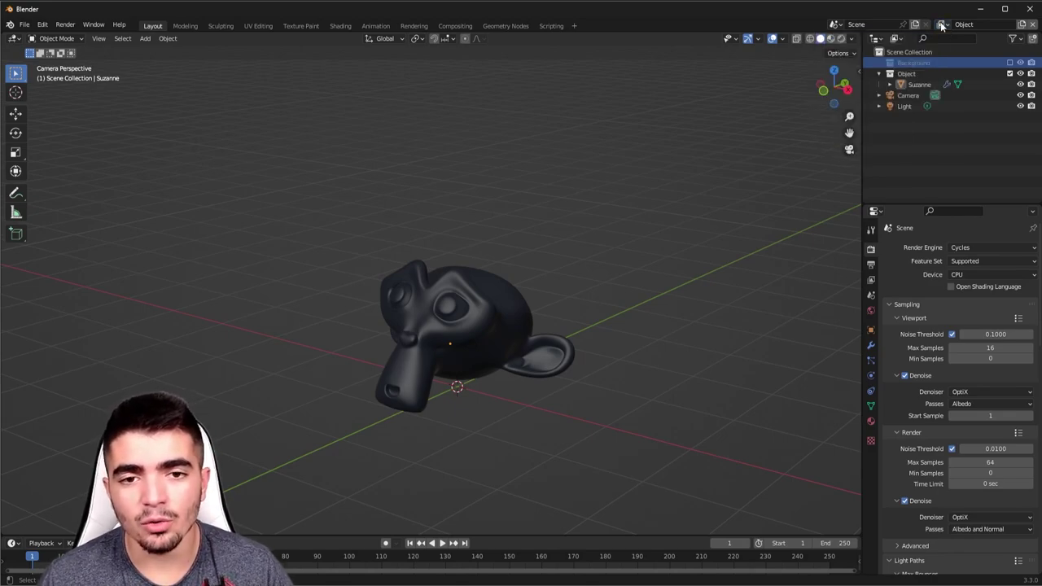
{"action": "left_click", "coordinate": [942, 26]}
{"action": "left_click", "coordinate": [896, 50]}
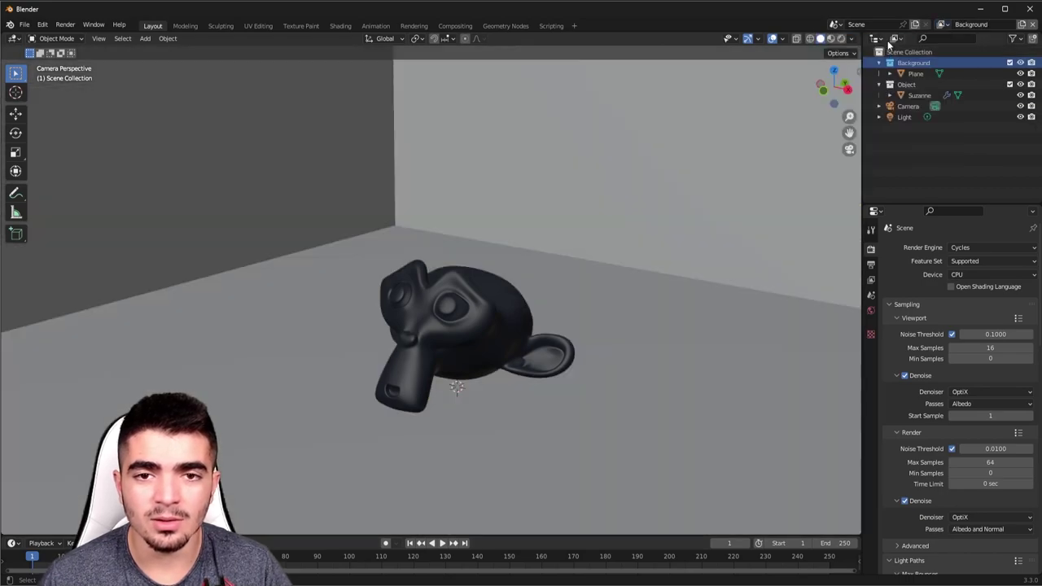
{"action": "left_click", "coordinate": [942, 25]}
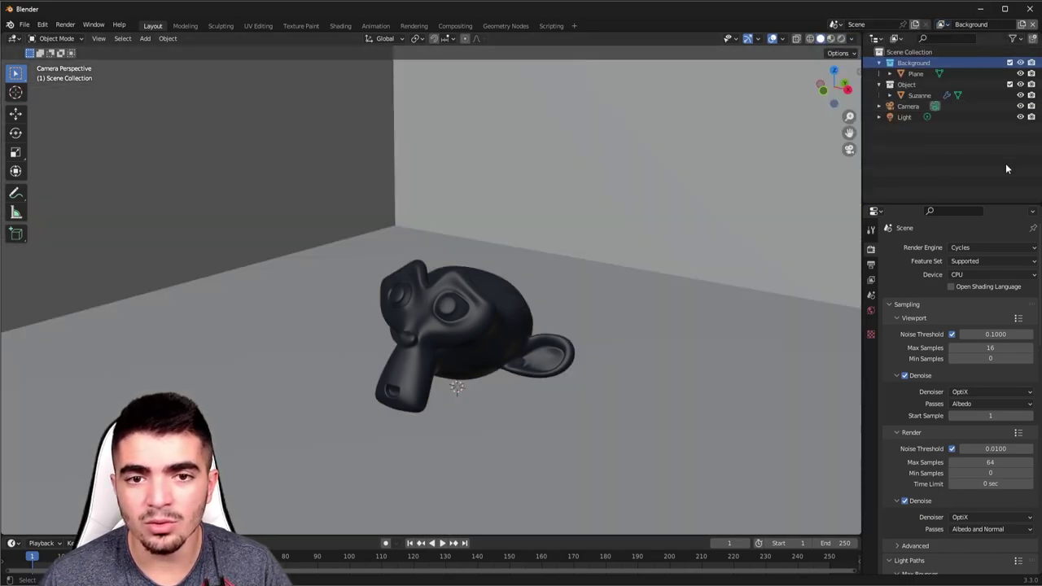
{"action": "left_click", "coordinate": [908, 85]}
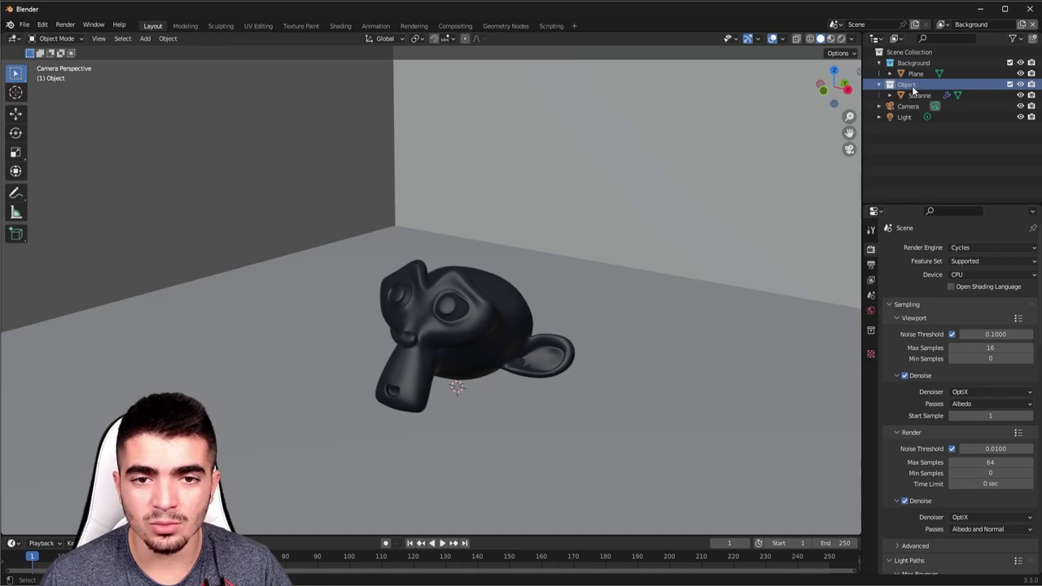
{"action": "right_click", "coordinate": [912, 88]}
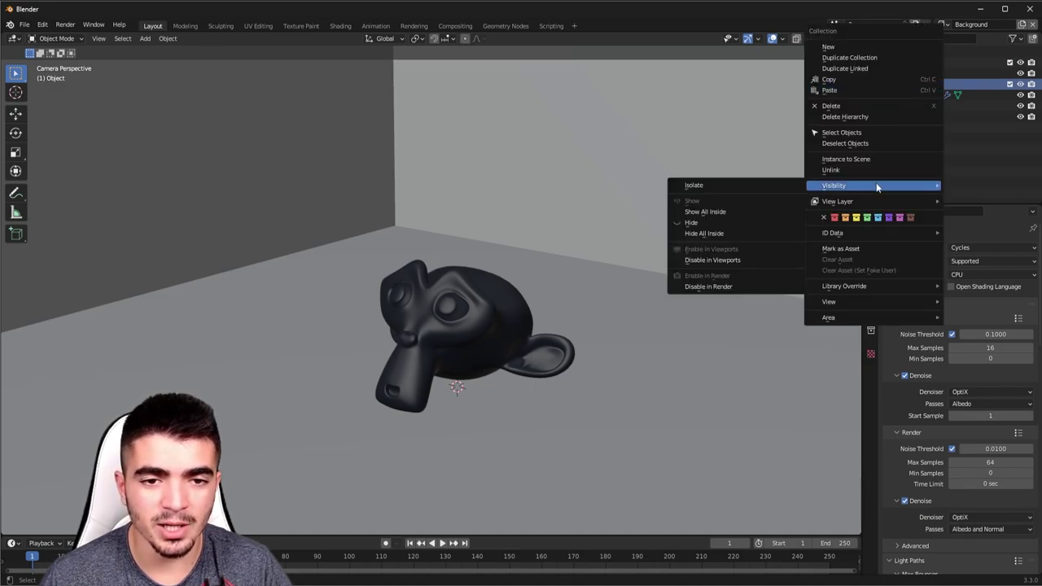
{"action": "mouse_move", "coordinate": [838, 201]}
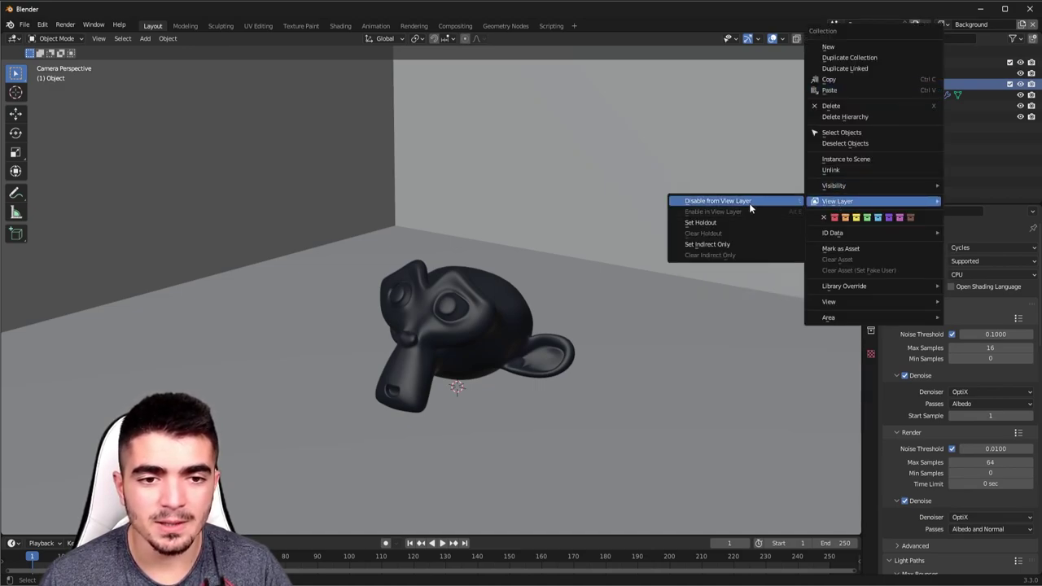
{"action": "left_click", "coordinate": [732, 203]}
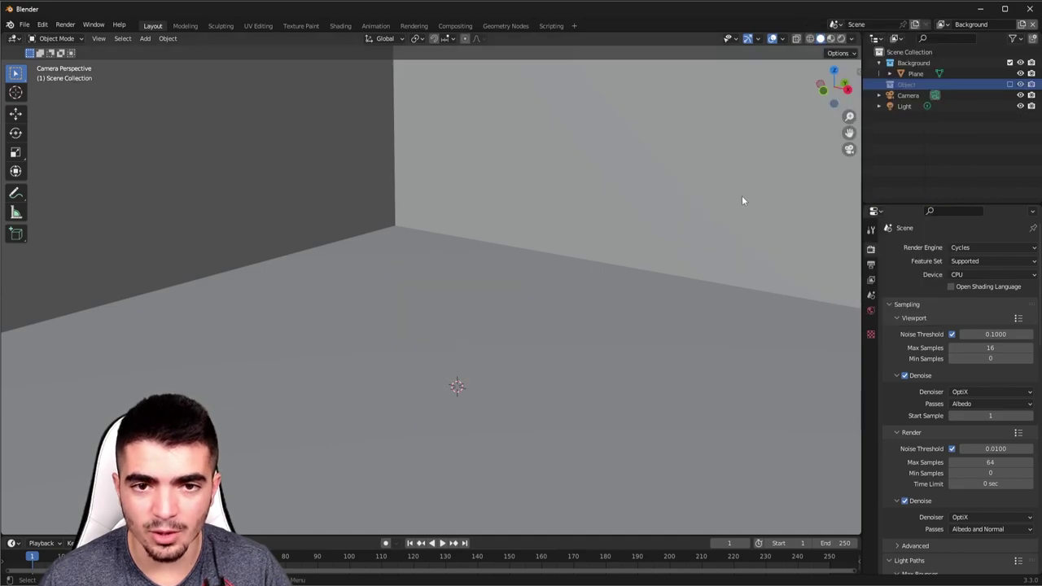
Step: Toggle between the Object and Background view layers, ending on Background
{"action": "left_click", "coordinate": [942, 25]}
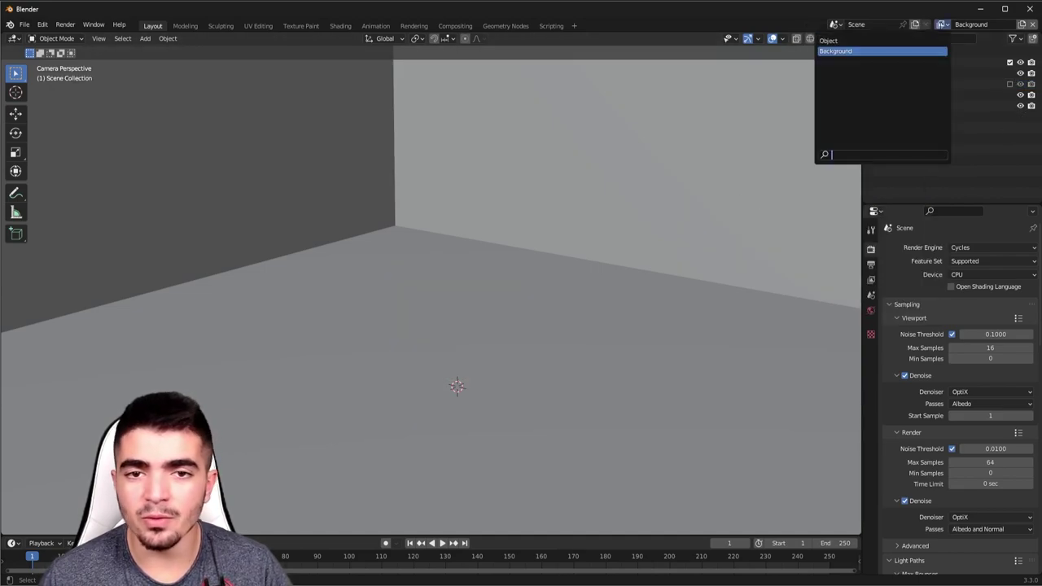
{"action": "left_click", "coordinate": [878, 41]}
{"action": "left_click", "coordinate": [942, 25]}
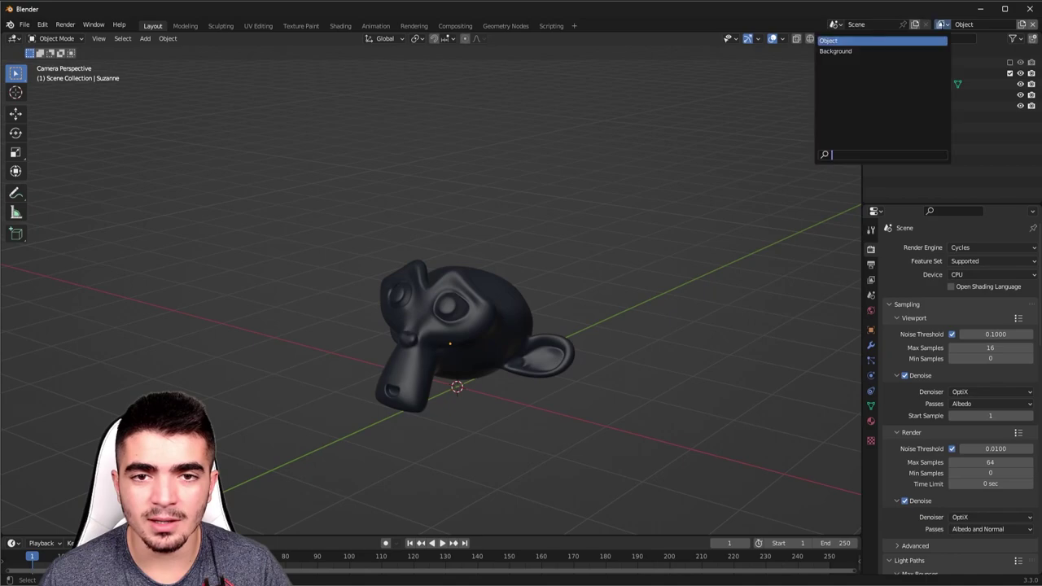
{"action": "left_click", "coordinate": [882, 50]}
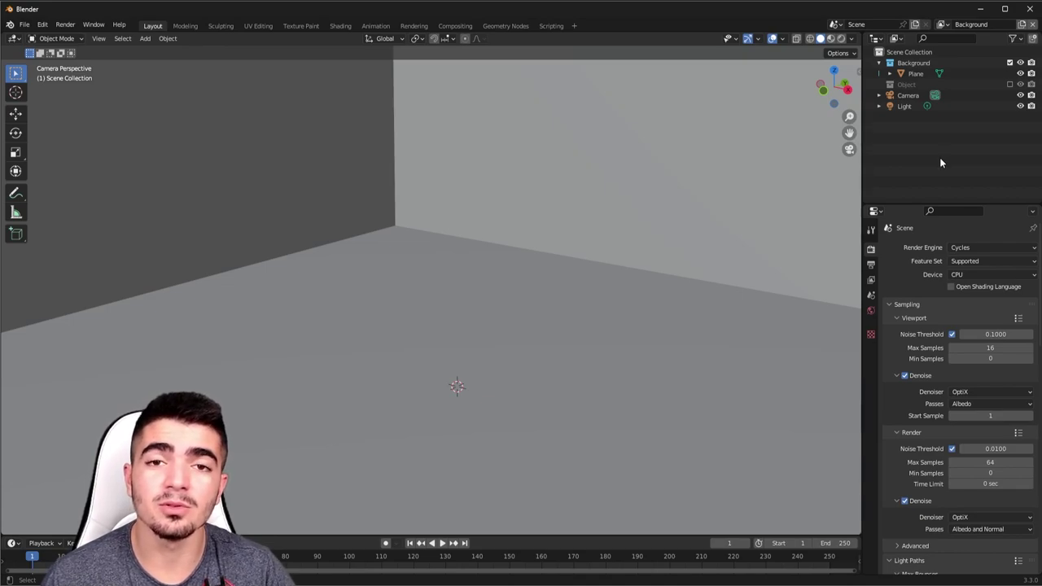
Step: Render the current frame and inspect the Object layer's result
{"action": "left_click", "coordinate": [67, 26]}
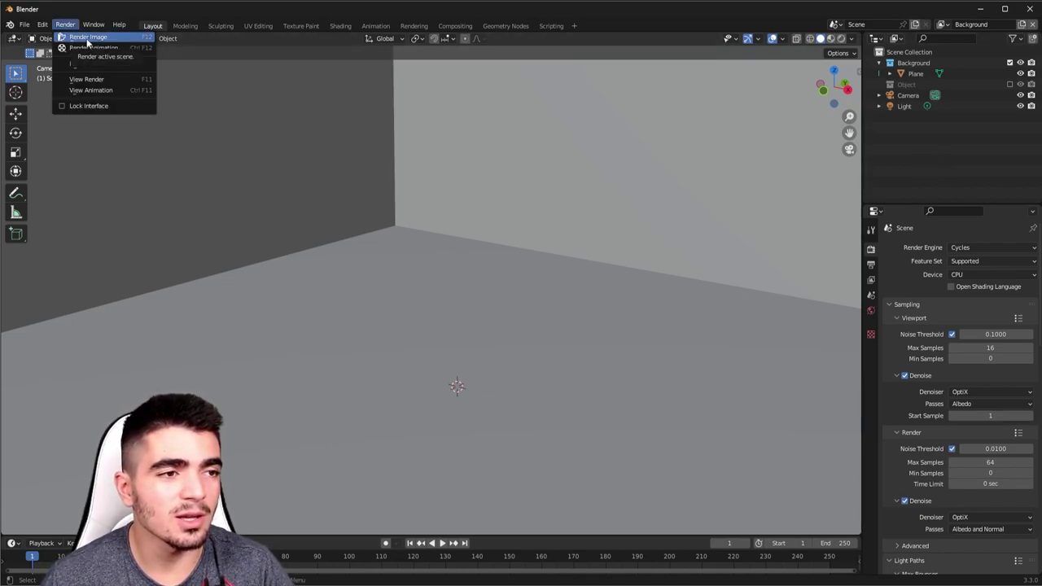
{"action": "left_click", "coordinate": [86, 38]}
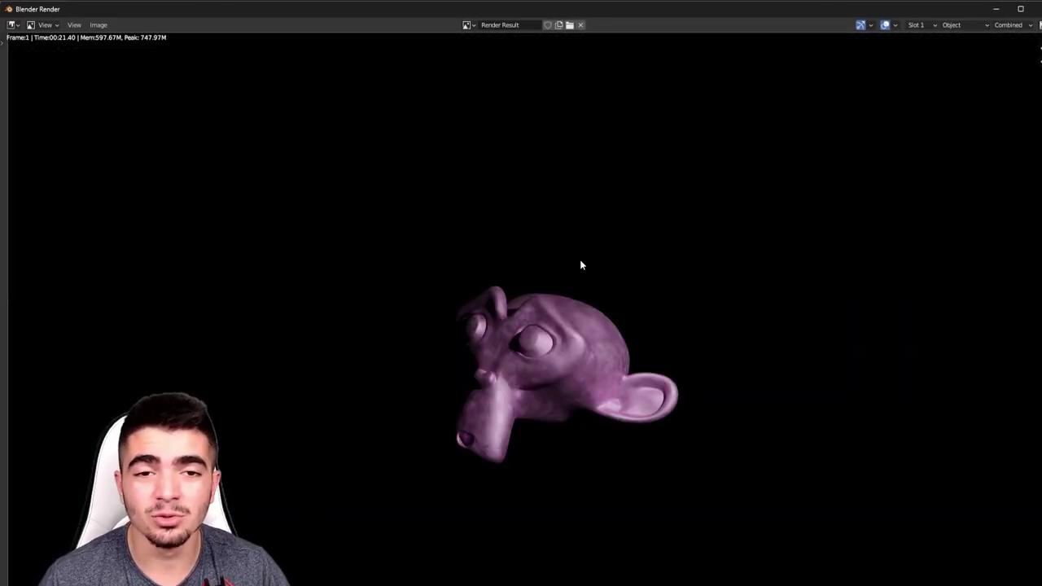
{"action": "left_click", "coordinate": [1010, 26]}
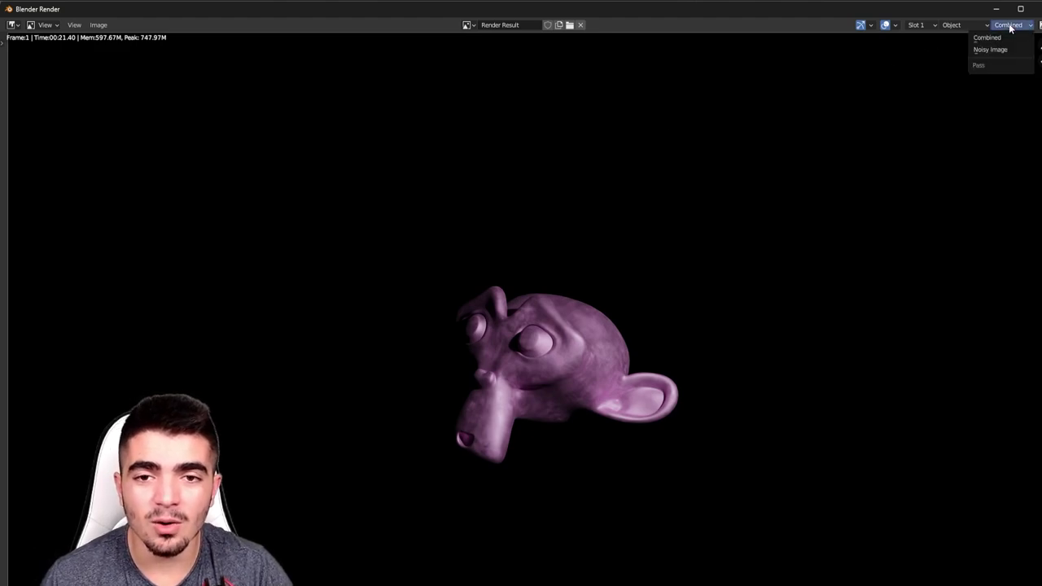
{"action": "left_click", "coordinate": [948, 25]}
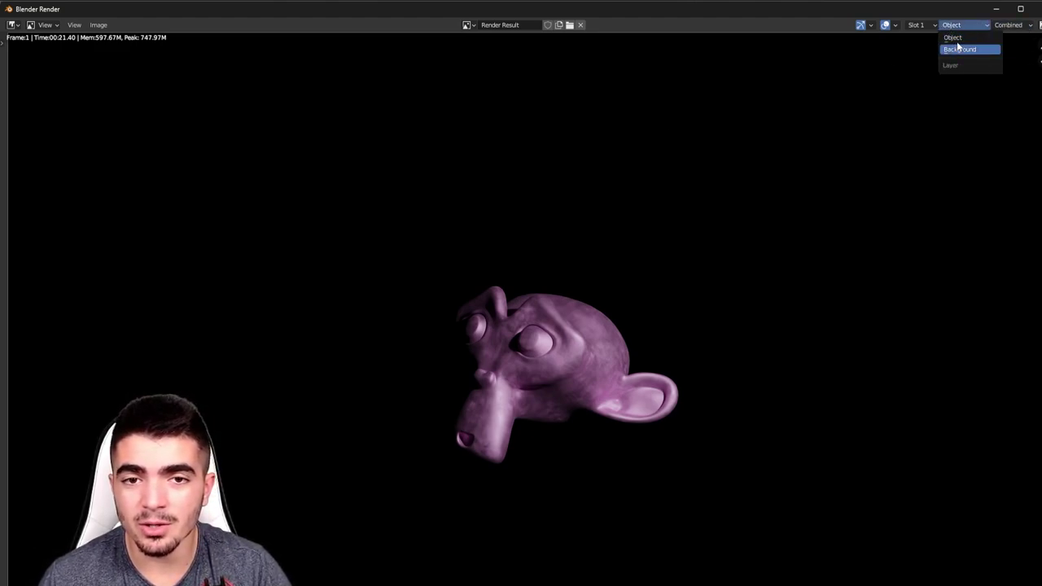
{"action": "left_click", "coordinate": [960, 40]}
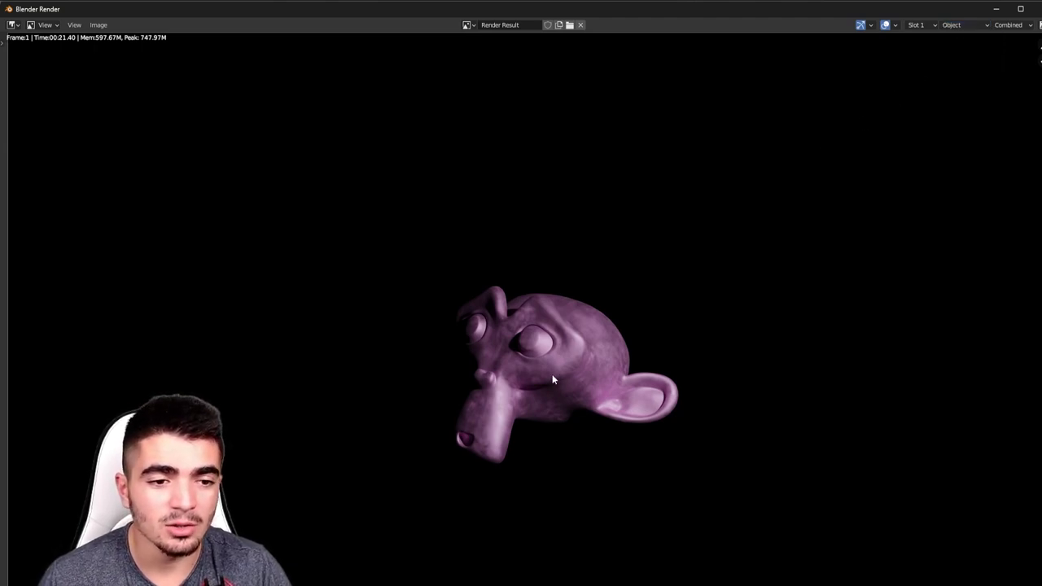
{"action": "scroll", "coordinate": [549, 376], "scroll_direction": "up", "scroll_amount": 4}
{"action": "scroll", "coordinate": [550, 376], "scroll_direction": "down", "scroll_amount": 3}
{"action": "scroll", "coordinate": [550, 379], "scroll_direction": "down", "scroll_amount": 1}
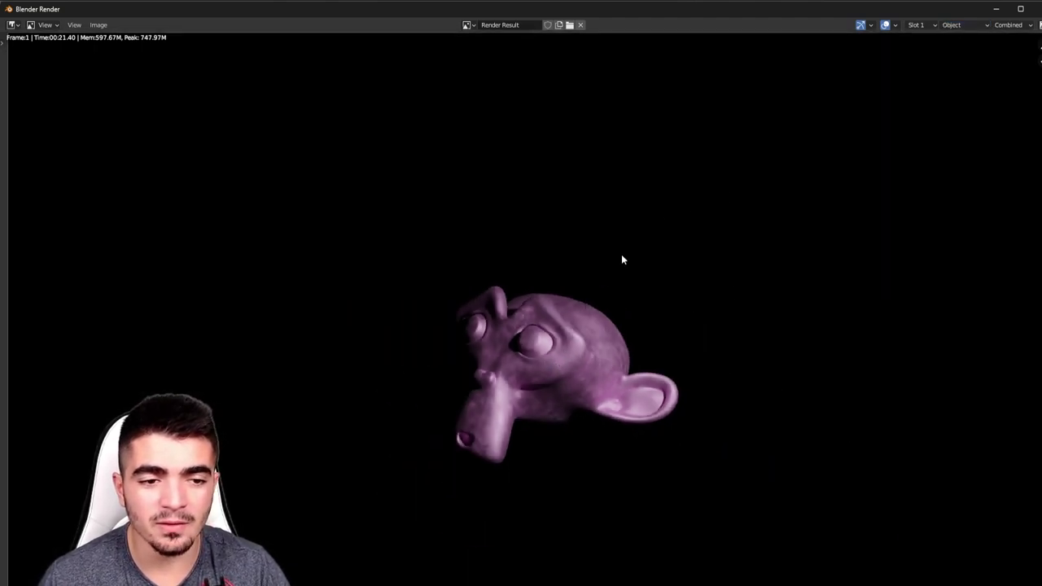
Step: Compare the Background and Object layer renders, then close the render window
{"action": "left_click", "coordinate": [964, 24]}
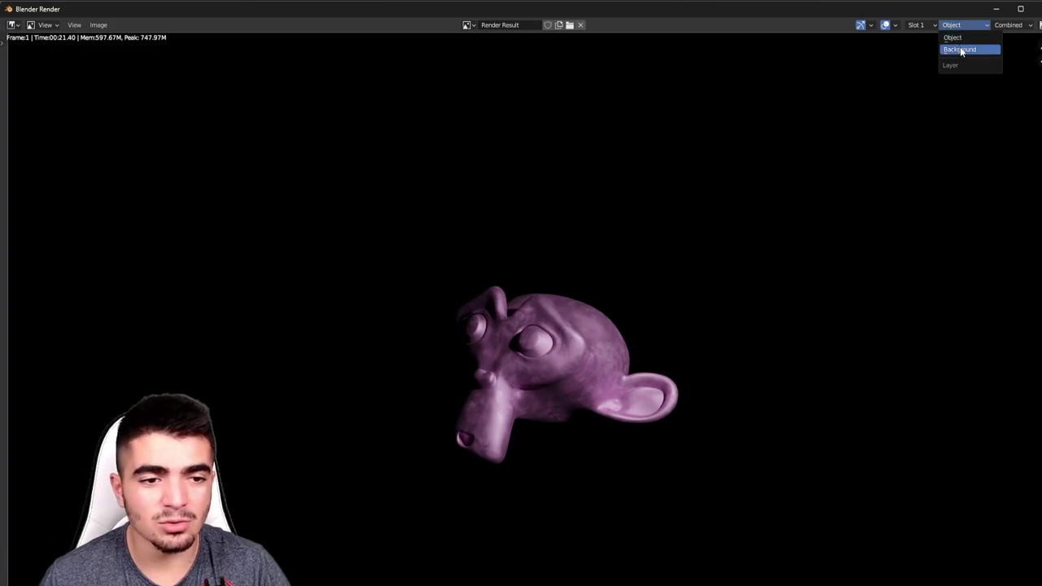
{"action": "left_click", "coordinate": [962, 50]}
{"action": "scroll", "coordinate": [653, 280], "scroll_direction": "down", "scroll_amount": 3}
{"action": "scroll", "coordinate": [637, 308], "scroll_direction": "up", "scroll_amount": 2}
{"action": "scroll", "coordinate": [638, 311], "scroll_direction": "up", "scroll_amount": 2}
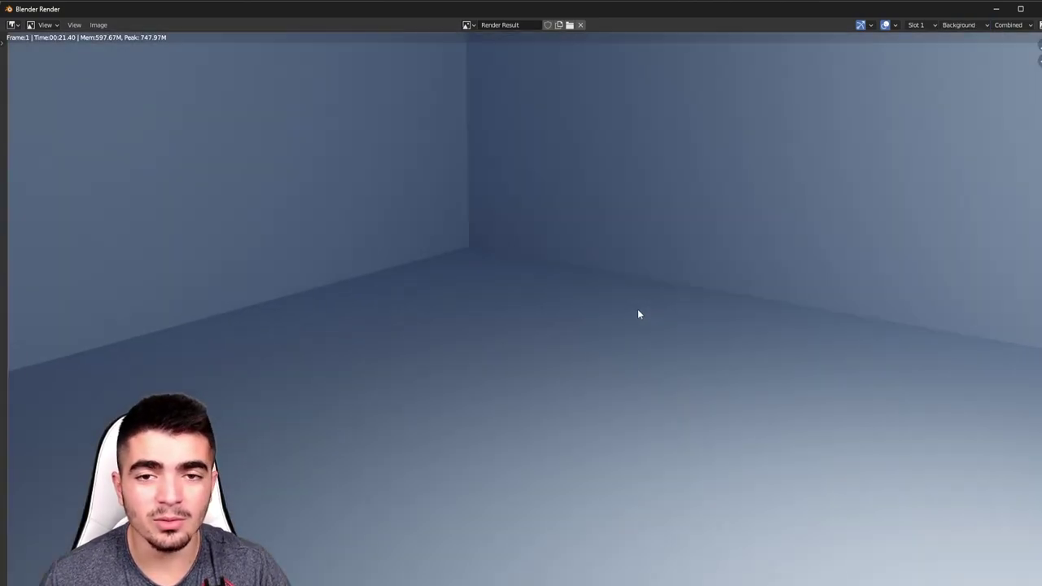
{"action": "left_click", "coordinate": [959, 25]}
{"action": "left_click", "coordinate": [951, 38]}
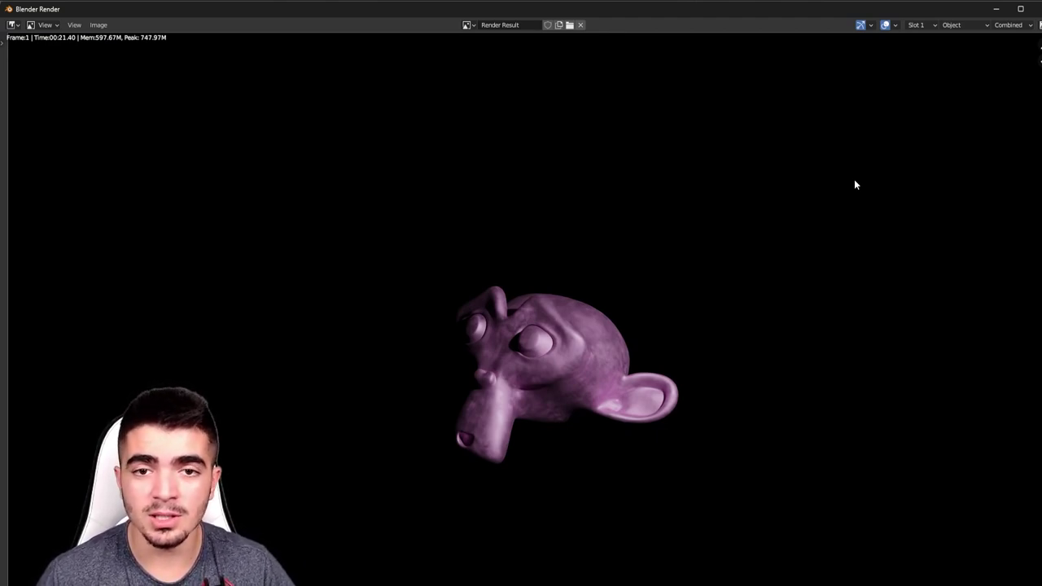
{"action": "left_click", "coordinate": [951, 24]}
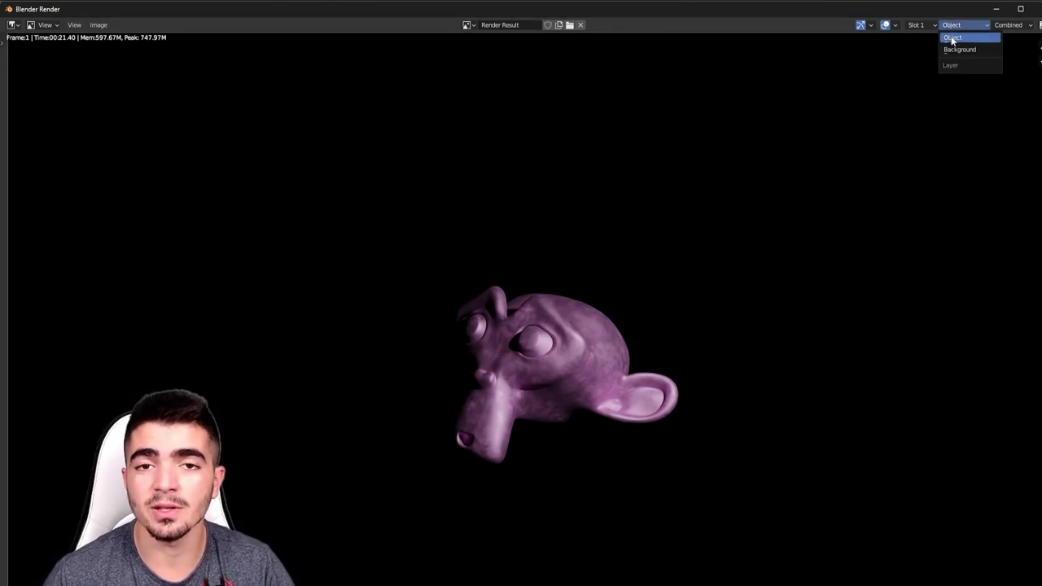
{"action": "left_click", "coordinate": [1037, 8]}
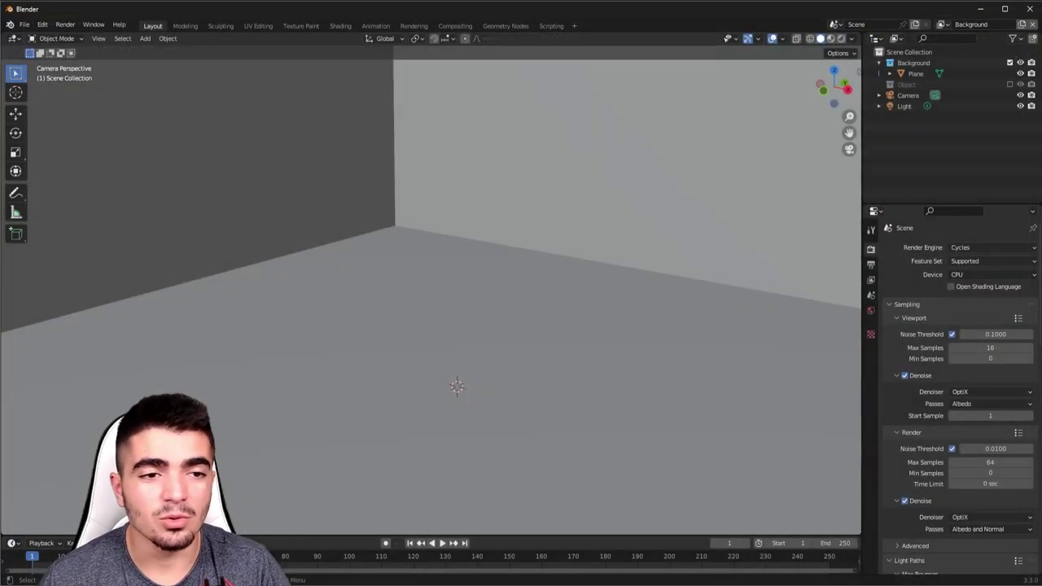
Step: Switch the 3D viewport to the Compositor with Backdrop and Use Nodes enabled
{"action": "left_click", "coordinate": [12, 39]}
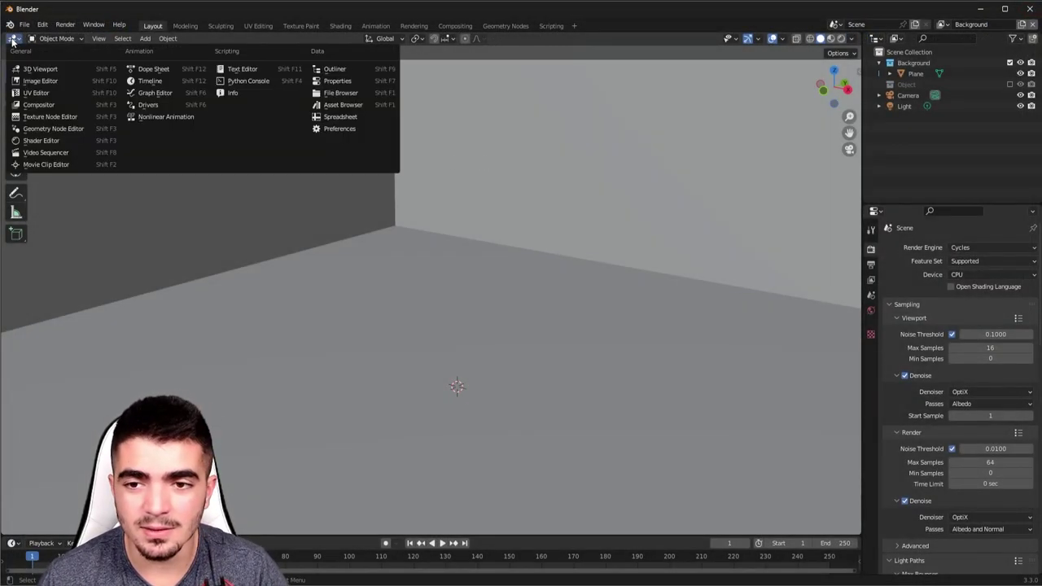
{"action": "left_click", "coordinate": [40, 105]}
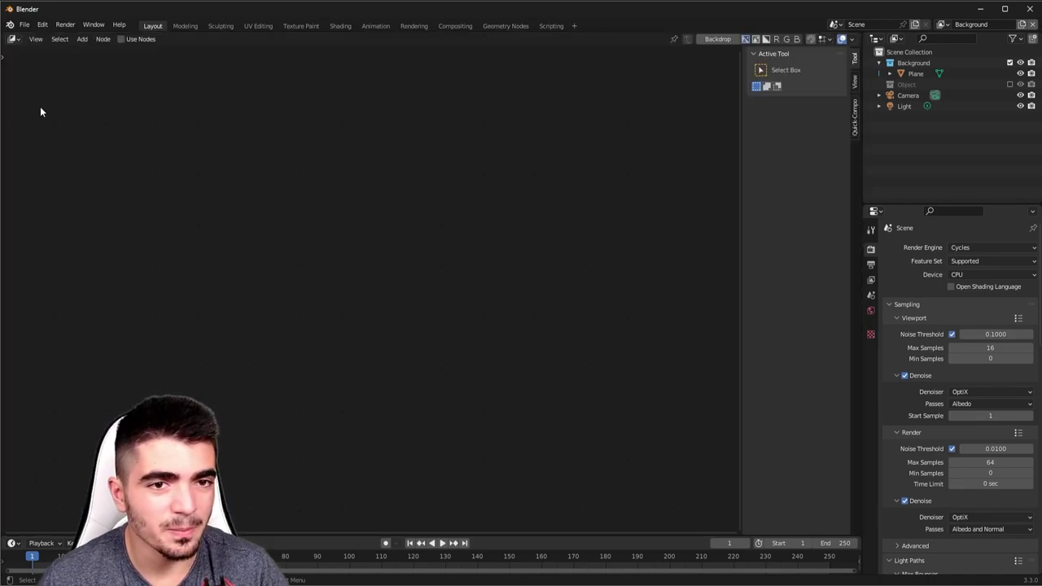
{"action": "left_click", "coordinate": [716, 40]}
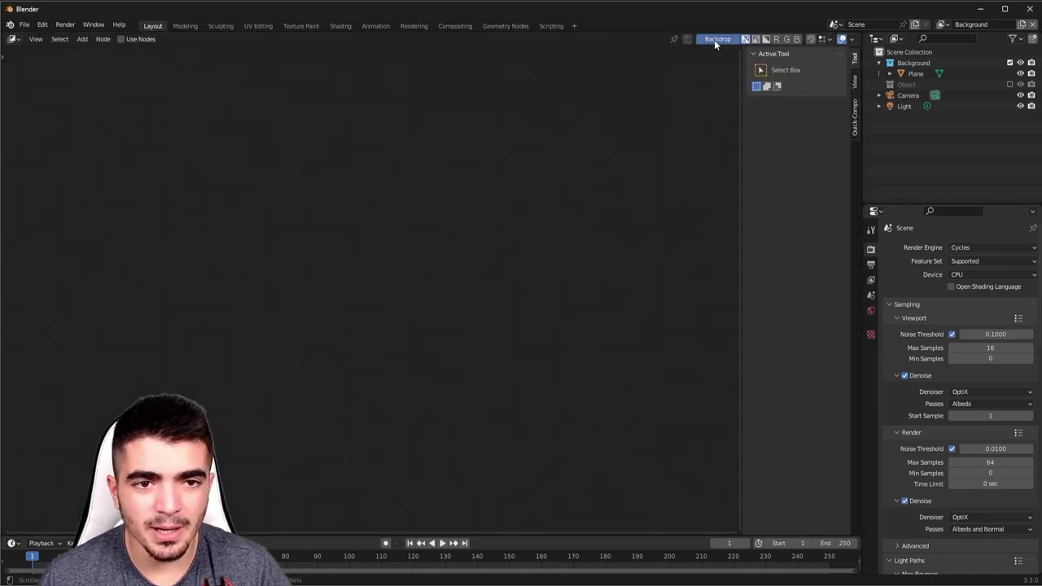
{"action": "left_click", "coordinate": [122, 39]}
Step: Move the Composite node right and add a Viewer node via Shift+A search
{"action": "scroll", "coordinate": [337, 183], "scroll_direction": "up", "scroll_amount": 2}
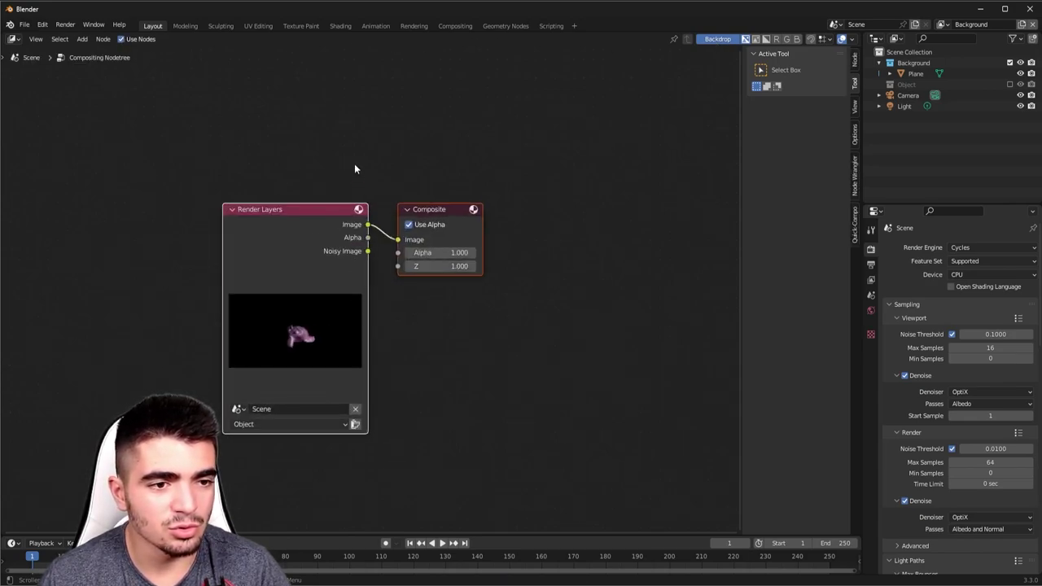
{"action": "left_click_drag", "start_coordinate": [429, 209], "coordinate": [564, 199]}
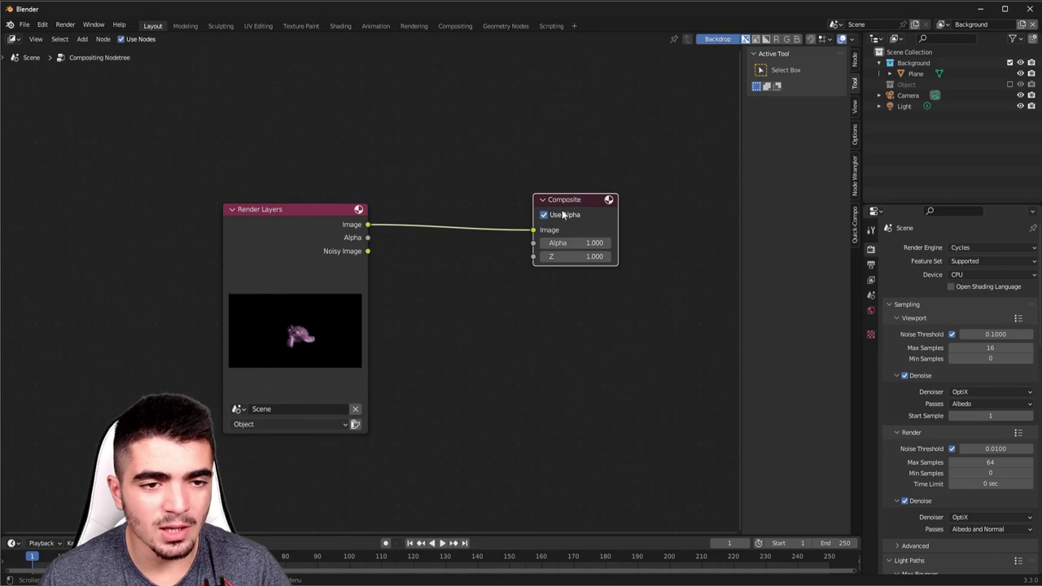
{"action": "left_click", "coordinate": [639, 266]}
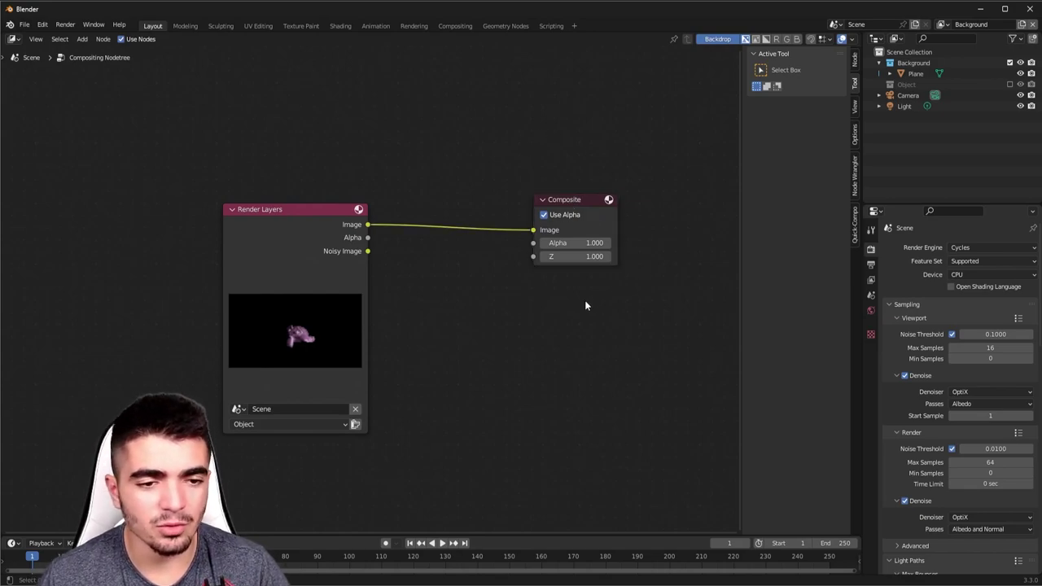
{"action": "key", "text": "shift+a"}
{"action": "type", "text": "viewer"}
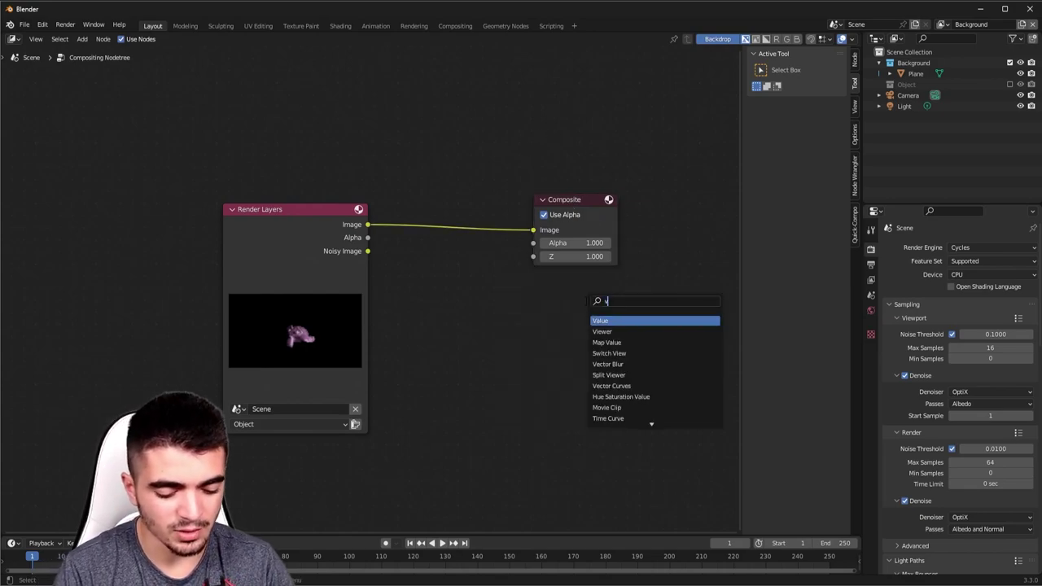
{"action": "key", "text": "Return"}
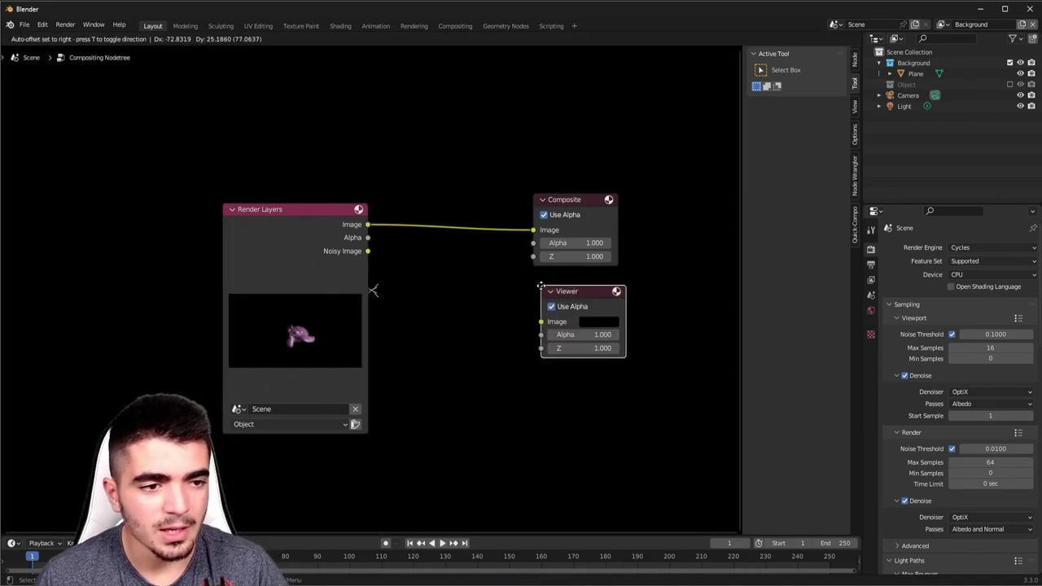
Step: Place the Viewer node below Composite and connect the Render Layers image output to it
{"action": "left_click", "coordinate": [541, 287]}
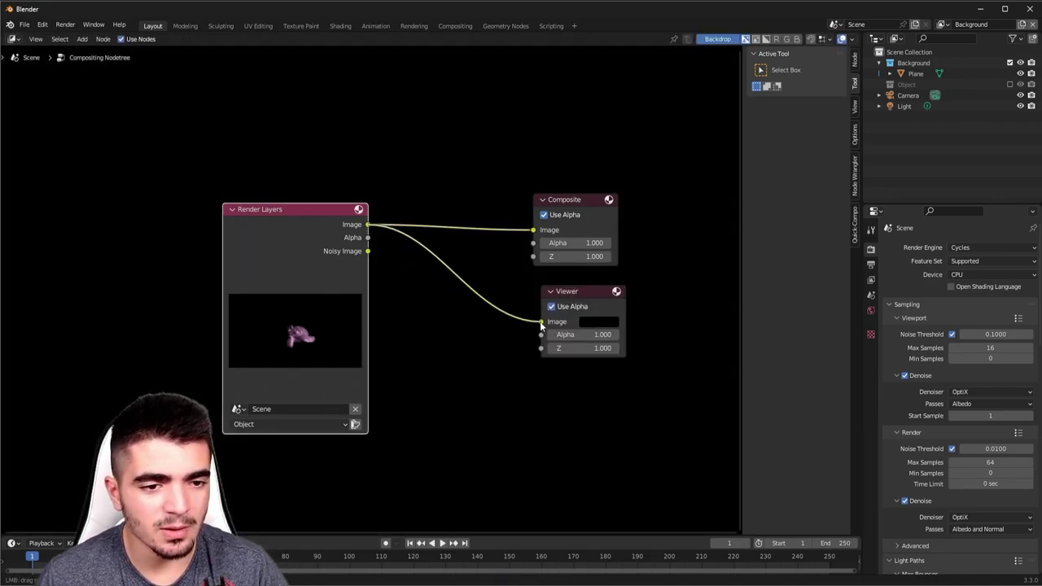
{"action": "left_click_drag", "start_coordinate": [367, 227], "coordinate": [539, 321]}
{"action": "left_click_drag", "start_coordinate": [124, 217], "coordinate": [122, 216]}
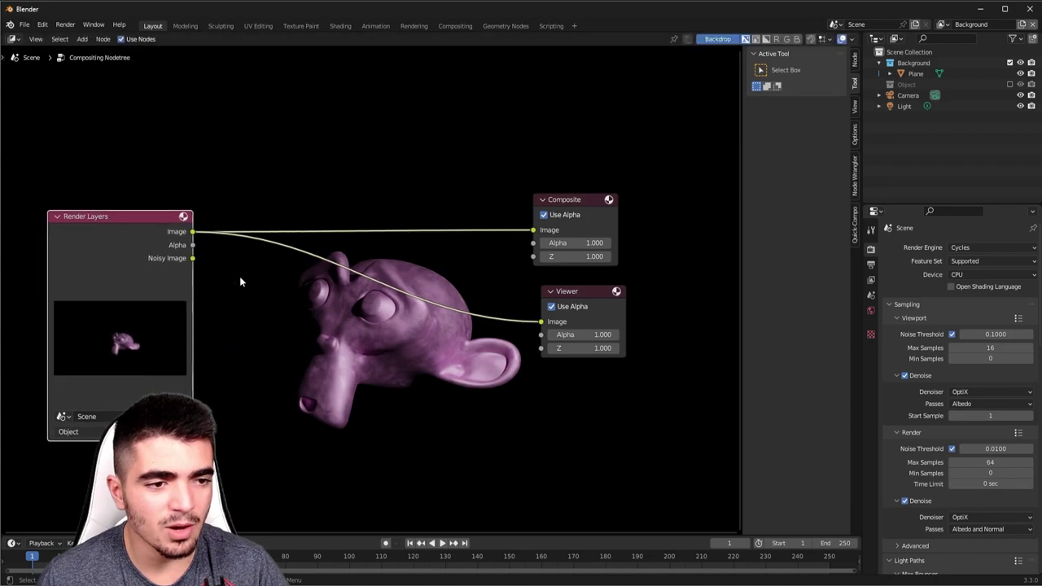
{"action": "scroll", "coordinate": [317, 207], "scroll_direction": "down", "scroll_amount": 2}
{"action": "mouse_move", "coordinate": [401, 345]}
{"action": "middle_mouse_down"}
{"action": "mouse_move", "coordinate": [390, 349]}
{"action": "mouse_move", "coordinate": [424, 347]}
{"action": "middle_mouse_up"}
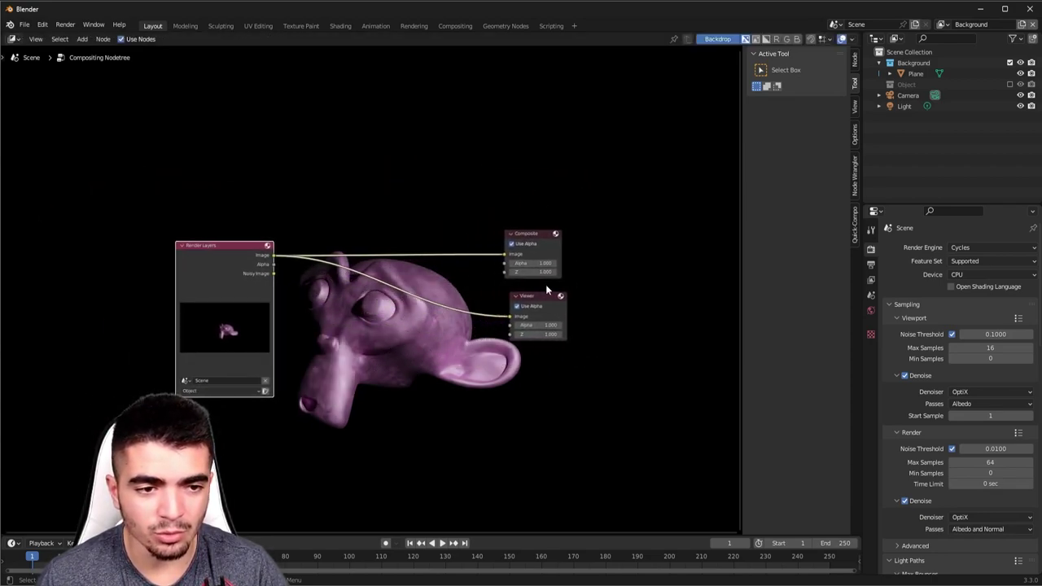
{"action": "left_click_drag", "start_coordinate": [540, 297], "coordinate": [533, 296]}
{"action": "left_click", "coordinate": [710, 39]}
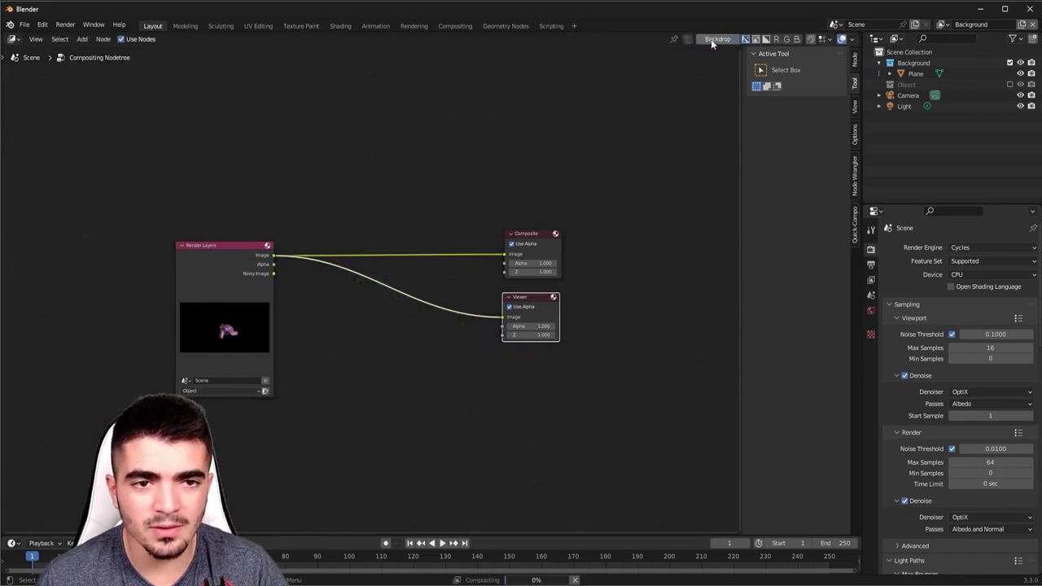
{"action": "left_click", "coordinate": [710, 39]}
{"action": "scroll", "coordinate": [342, 347], "scroll_direction": "up", "scroll_amount": 2}
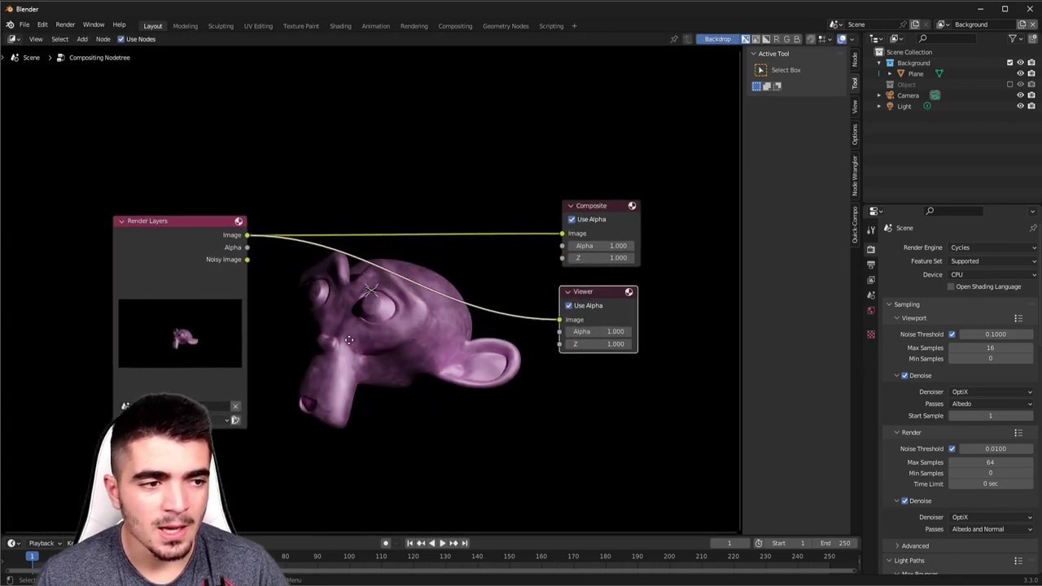
Step: Move the Render Layers node up and set its layer to Object
{"action": "mouse_move", "coordinate": [191, 217]}
{"action": "left_mouse_down"}
{"action": "mouse_move", "coordinate": [161, 210]}
{"action": "mouse_move", "coordinate": [184, 205]}
{"action": "left_mouse_up"}
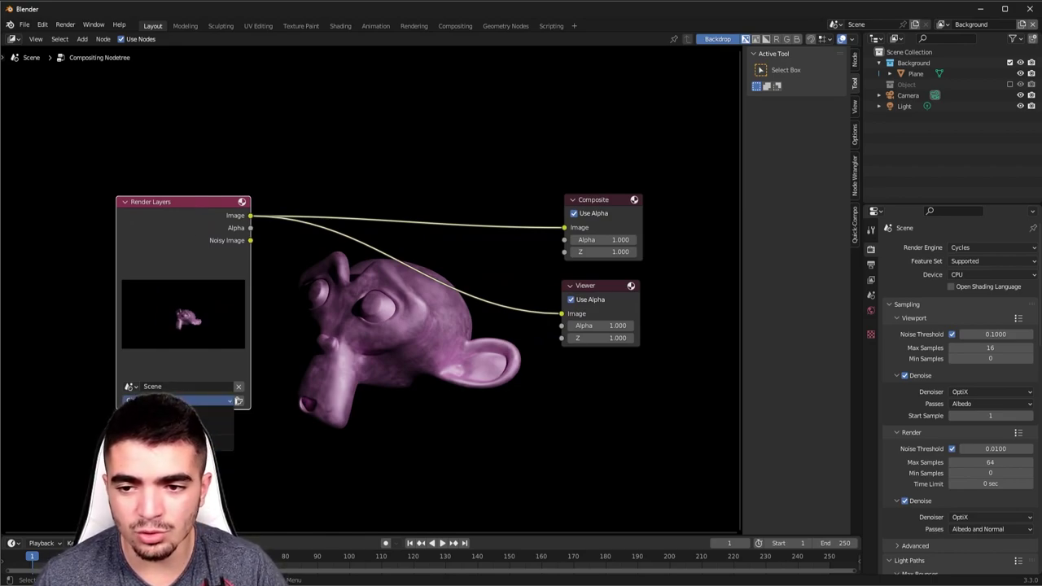
{"action": "left_click_drag", "start_coordinate": [172, 197], "coordinate": [189, 148]}
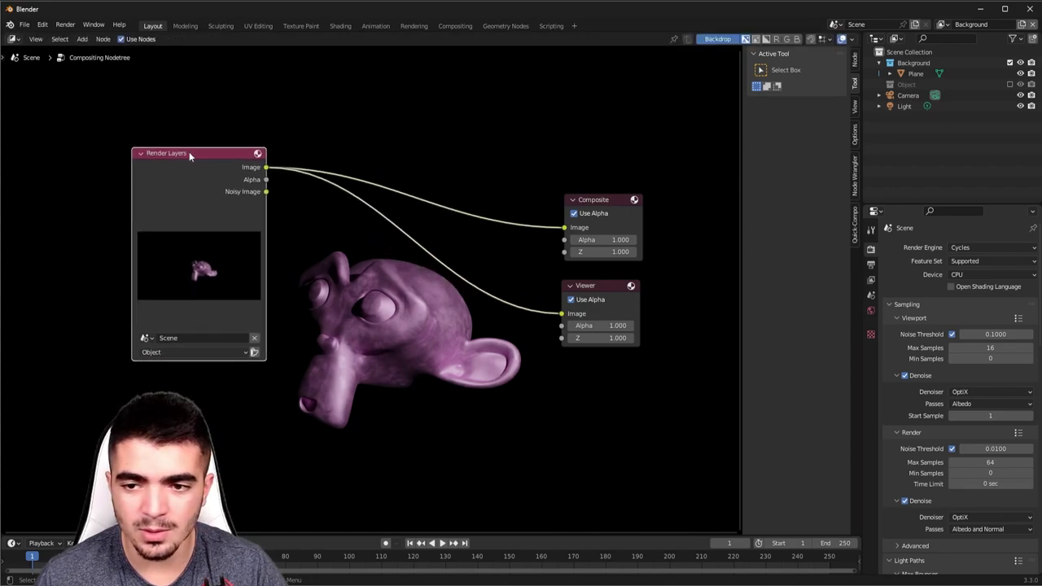
{"action": "left_click", "coordinate": [171, 352]}
{"action": "left_click", "coordinate": [163, 377]}
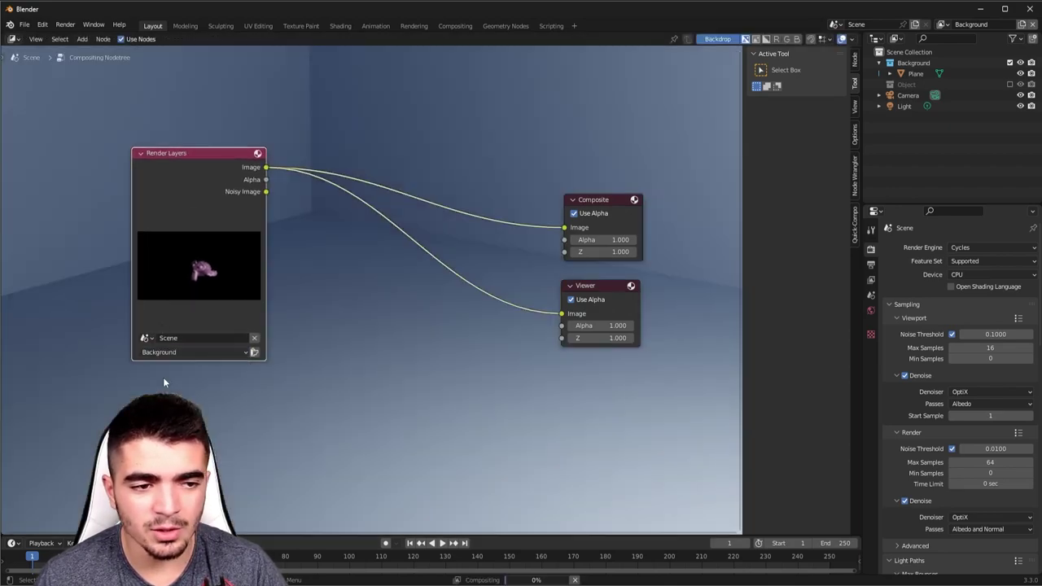
{"action": "left_click", "coordinate": [163, 354]}
{"action": "left_click", "coordinate": [161, 364]}
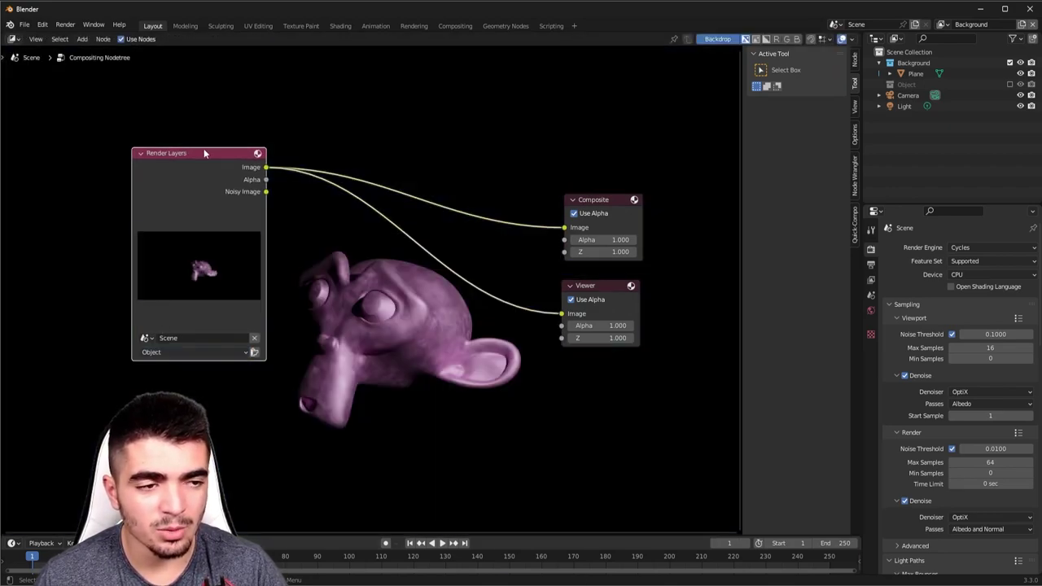
Step: Raise the Render Layers, Composite and Viewer nodes higher in the editor
{"action": "left_click_drag", "start_coordinate": [208, 153], "coordinate": [241, 101]}
{"action": "left_click_drag", "start_coordinate": [594, 135], "coordinate": [661, 389]}
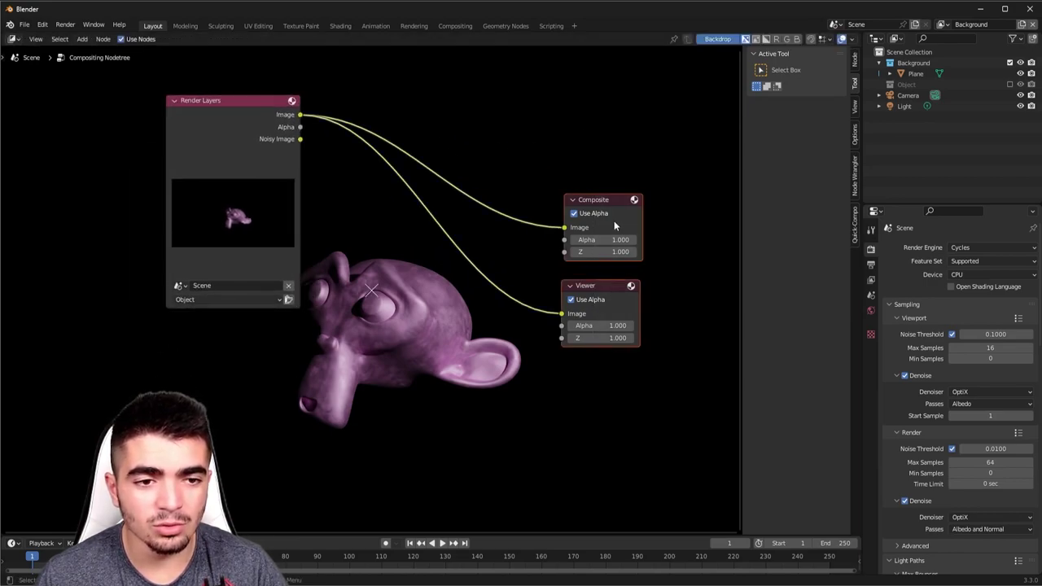
{"action": "left_click_drag", "start_coordinate": [612, 200], "coordinate": [606, 102]}
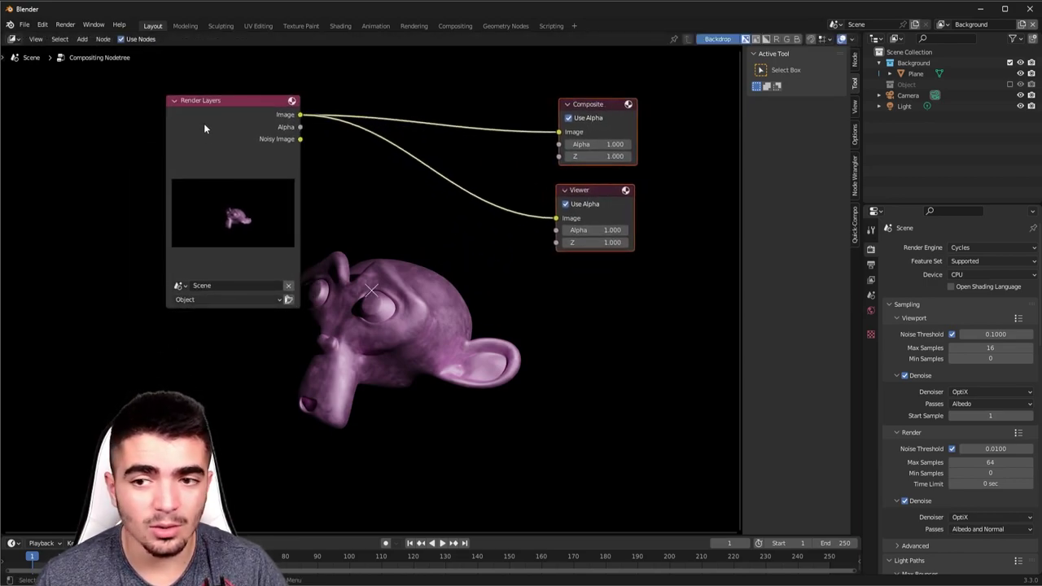
{"action": "mouse_move", "coordinate": [210, 100]}
{"action": "left_mouse_down"}
{"action": "mouse_move", "coordinate": [182, 111]}
{"action": "mouse_move", "coordinate": [216, 104]}
{"action": "left_mouse_up"}
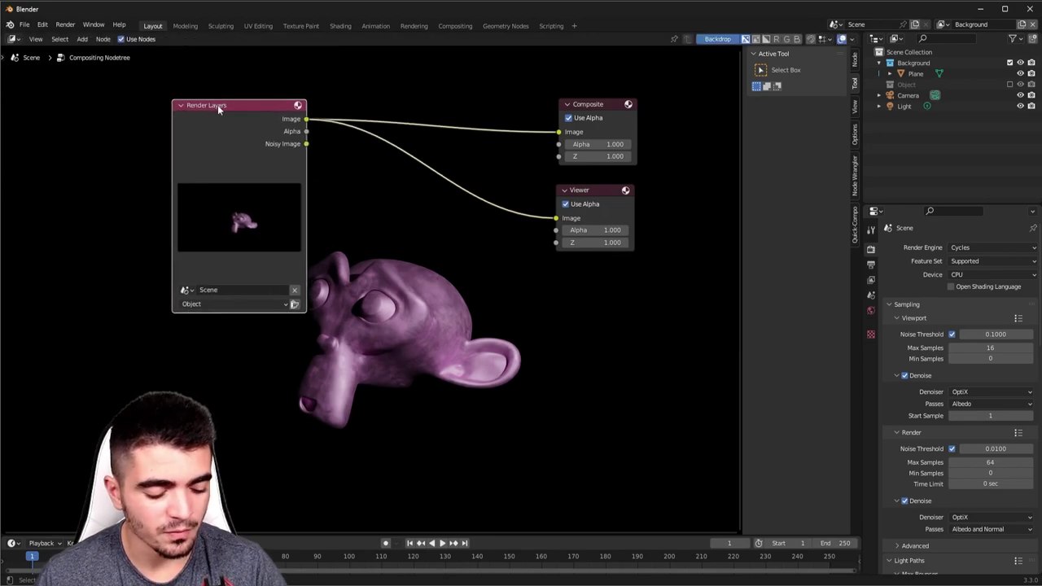
Step: Duplicate Render Layers below the first, set it to Background, and shift Viewer and Composite right
{"action": "key", "text": "shift+d"}
{"action": "left_click", "coordinate": [386, 246]}
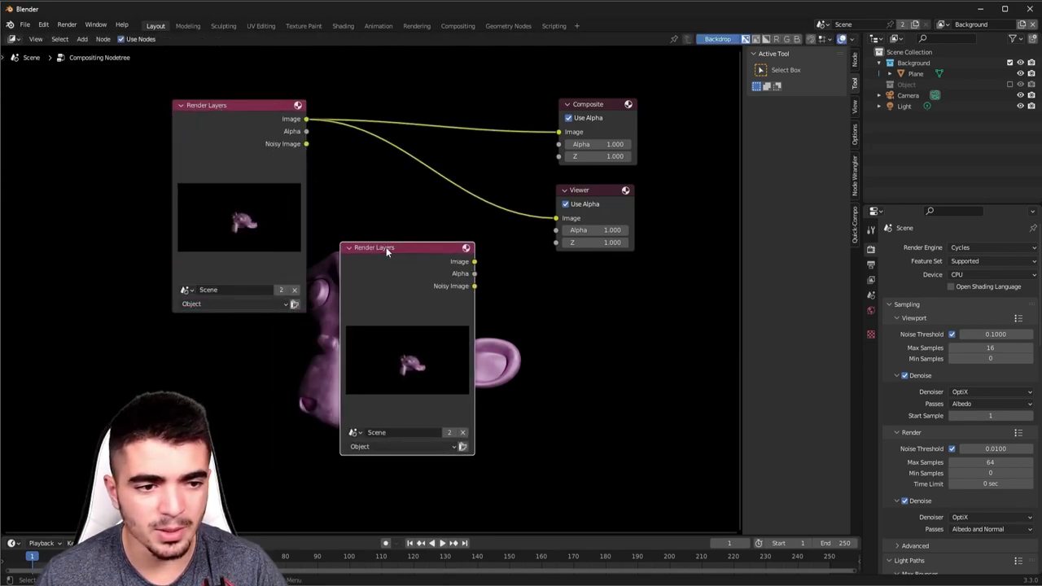
{"action": "left_click", "coordinate": [372, 449]}
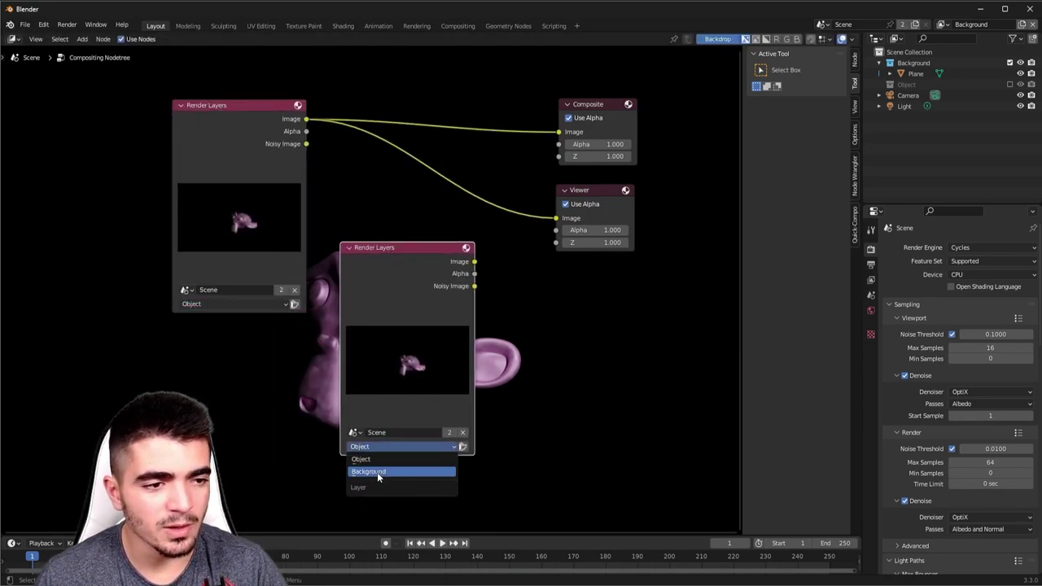
{"action": "left_click", "coordinate": [377, 472]}
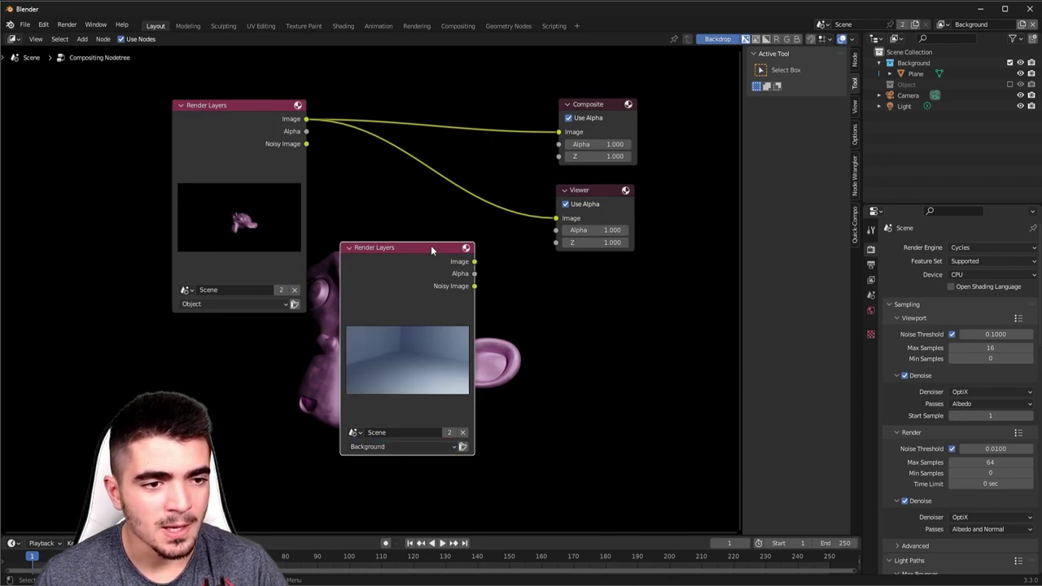
{"action": "mouse_move", "coordinate": [431, 245]}
{"action": "left_mouse_down"}
{"action": "mouse_move", "coordinate": [322, 328]}
{"action": "mouse_move", "coordinate": [294, 327]}
{"action": "left_mouse_up"}
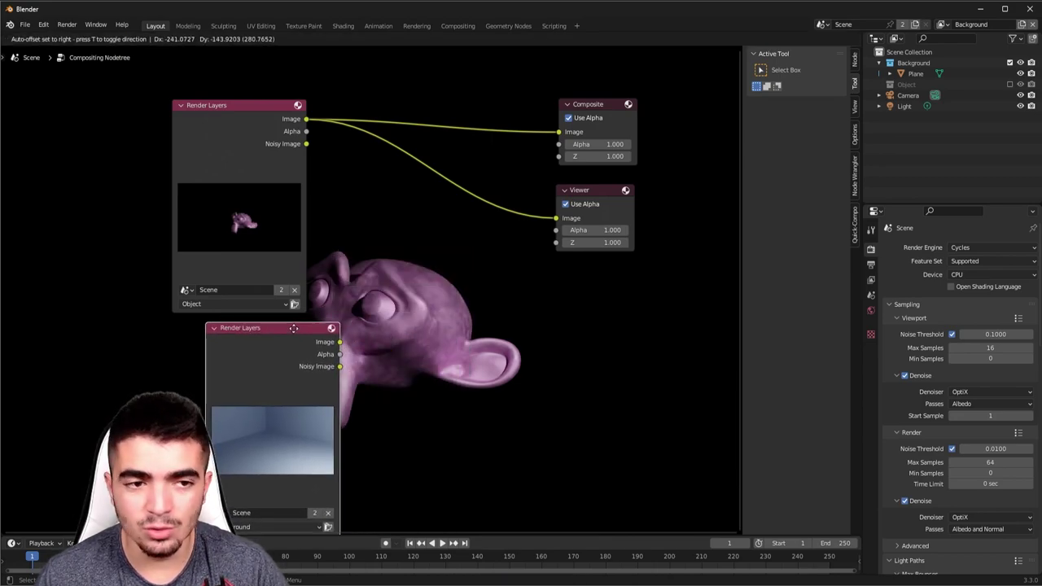
{"action": "left_click_drag", "start_coordinate": [593, 189], "coordinate": [636, 200]}
{"action": "left_click_drag", "start_coordinate": [592, 100], "coordinate": [631, 91]}
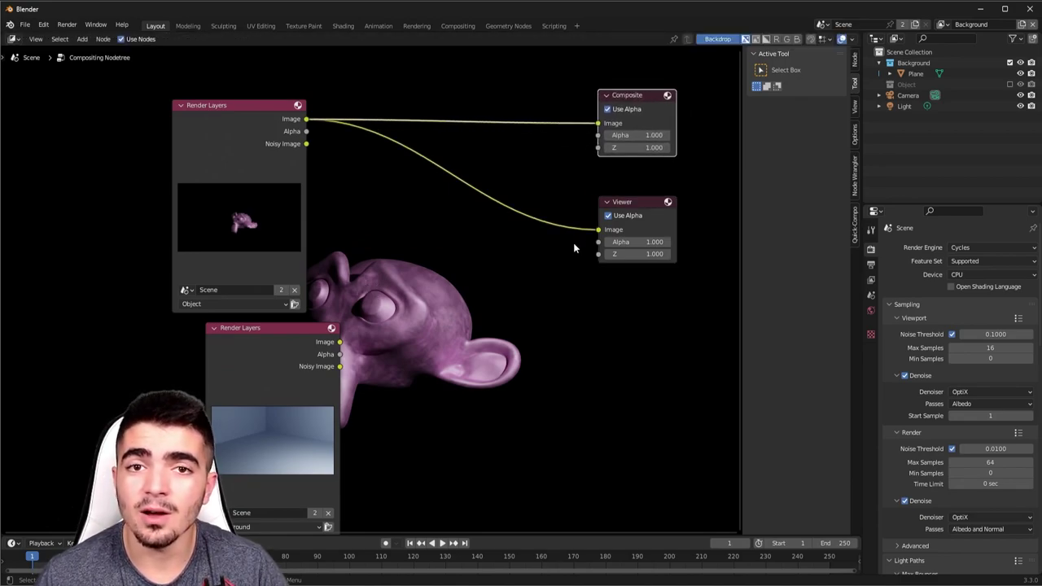
Step: Add an Alpha Over node onto the link from the Object render layer to the Viewer
{"action": "key", "text": "shift+a"}
{"action": "left_click", "coordinate": [504, 173]}
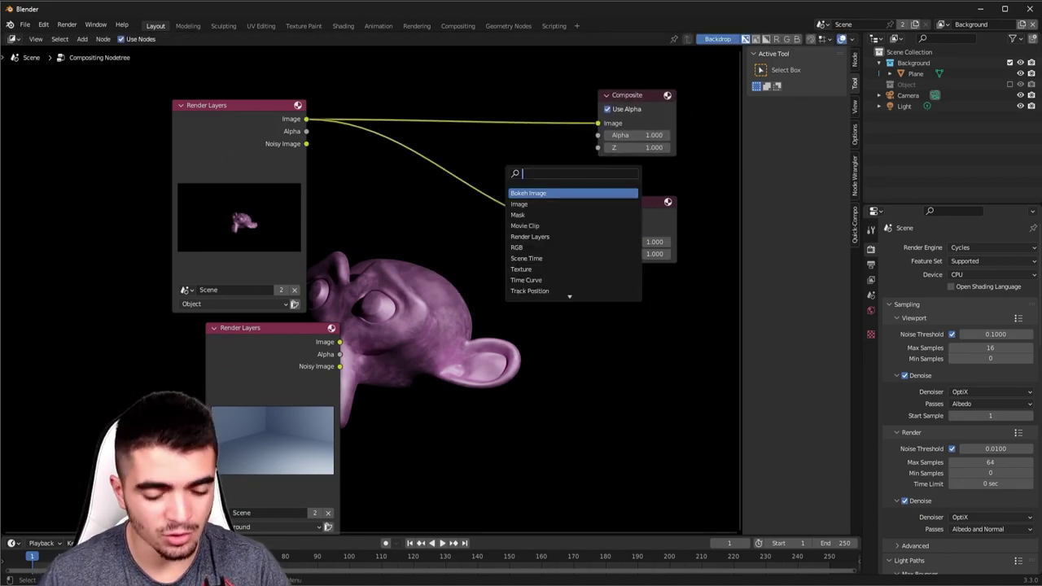
{"action": "type", "text": "alpha"}
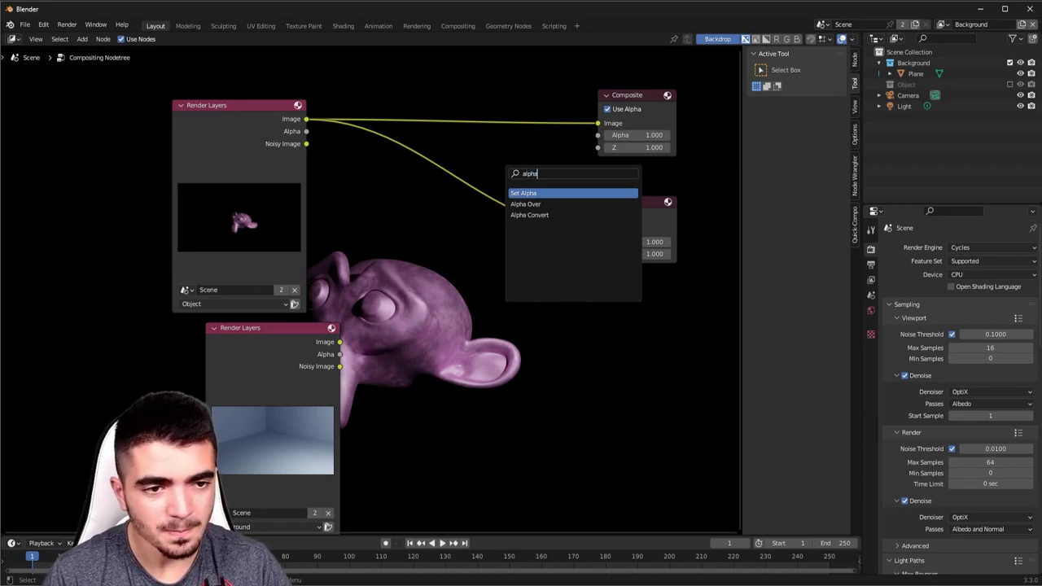
{"action": "key", "text": "Down"}
{"action": "key", "text": "Return"}
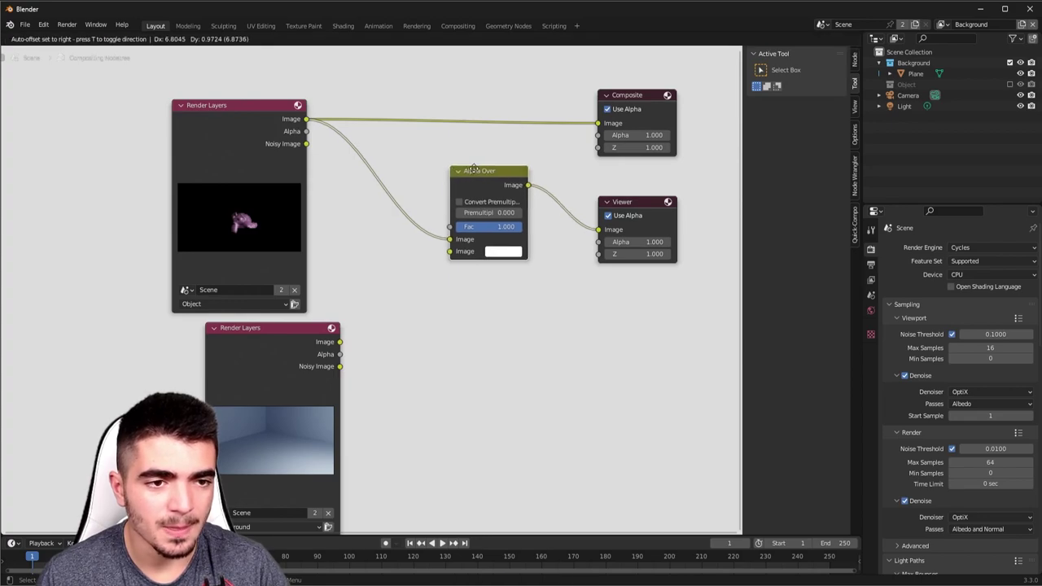
{"action": "left_click", "coordinate": [474, 169]}
Step: Connect the Alpha Over Image output to the Composite node's Image input
{"action": "left_click_drag", "start_coordinate": [619, 91], "coordinate": [636, 91]}
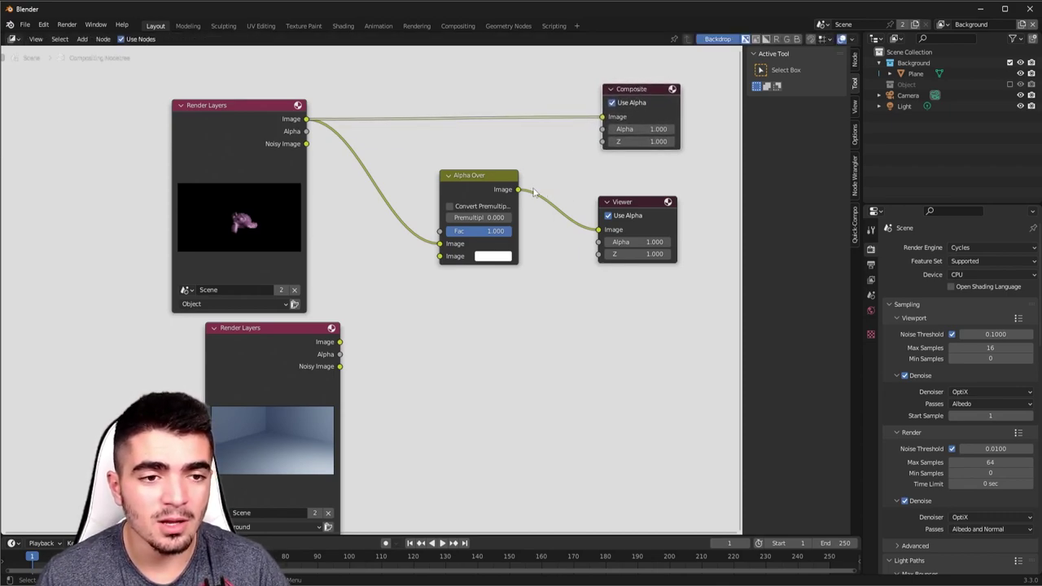
{"action": "left_click_drag", "start_coordinate": [519, 190], "coordinate": [552, 192]}
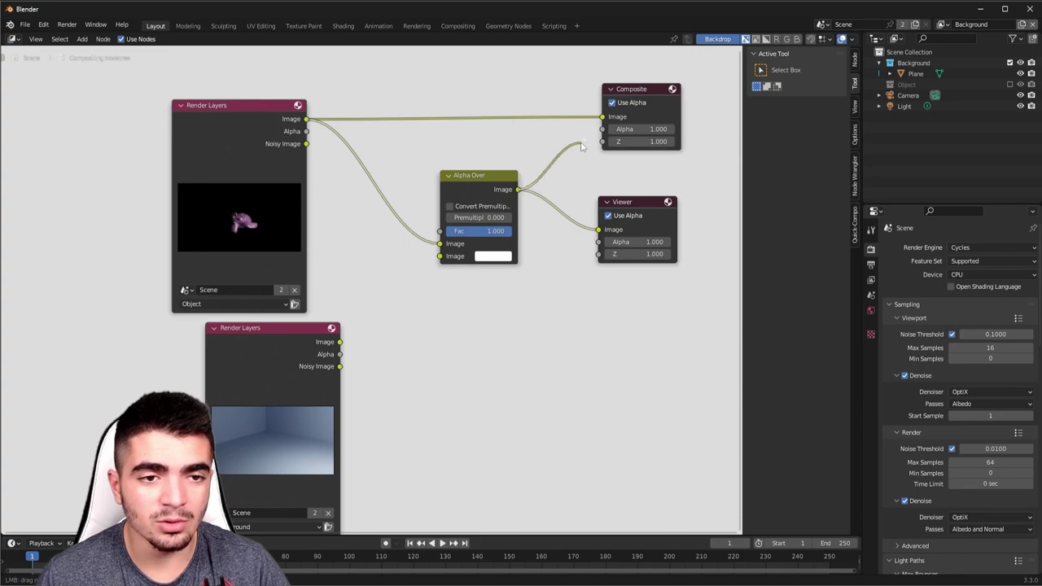
{"action": "mouse_move", "coordinate": [491, 187]}
{"action": "left_mouse_down"}
{"action": "mouse_move", "coordinate": [356, 102]}
{"action": "mouse_move", "coordinate": [293, 230]}
{"action": "left_mouse_up"}
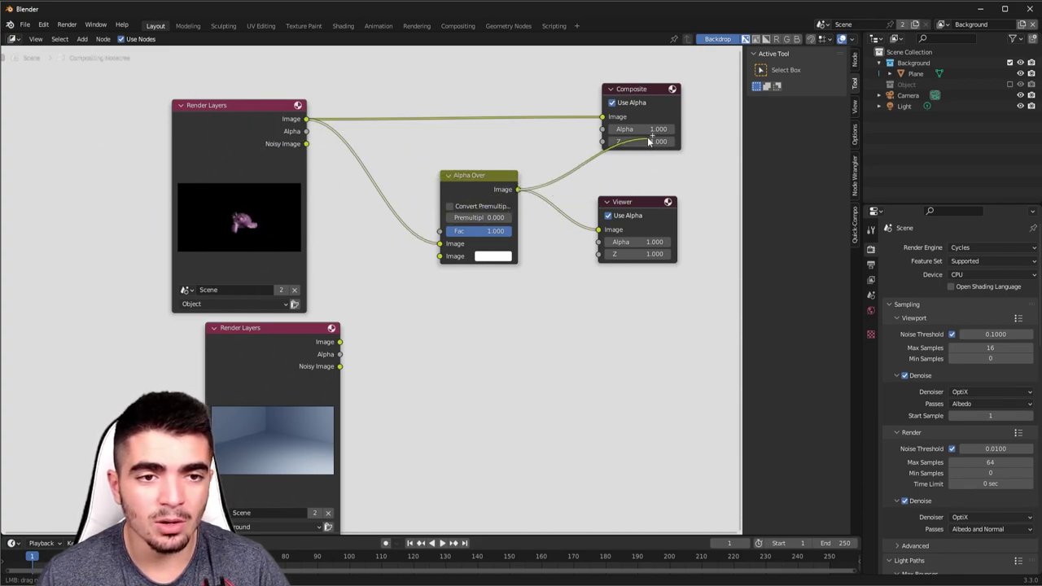
{"action": "left_click_drag", "start_coordinate": [609, 125], "coordinate": [645, 98]}
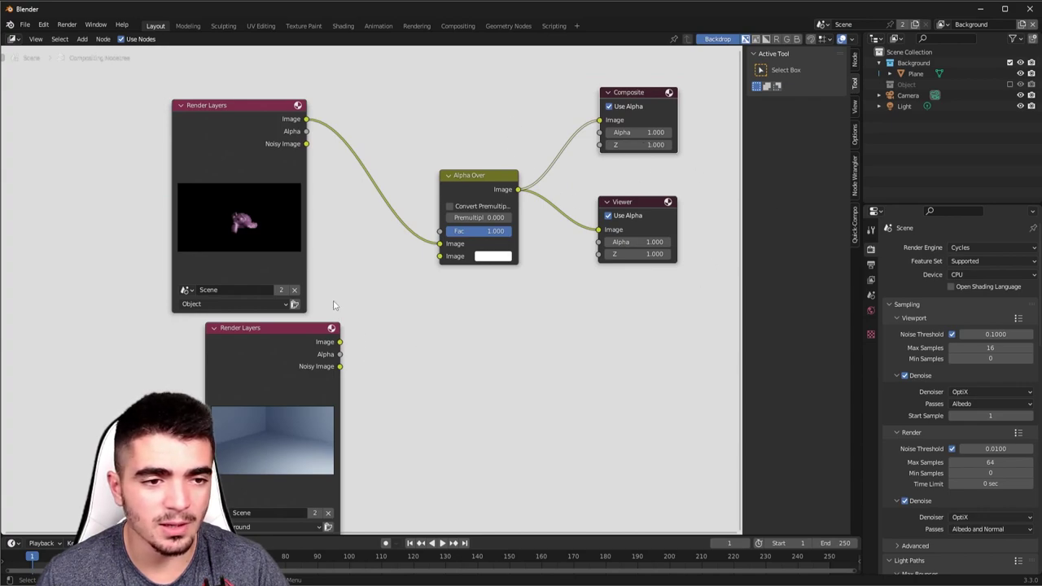
{"action": "left_click_drag", "start_coordinate": [481, 175], "coordinate": [462, 137]}
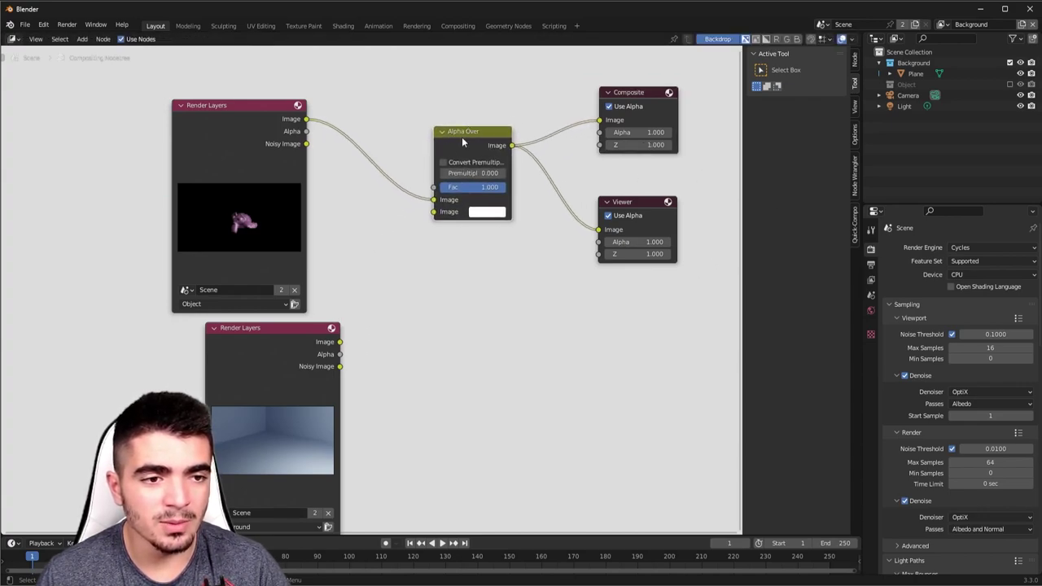
Step: Connect the Background Render Layers Image output to Alpha Over's second Image input
{"action": "left_click_drag", "start_coordinate": [233, 106], "coordinate": [267, 100]}
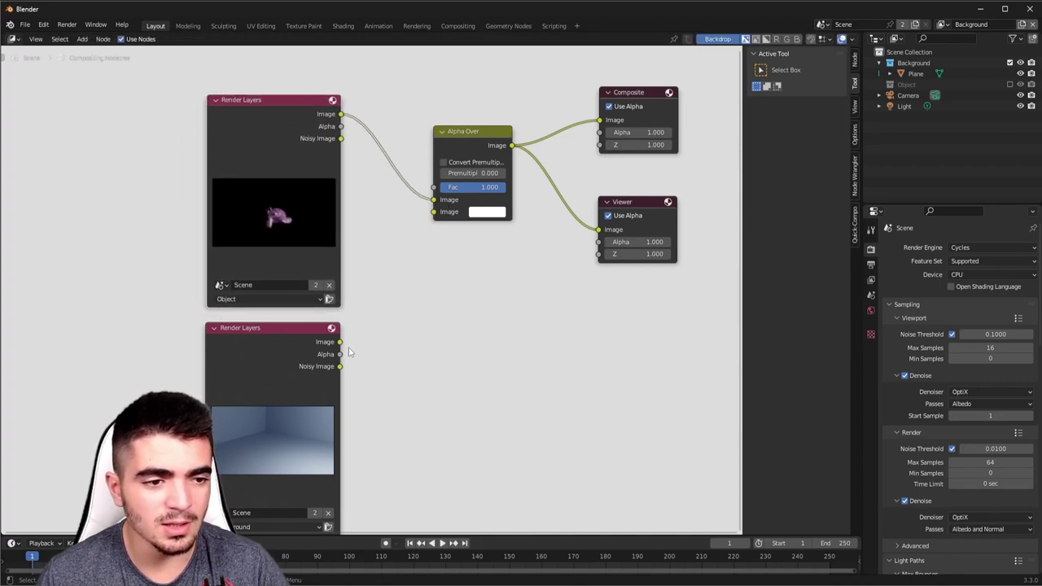
{"action": "left_click_drag", "start_coordinate": [342, 347], "coordinate": [406, 334]}
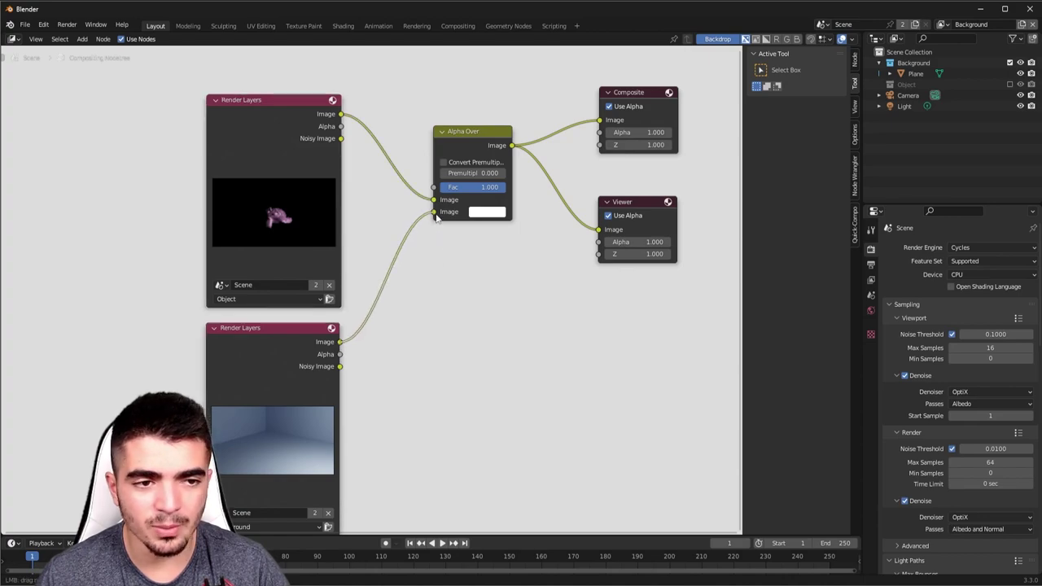
{"action": "left_click_drag", "start_coordinate": [435, 215], "coordinate": [436, 215]}
{"action": "key", "text": "shift+equal"}
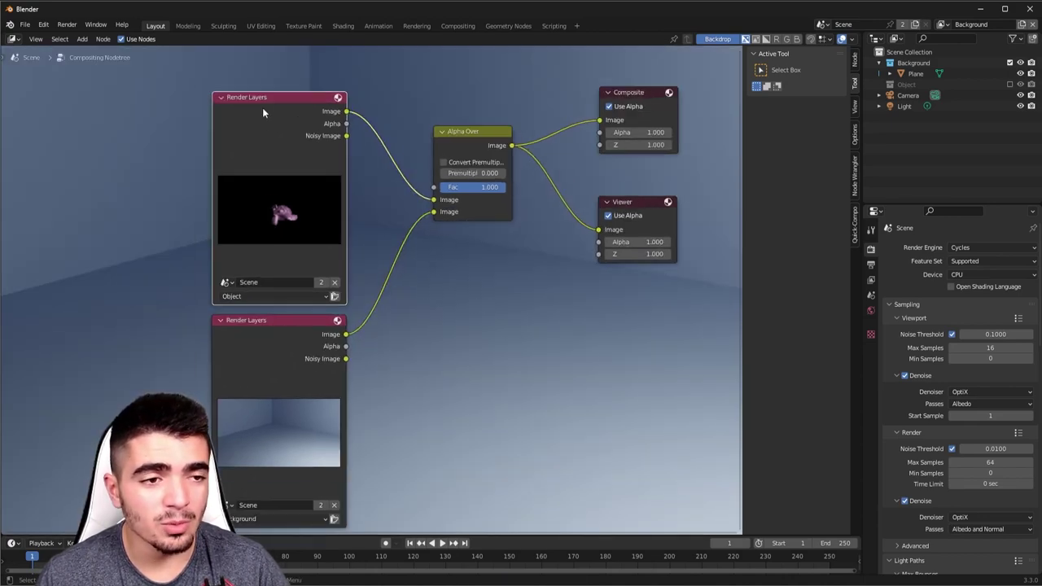
Step: Move the Object and Background Render Layers nodes to the left of the tree
{"action": "left_click_drag", "start_coordinate": [262, 112], "coordinate": [131, 112]}
{"action": "left_click_drag", "start_coordinate": [316, 323], "coordinate": [185, 320]}
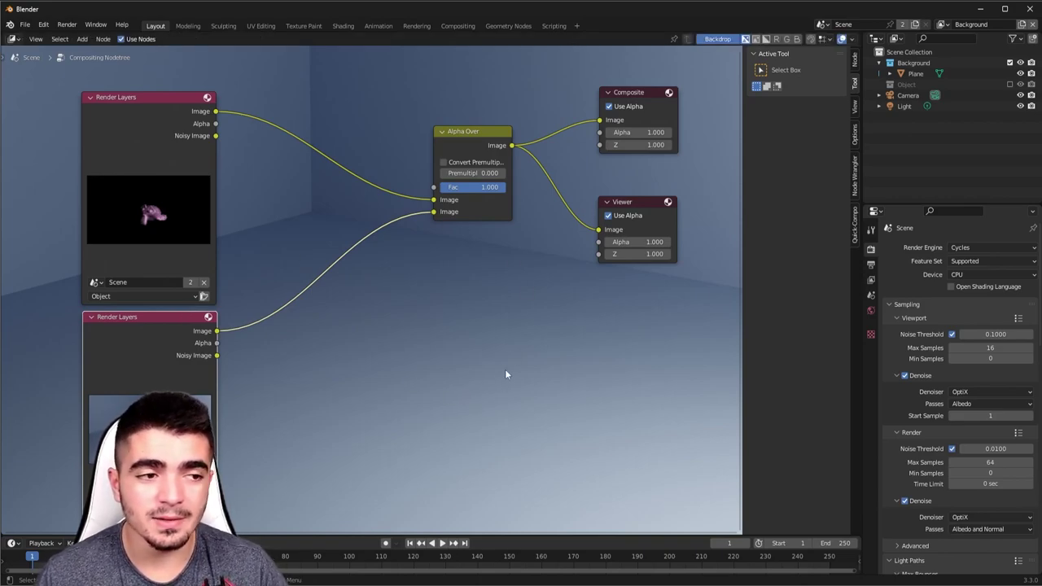
{"action": "mouse_move", "coordinate": [171, 200]}
{"action": "left_mouse_down"}
{"action": "mouse_move", "coordinate": [124, 94]}
{"action": "mouse_move", "coordinate": [274, 90]}
{"action": "left_mouse_up"}
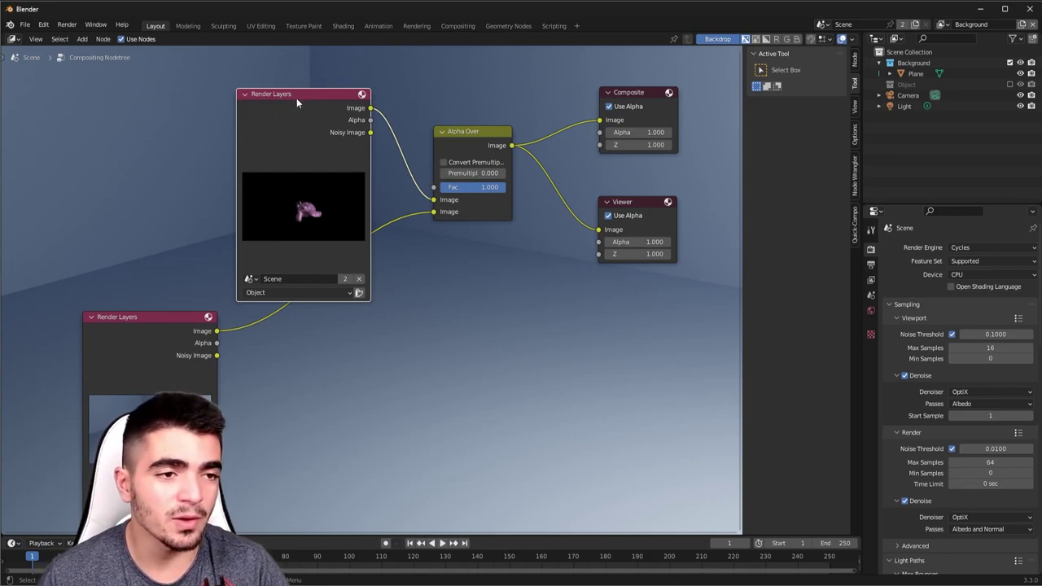
{"action": "left_click_drag", "start_coordinate": [296, 98], "coordinate": [140, 96]}
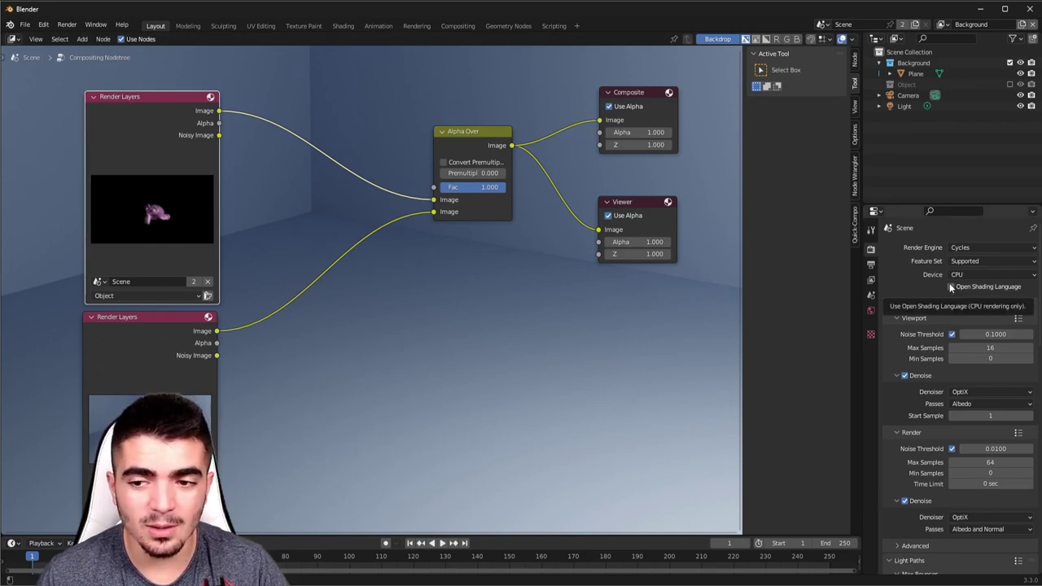
Step: Enable Transparent in the Film section of the Render Properties
{"action": "left_click", "coordinate": [872, 232]}
{"action": "left_click", "coordinate": [873, 248]}
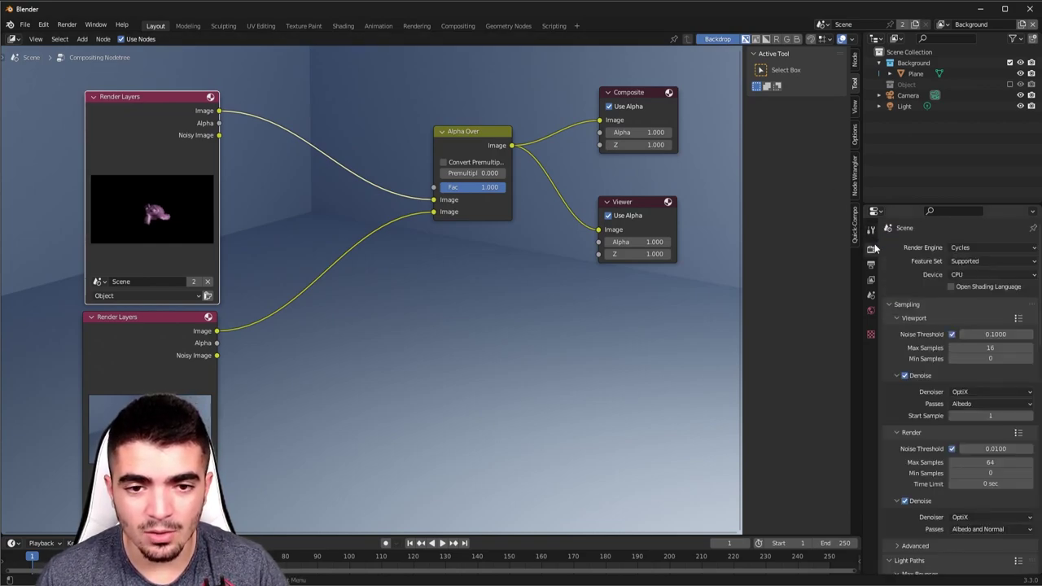
{"action": "scroll", "coordinate": [945, 346], "scroll_direction": "down", "scroll_amount": 5}
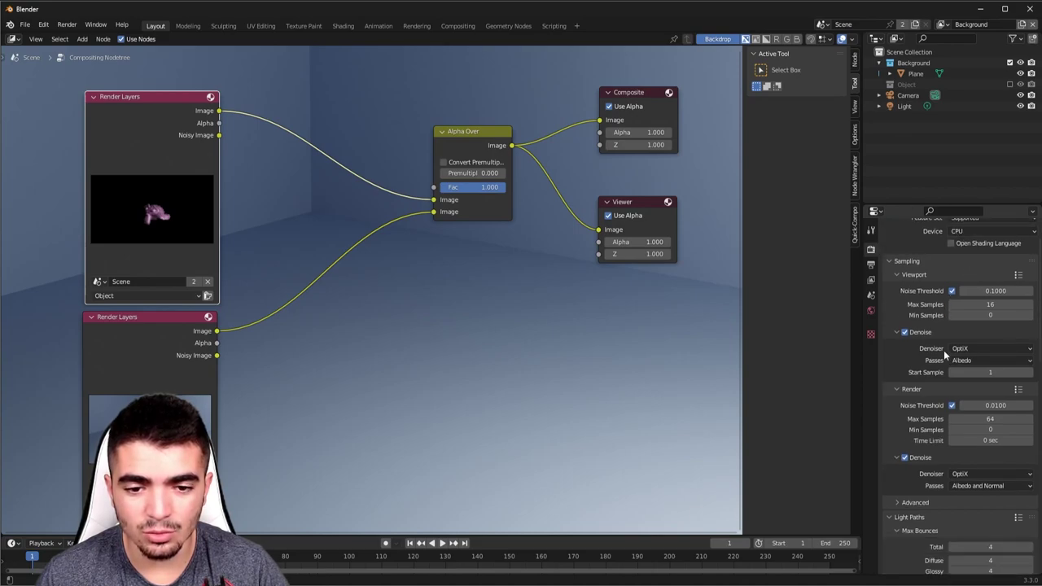
{"action": "scroll", "coordinate": [943, 352], "scroll_direction": "down", "scroll_amount": 5}
{"action": "scroll", "coordinate": [943, 355], "scroll_direction": "down", "scroll_amount": 5}
{"action": "scroll", "coordinate": [943, 358], "scroll_direction": "down", "scroll_amount": 3}
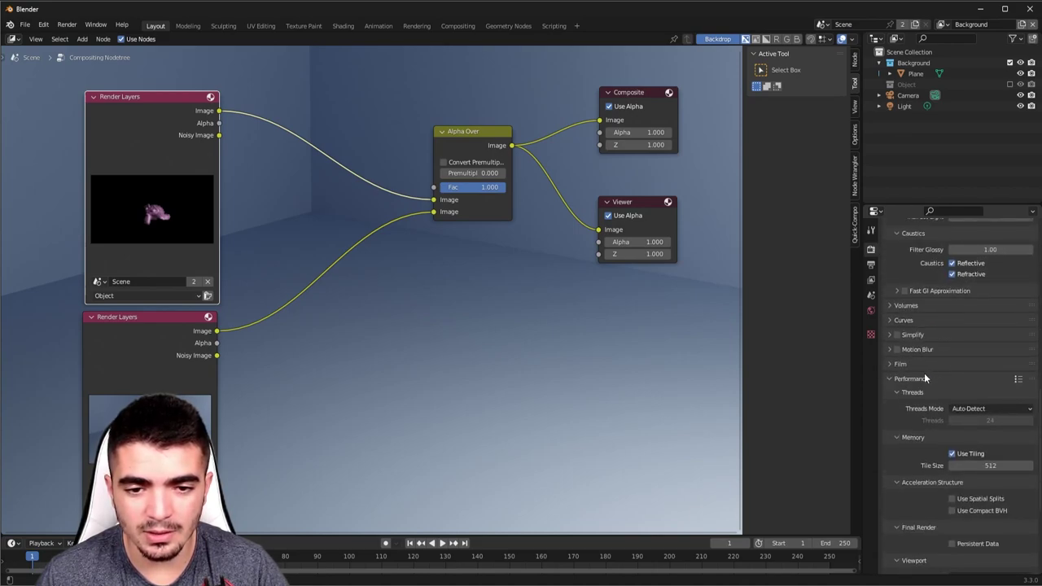
{"action": "left_click", "coordinate": [901, 365]}
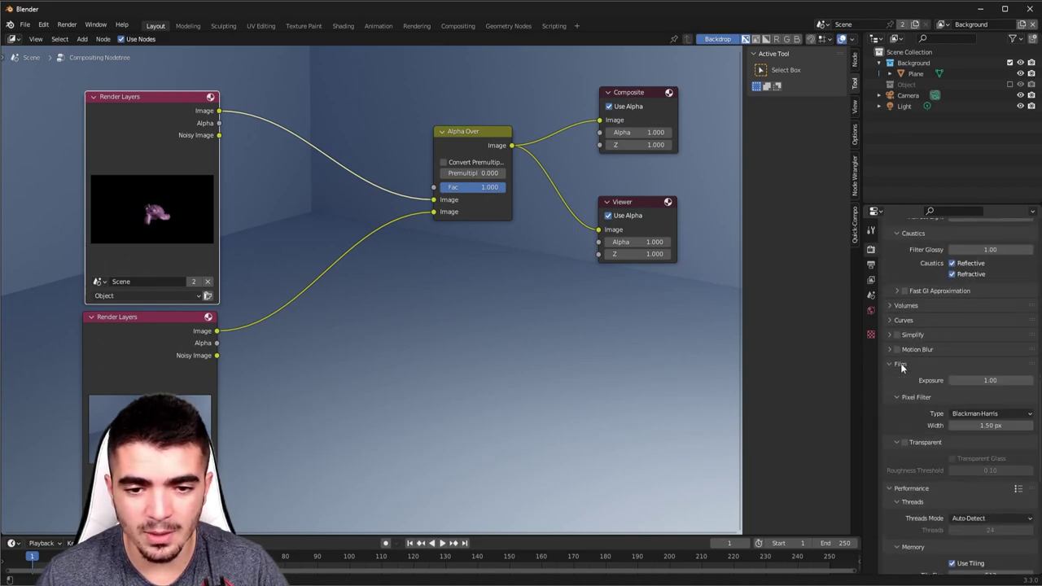
{"action": "left_click", "coordinate": [904, 442]}
{"action": "scroll", "coordinate": [926, 451], "scroll_direction": "up", "scroll_amount": 8}
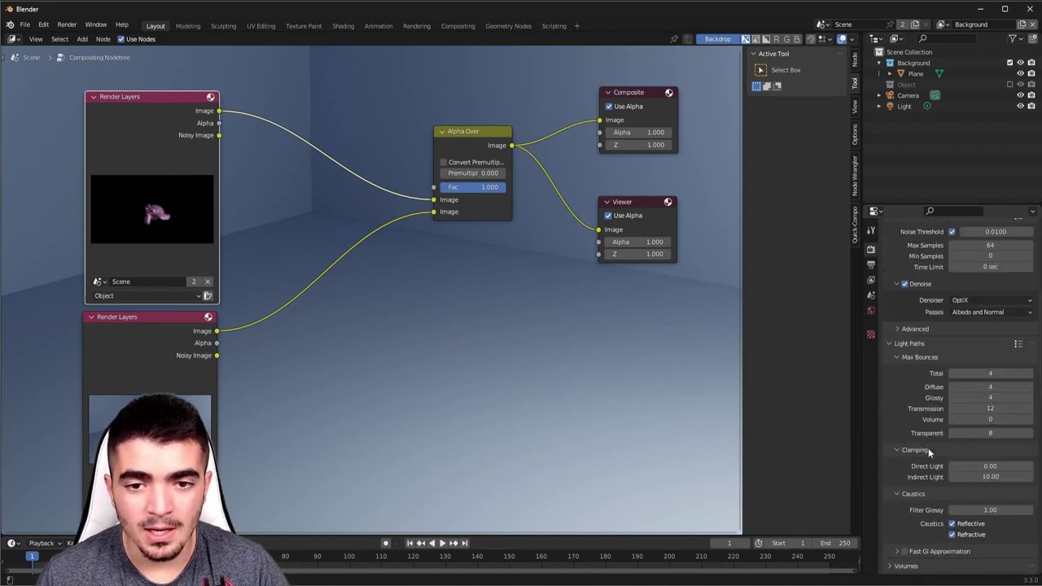
{"action": "scroll", "coordinate": [937, 431], "scroll_direction": "up", "scroll_amount": 5}
Step: Re-render, then move the Object layer link to Alpha Over's second Image input
{"action": "left_click", "coordinate": [70, 26]}
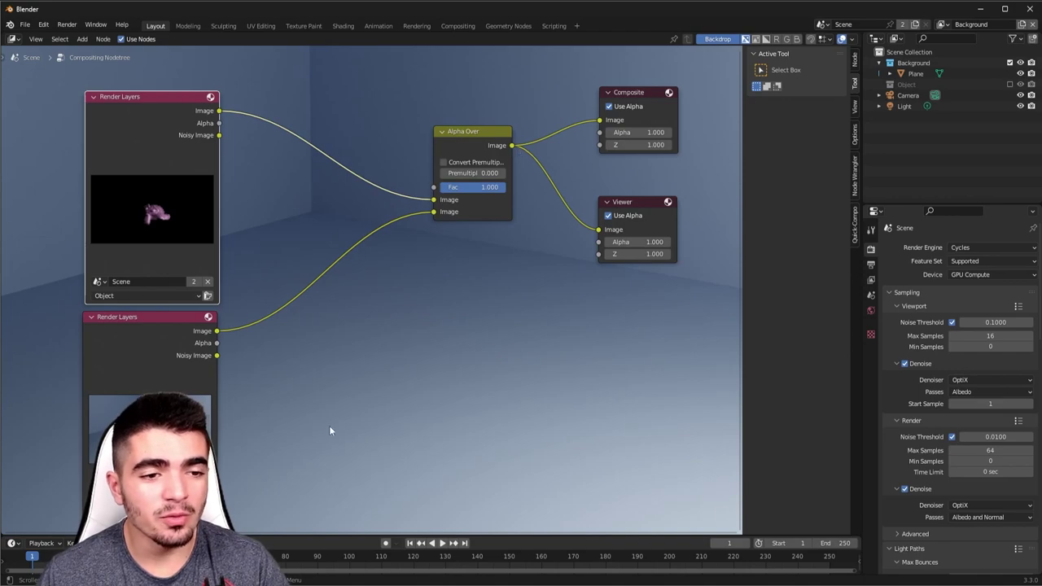
{"action": "left_click", "coordinate": [436, 203]}
{"action": "left_click_drag", "start_coordinate": [436, 213], "coordinate": [436, 214]}
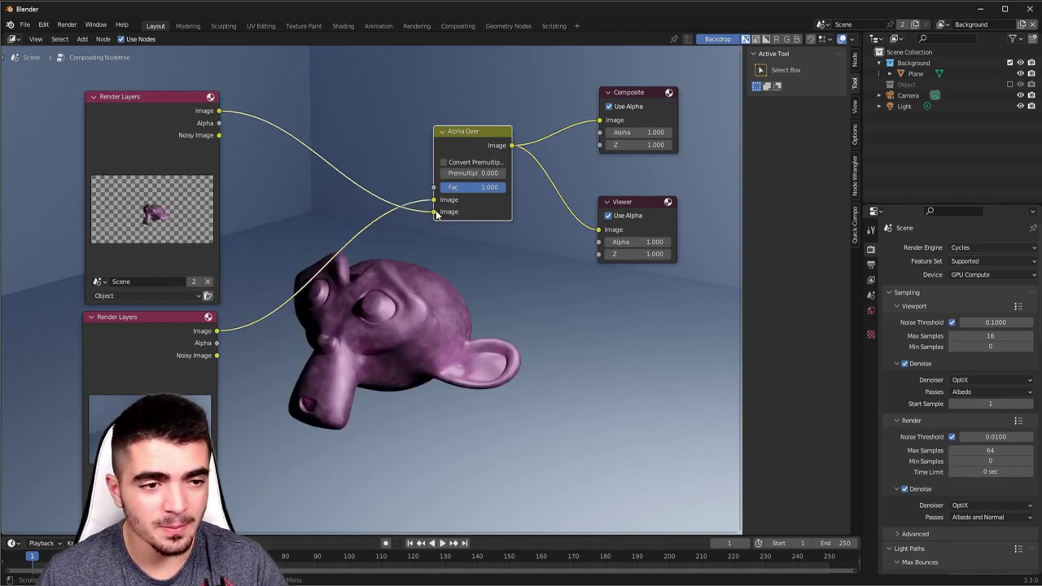
{"action": "scroll", "coordinate": [419, 345], "scroll_direction": "down", "scroll_amount": 2}
{"action": "scroll", "coordinate": [368, 366], "scroll_direction": "up", "scroll_amount": 3}
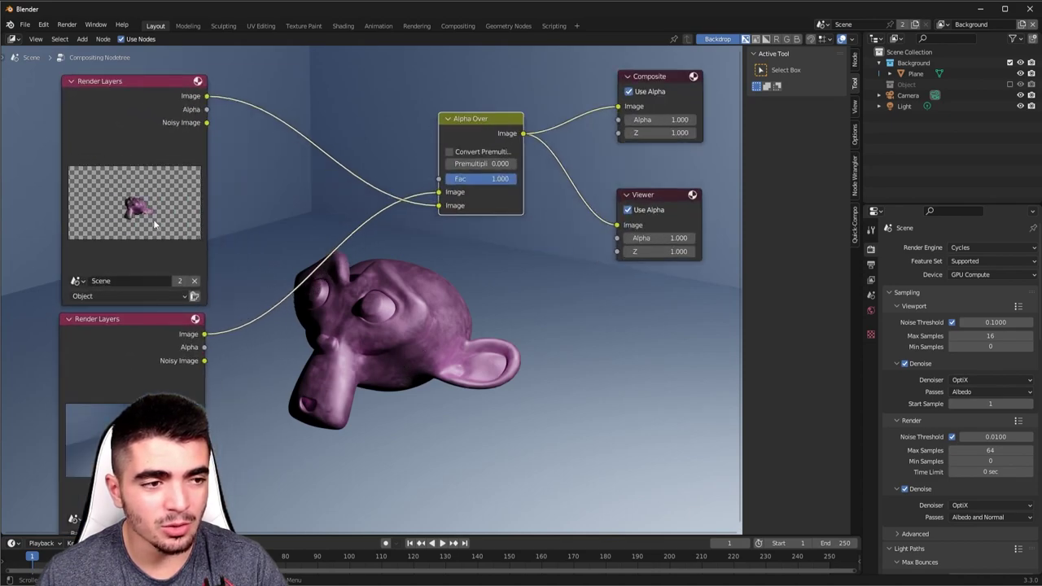
Step: Reposition the Object Render Layers node further left, above the Background Render Layers node
{"action": "left_click_drag", "start_coordinate": [168, 204], "coordinate": [271, 196]}
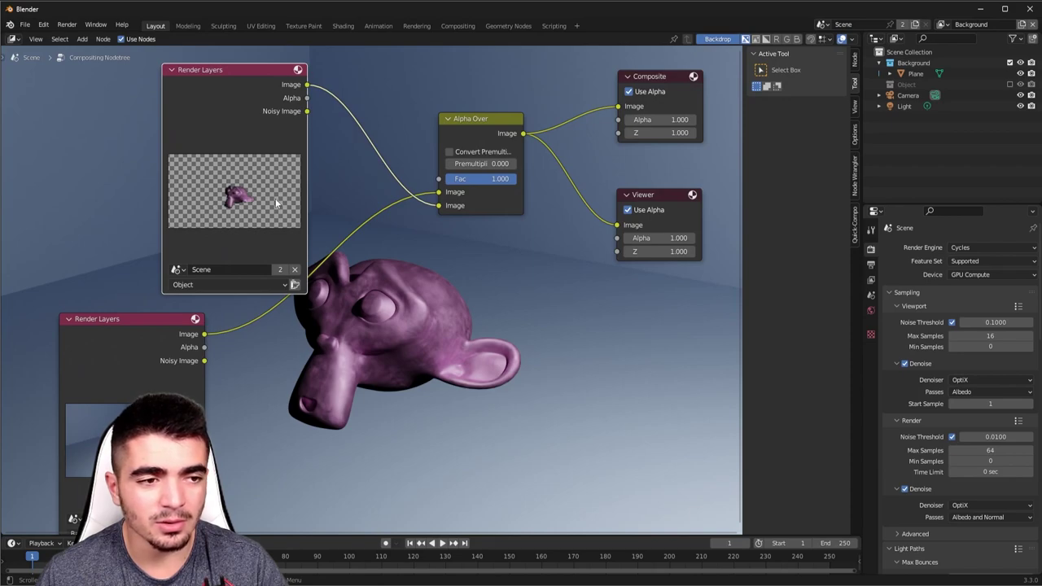
{"action": "left_click_drag", "start_coordinate": [277, 204], "coordinate": [177, 204]}
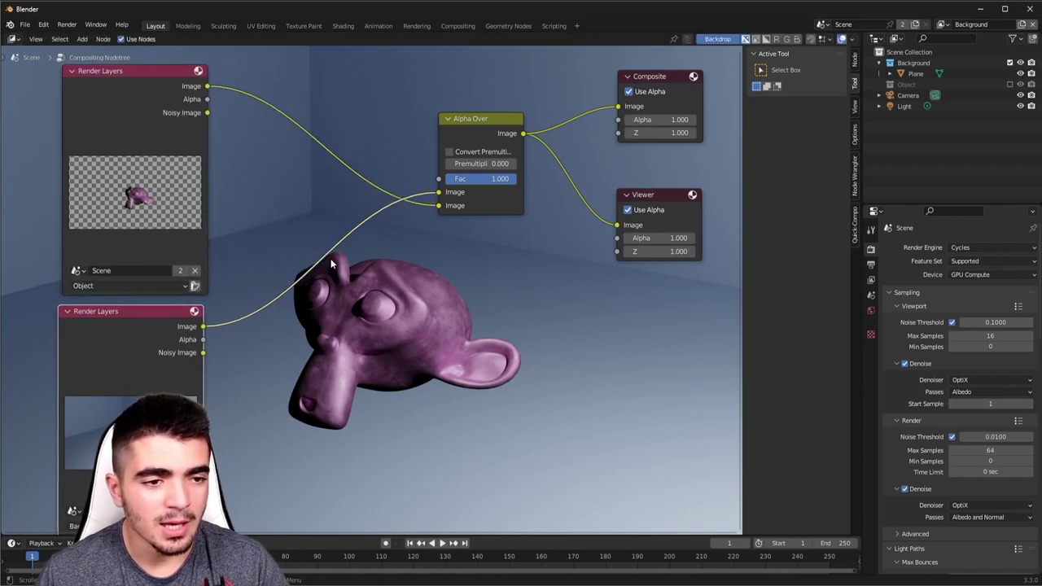
{"action": "middle_click_drag", "start_coordinate": [330, 258], "coordinate": [245, 241]}
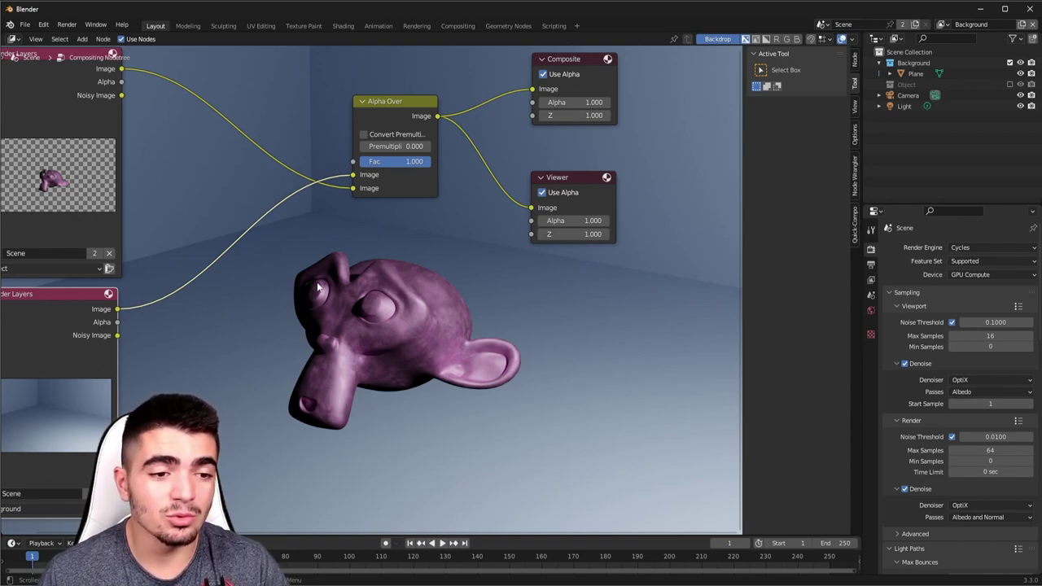
{"action": "scroll", "coordinate": [239, 368], "scroll_direction": "down", "scroll_amount": 1}
{"action": "middle_click_drag", "start_coordinate": [255, 344], "coordinate": [278, 316]}
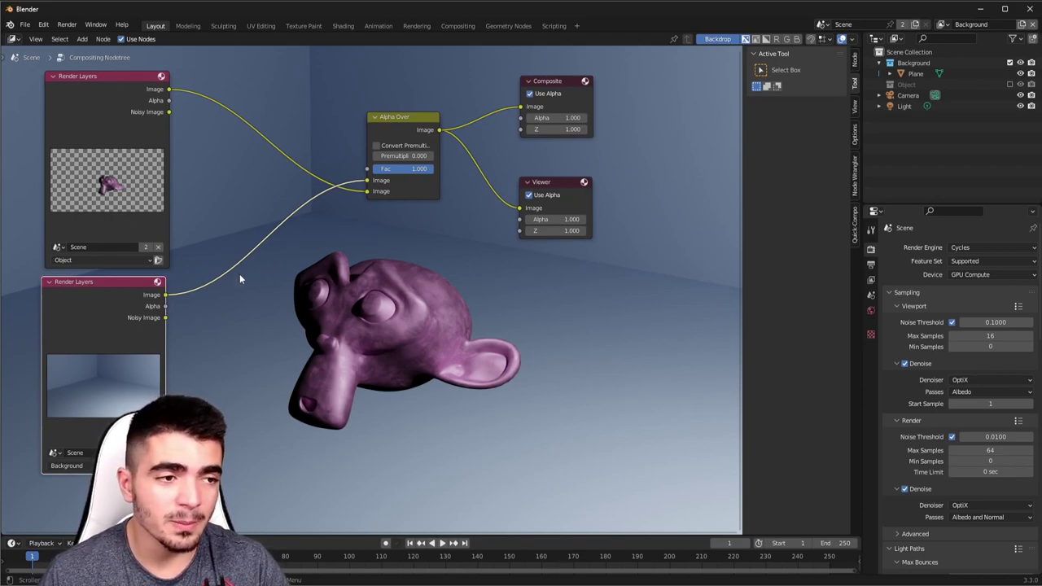
{"action": "left_click", "coordinate": [126, 181]}
{"action": "left_click", "coordinate": [118, 376]}
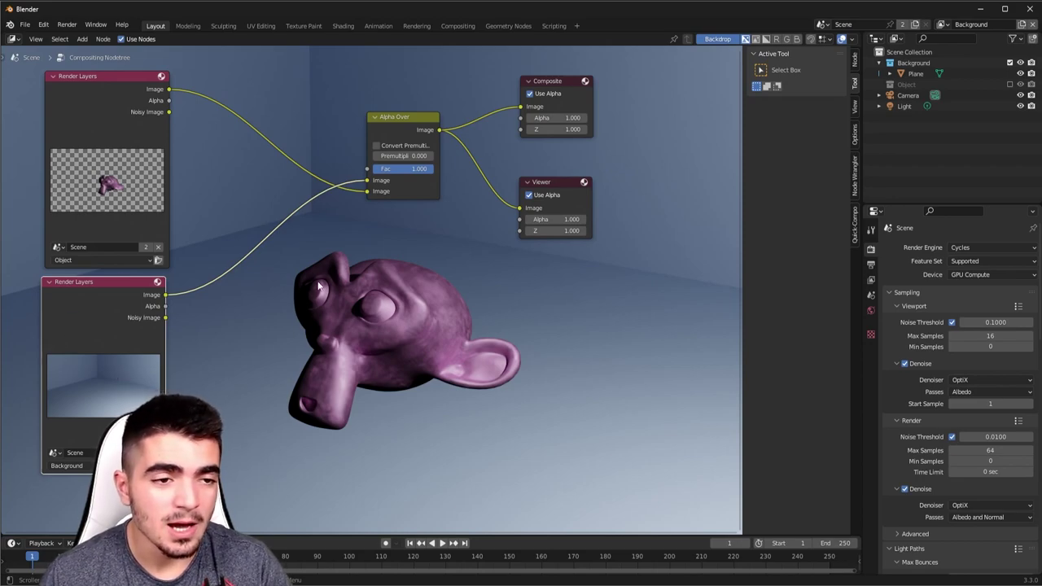
{"action": "key", "text": "Home"}
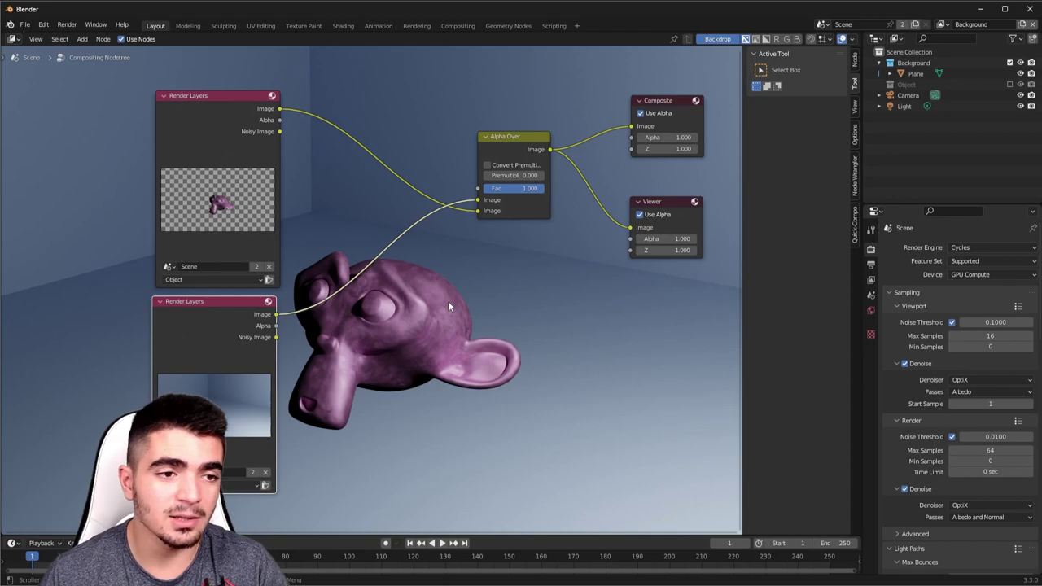
{"action": "mouse_move", "coordinate": [185, 88]}
{"action": "left_mouse_down"}
{"action": "mouse_move", "coordinate": [132, 85]}
{"action": "mouse_move", "coordinate": [154, 73]}
{"action": "left_mouse_up"}
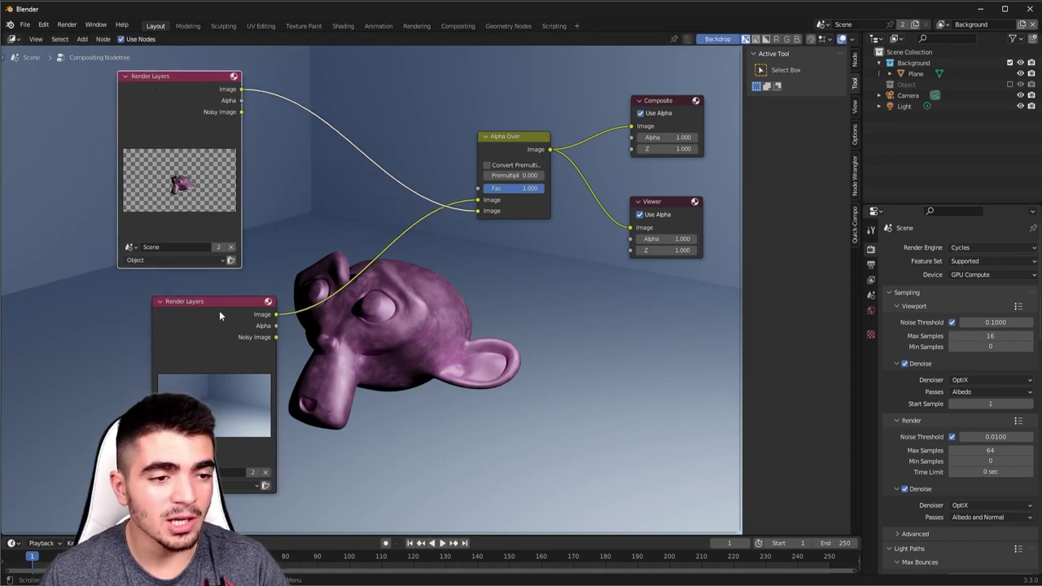
{"action": "left_click_drag", "start_coordinate": [220, 310], "coordinate": [191, 313]}
Step: Insert a Bright/Contrast node on the Object render layer's link to Alpha Over
{"action": "scroll", "coordinate": [308, 204], "scroll_direction": "up", "scroll_amount": 2}
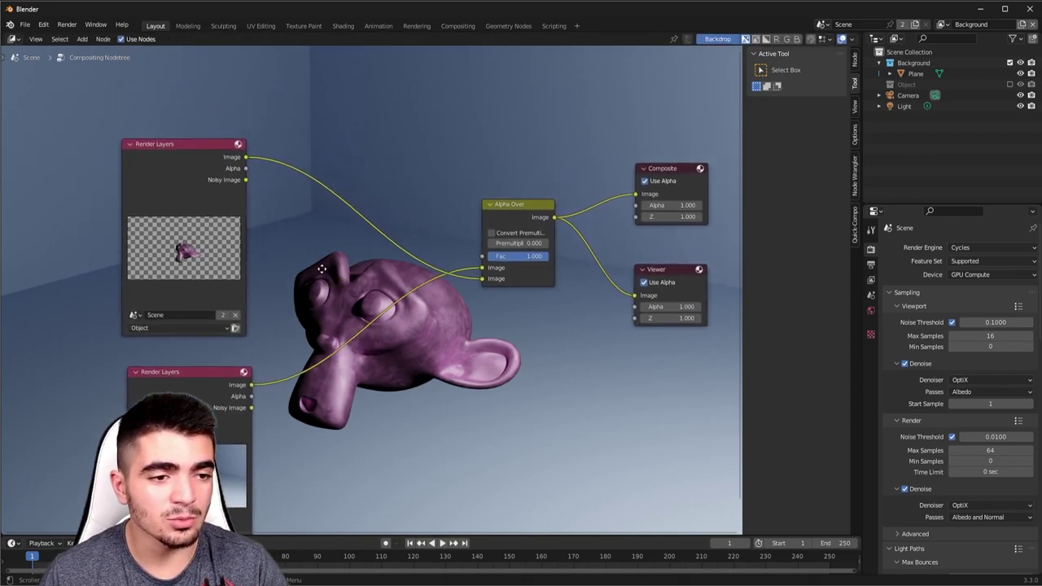
{"action": "key", "text": "shift+a"}
{"action": "type", "text": "cor"}
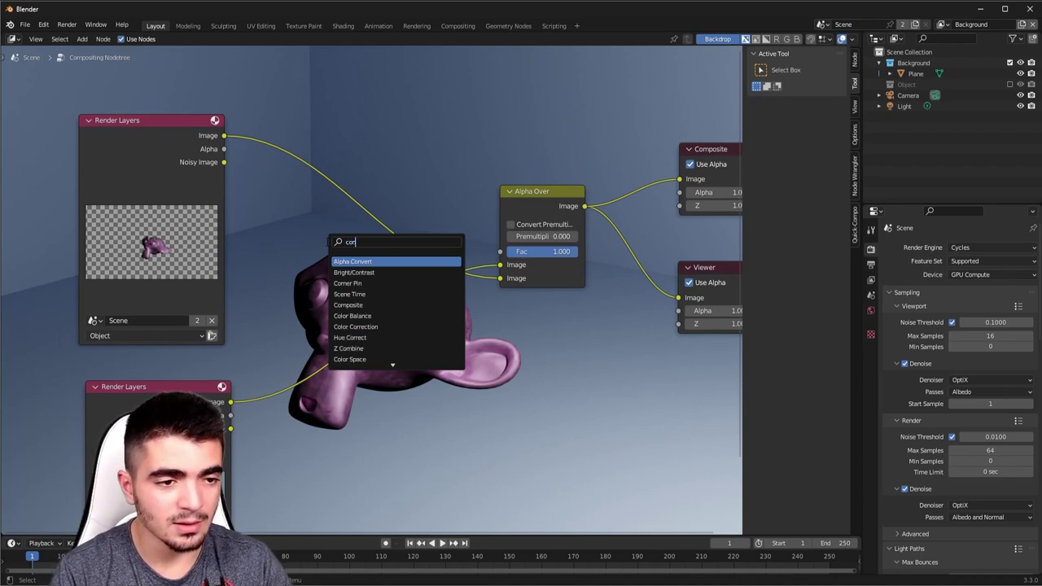
{"action": "key", "text": "Down"}
{"action": "key", "text": "Return"}
{"action": "left_click", "coordinate": [382, 187]}
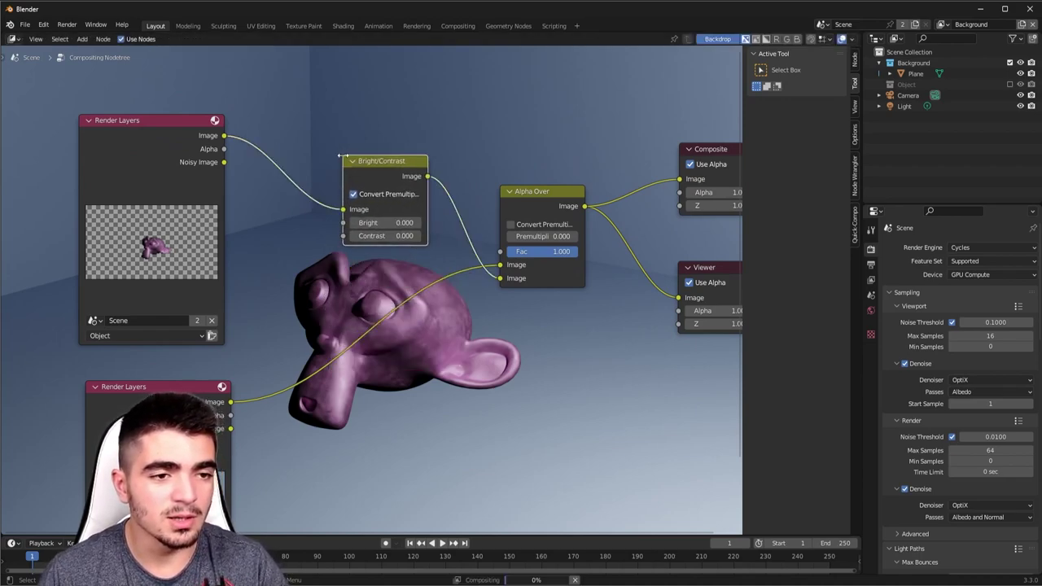
Step: Select all compositor nodes and scale them closer together
{"action": "mouse_move", "coordinate": [140, 247]}
{"action": "left_mouse_down"}
{"action": "mouse_move", "coordinate": [160, 235]}
{"action": "mouse_move", "coordinate": [149, 245]}
{"action": "left_mouse_up"}
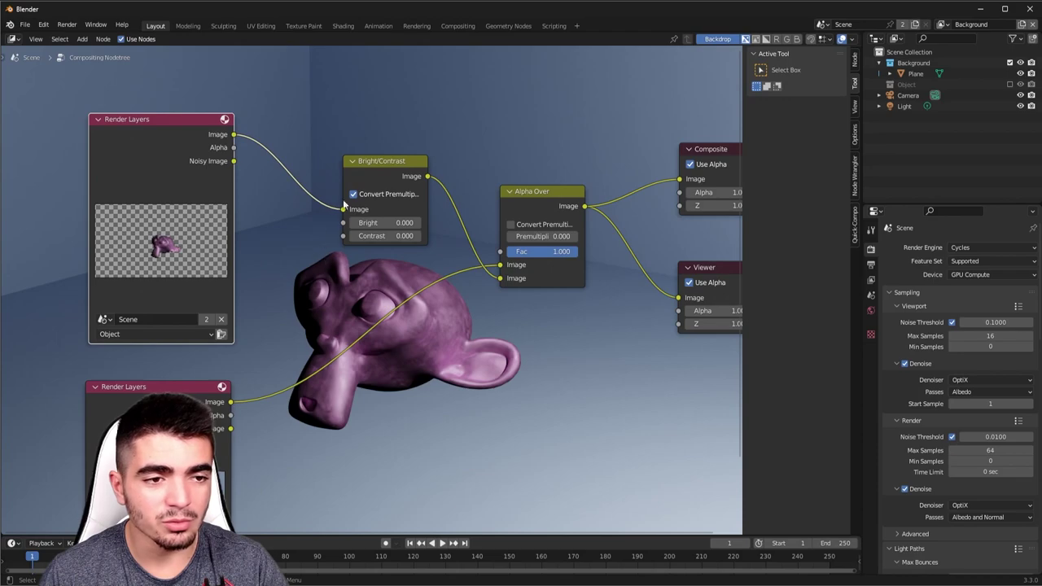
{"action": "scroll", "coordinate": [450, 439], "scroll_direction": "down", "scroll_amount": 1}
{"action": "middle_click_drag", "start_coordinate": [449, 439], "coordinate": [386, 368]}
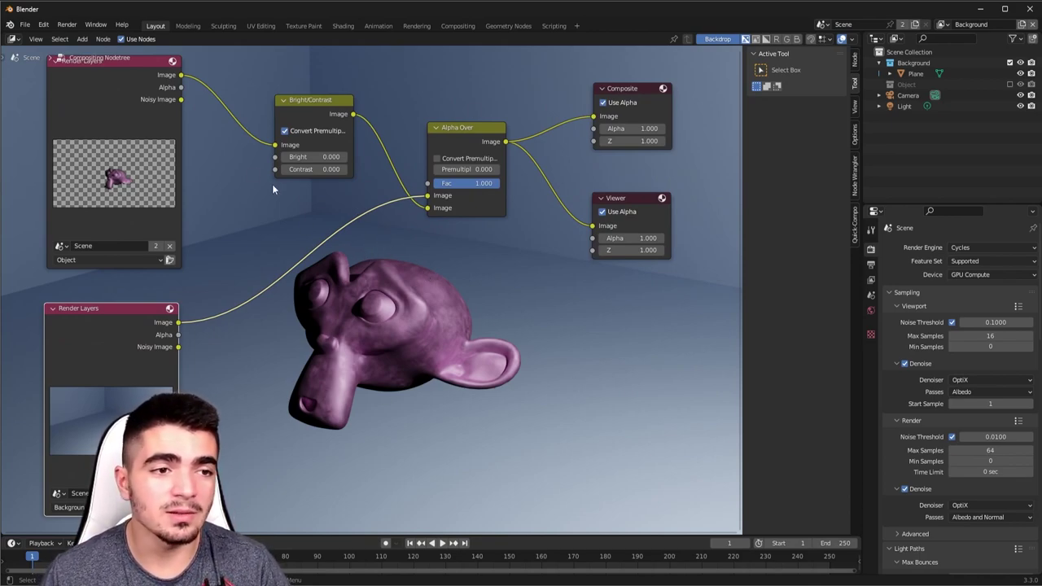
{"action": "mouse_move", "coordinate": [34, 71]}
{"action": "left_mouse_down"}
{"action": "mouse_move", "coordinate": [707, 351]}
{"action": "mouse_move", "coordinate": [700, 433]}
{"action": "left_mouse_up"}
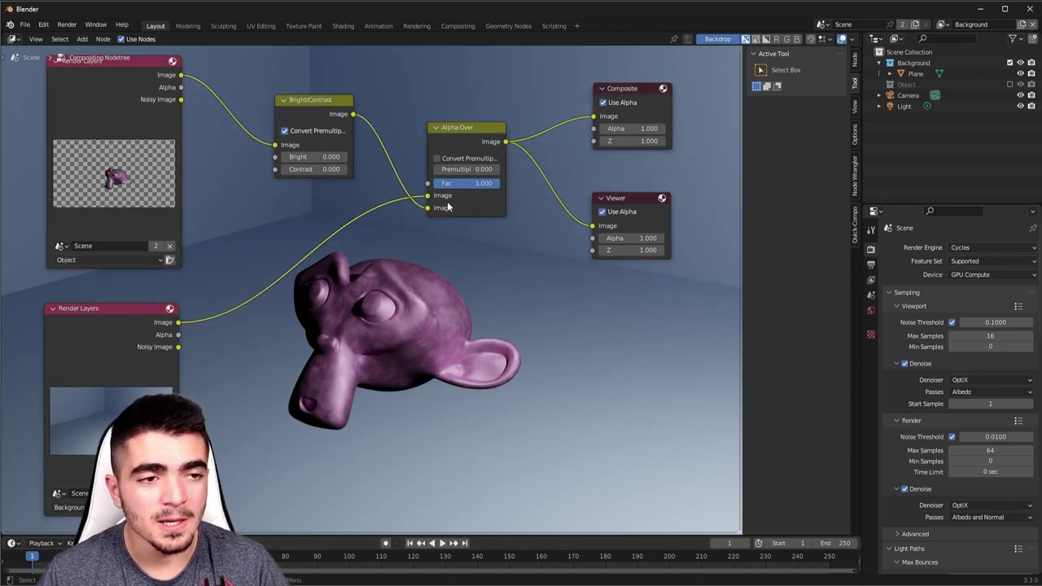
{"action": "key", "text": "s"}
{"action": "left_click", "coordinate": [431, 372]}
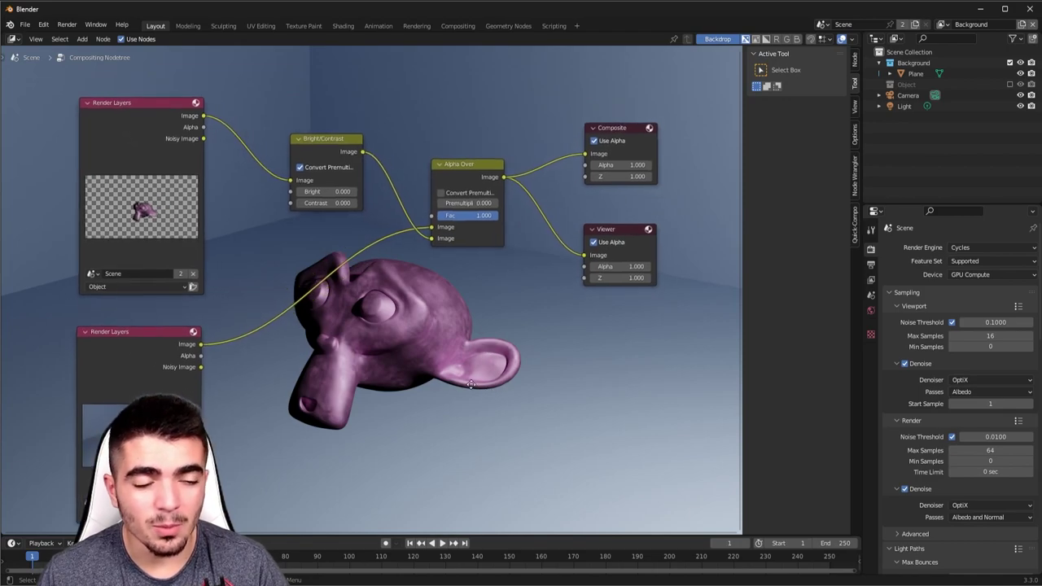
{"action": "middle_click_drag", "start_coordinate": [431, 372], "coordinate": [344, 353]}
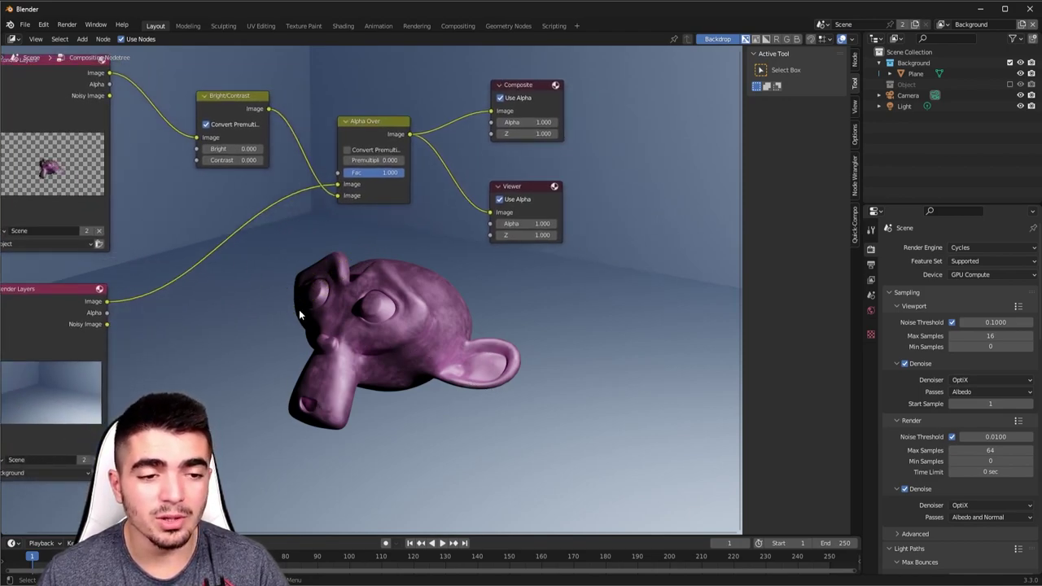
Step: Delete the Bright/Contrast node and reconnect the Object layer to Alpha Over's second Image input
{"action": "key", "text": "Home"}
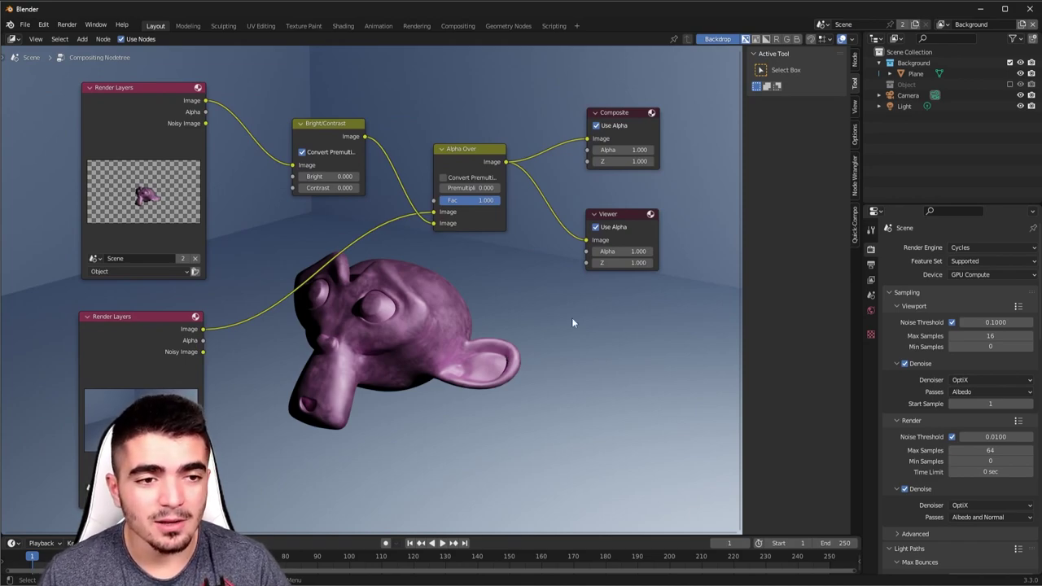
{"action": "scroll", "coordinate": [571, 317], "scroll_direction": "up", "scroll_amount": 1}
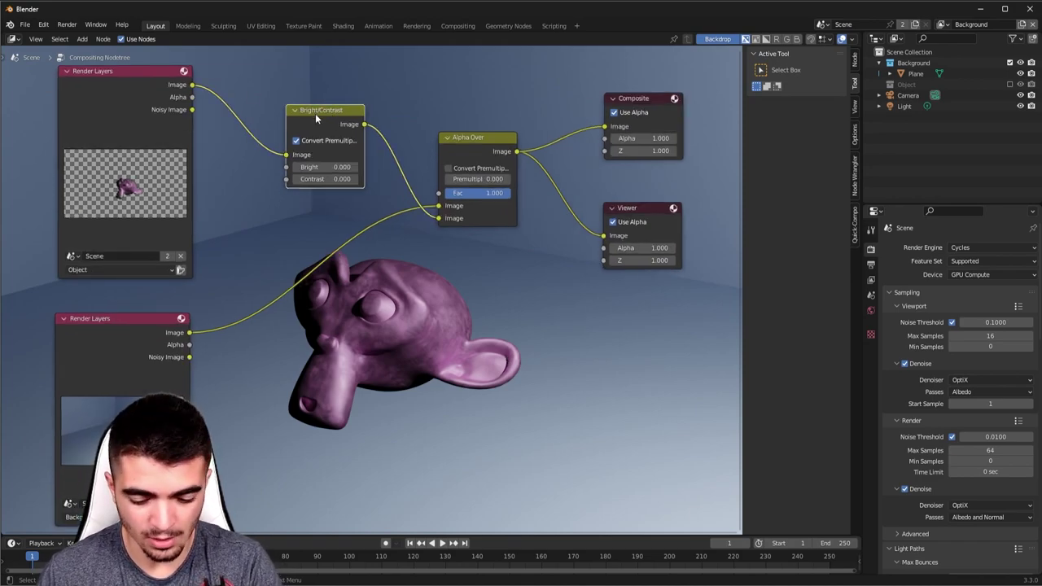
{"action": "key", "text": "ctrl+x"}
{"action": "mouse_move", "coordinate": [440, 218]}
{"action": "left_mouse_down"}
{"action": "mouse_move", "coordinate": [455, 236]}
{"action": "mouse_move", "coordinate": [440, 219]}
{"action": "left_mouse_up"}
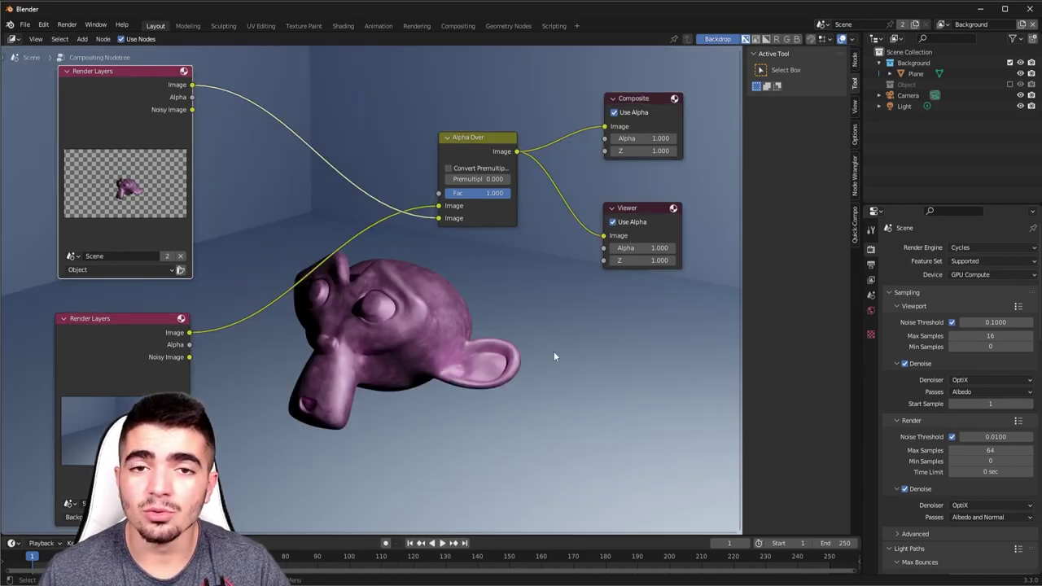
Step: Change the area to a 3D Viewport looking through the scene camera
{"action": "left_click", "coordinate": [14, 39]}
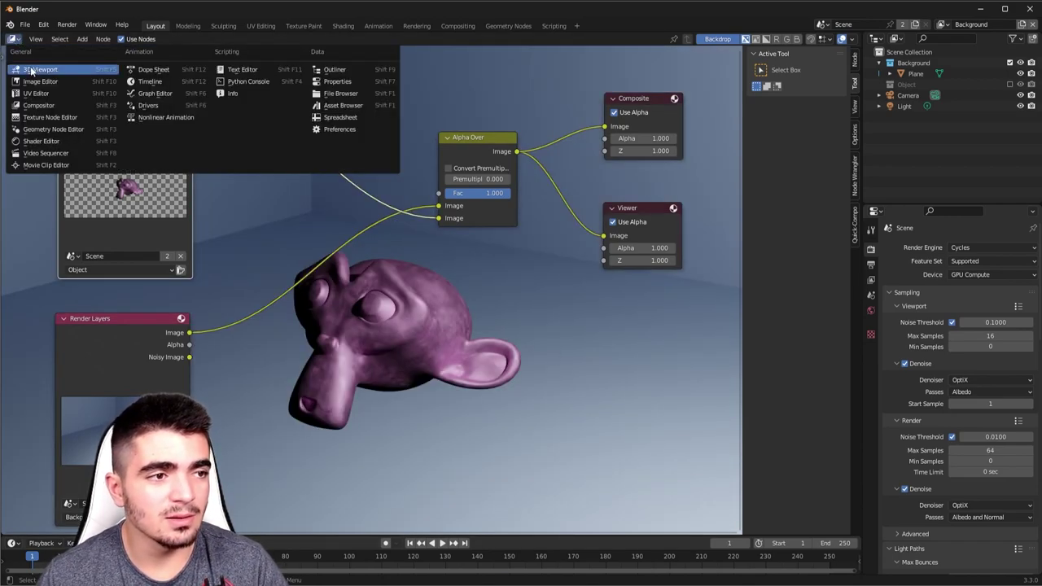
{"action": "left_click", "coordinate": [31, 71]}
{"action": "key", "text": "KP_0"}
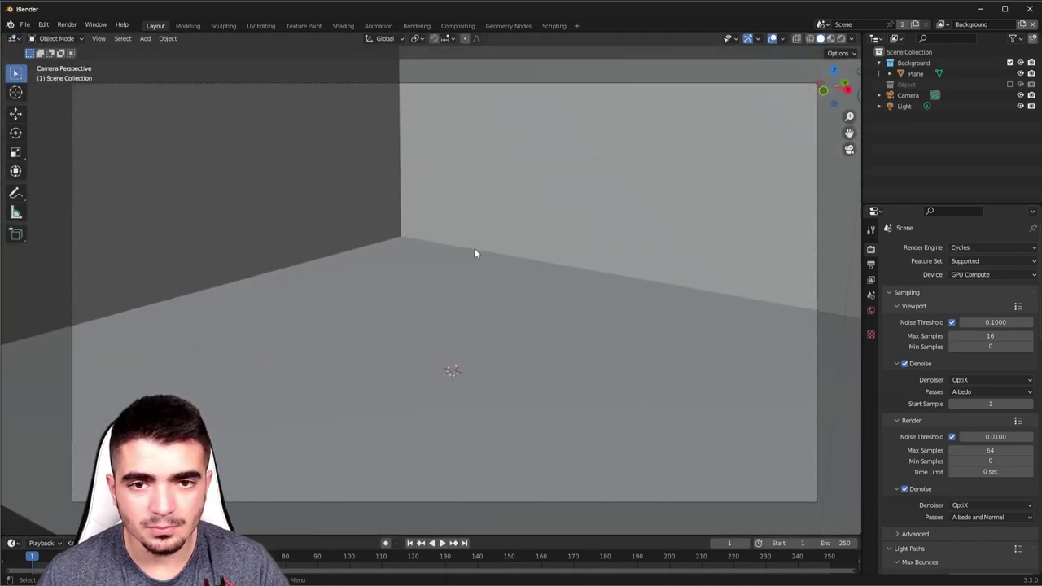
Step: Switch to the Object view layer and enable the Background collection in it
{"action": "left_click", "coordinate": [940, 25]}
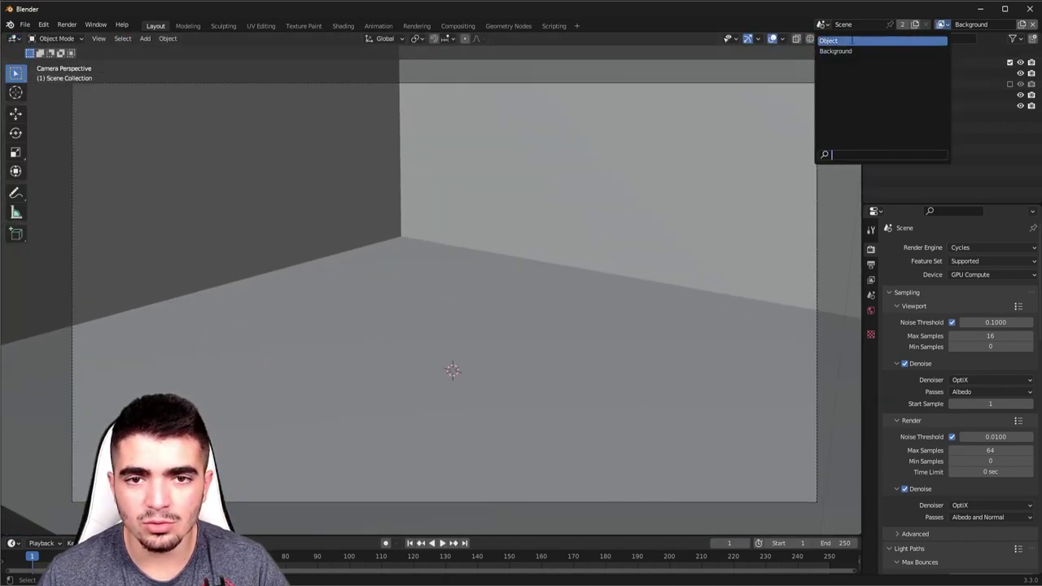
{"action": "left_click", "coordinate": [843, 40]}
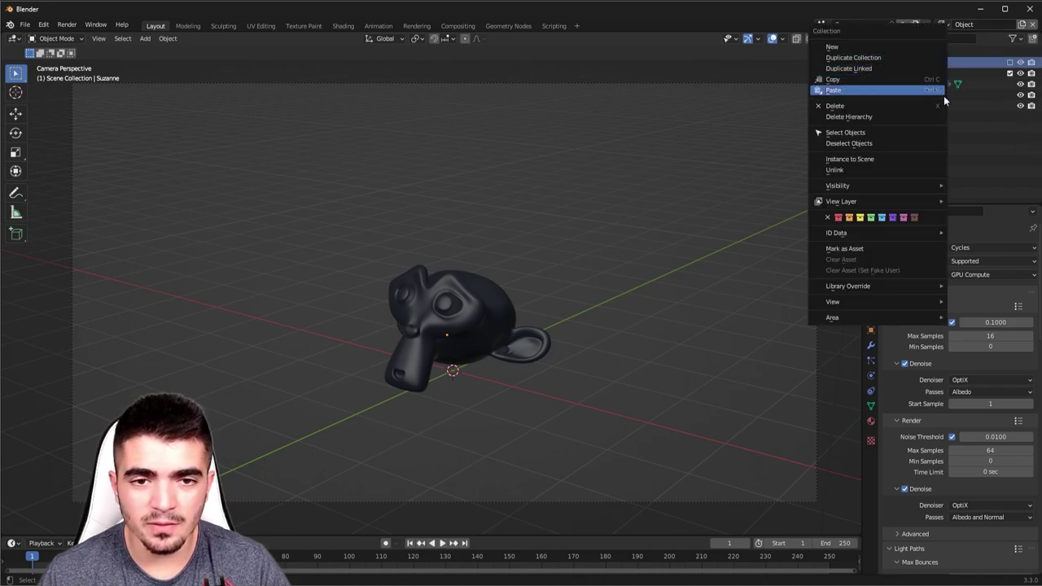
{"action": "mouse_move", "coordinate": [841, 201]}
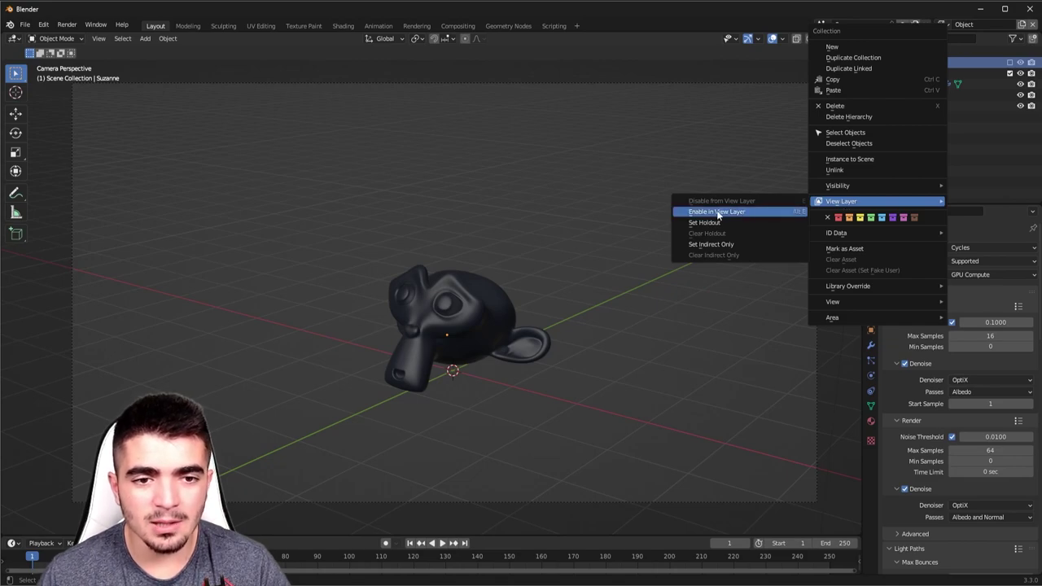
{"action": "left_click", "coordinate": [744, 213]}
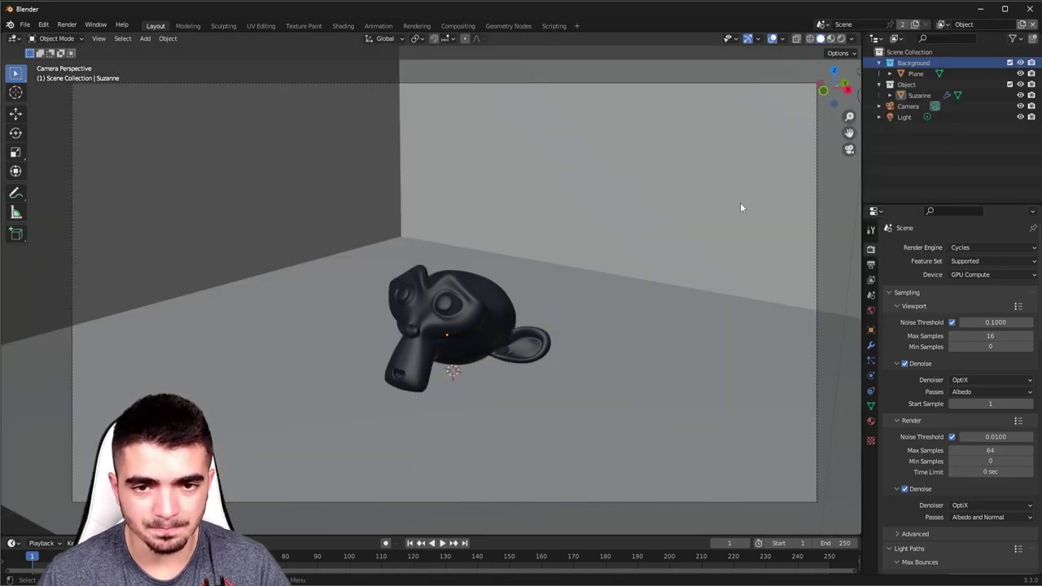
Step: Preview in Rendered shading and set the Background collection as a holdout
{"action": "key", "text": "z"}
{"action": "left_click", "coordinate": [913, 65]}
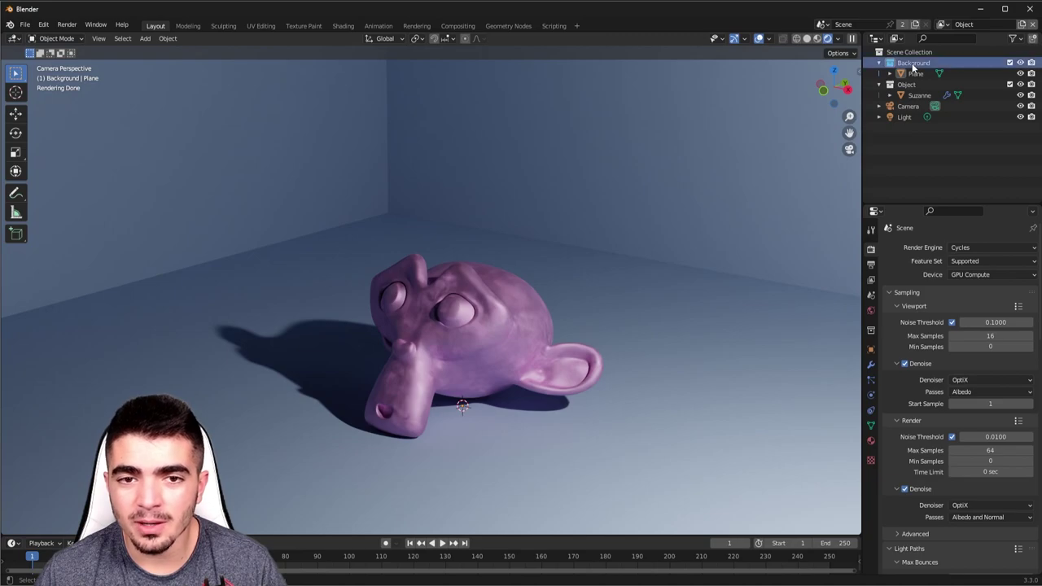
{"action": "right_click", "coordinate": [914, 65]}
{"action": "mouse_move", "coordinate": [836, 201]}
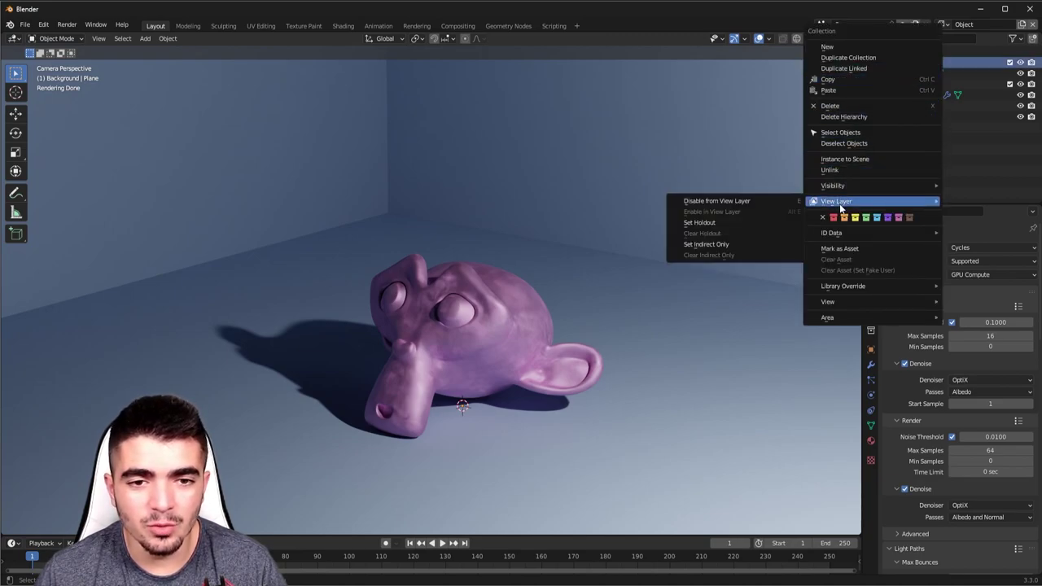
{"action": "left_click", "coordinate": [727, 222]}
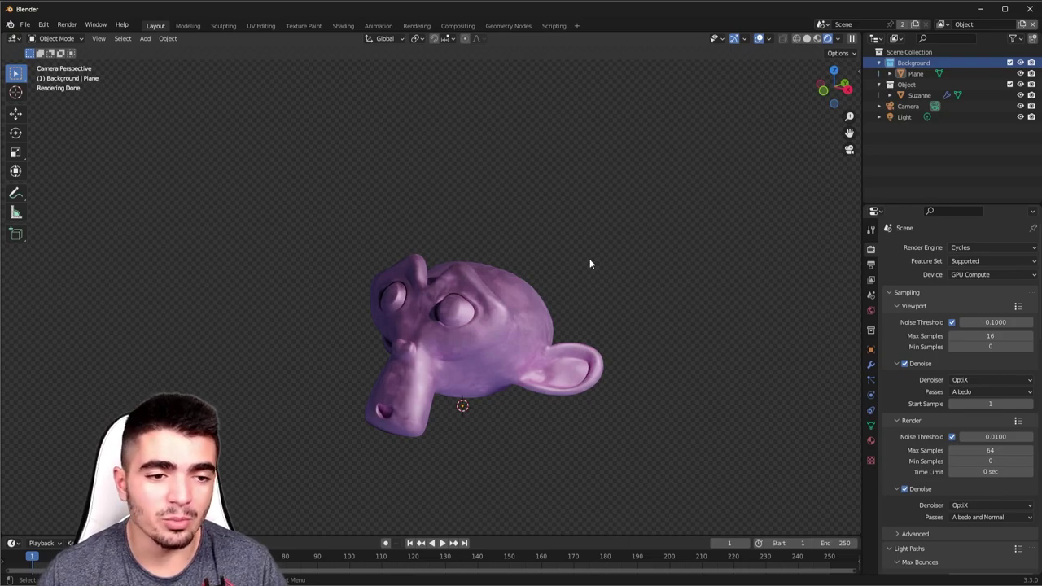
Step: Toggle the Background collection's view-layer checkbox off and on, then switch to the Background view layer
{"action": "scroll", "coordinate": [508, 423], "scroll_direction": "up", "scroll_amount": 2}
{"action": "scroll", "coordinate": [464, 297], "scroll_direction": "up", "scroll_amount": 2}
{"action": "scroll", "coordinate": [461, 386], "scroll_direction": "up", "scroll_amount": 3}
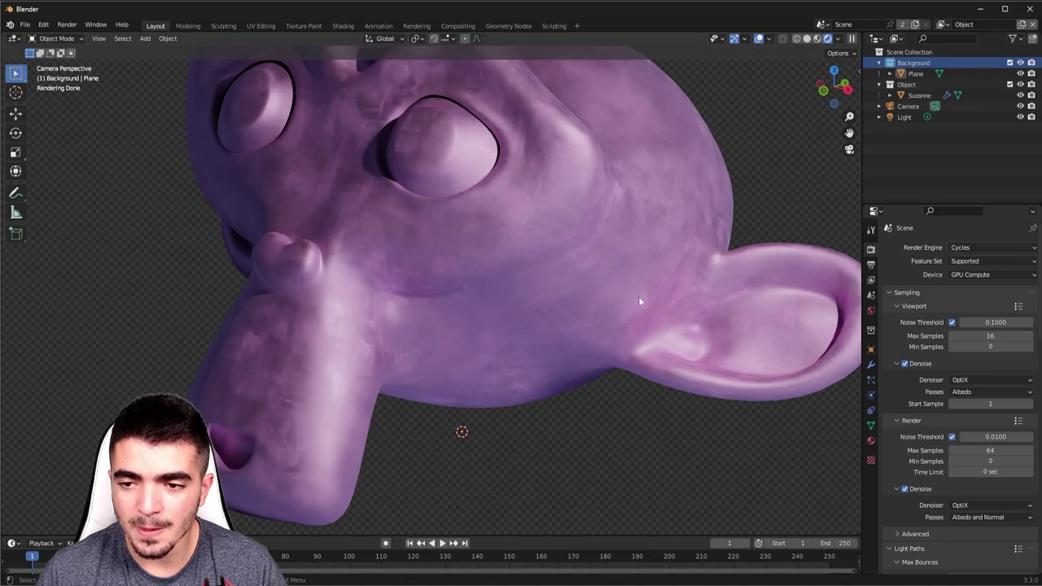
{"action": "scroll", "coordinate": [491, 352], "scroll_direction": "down", "scroll_amount": 1}
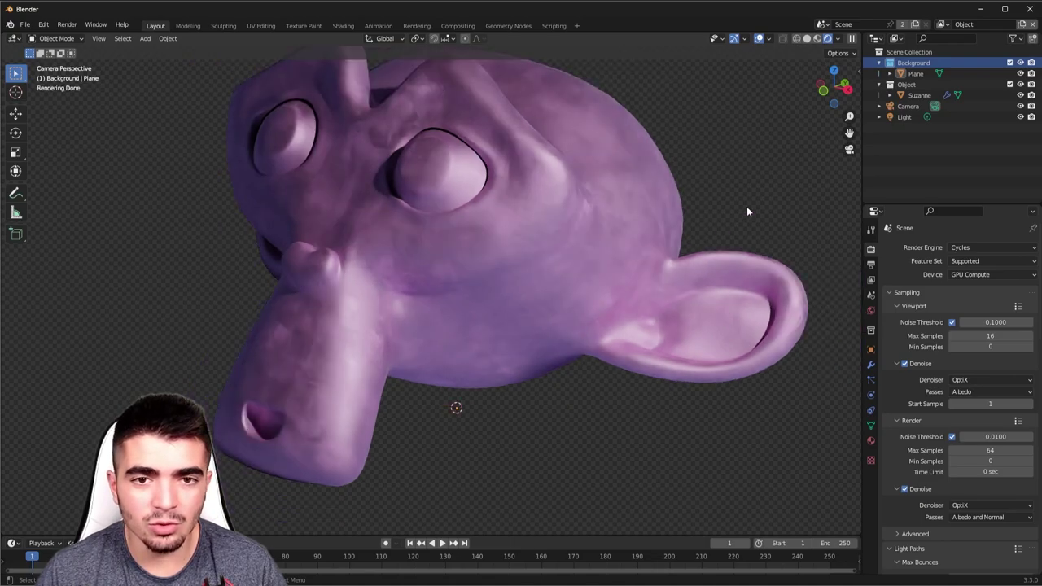
{"action": "left_click", "coordinate": [1010, 62]}
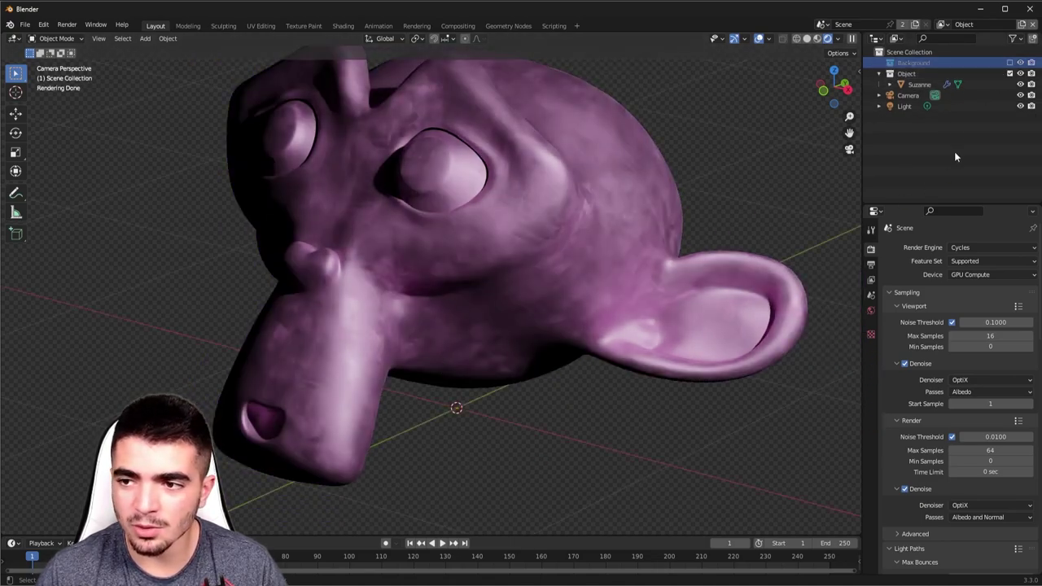
{"action": "left_click", "coordinate": [1009, 63]}
{"action": "scroll", "coordinate": [482, 193], "scroll_direction": "down", "scroll_amount": 3}
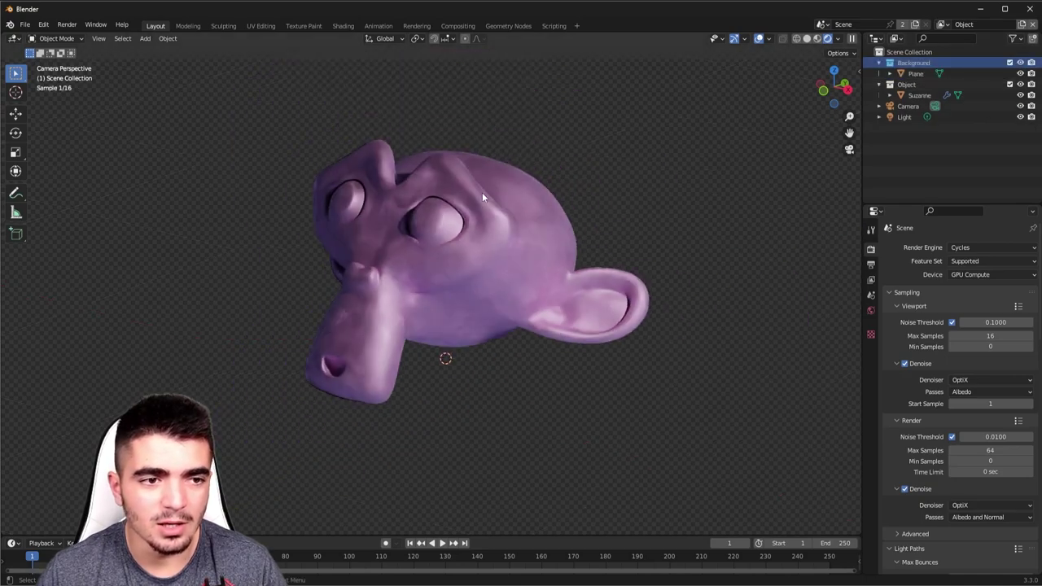
{"action": "scroll", "coordinate": [545, 262], "scroll_direction": "down", "scroll_amount": 3}
{"action": "mouse_move", "coordinate": [555, 235]}
{"action": "middle_mouse_down", "text": "shift"}
{"action": "mouse_move", "coordinate": [547, 306]}
{"action": "mouse_move", "coordinate": [551, 275]}
{"action": "middle_mouse_up", "text": "shift"}
{"action": "scroll", "coordinate": [548, 306], "scroll_direction": "up", "scroll_amount": 2}
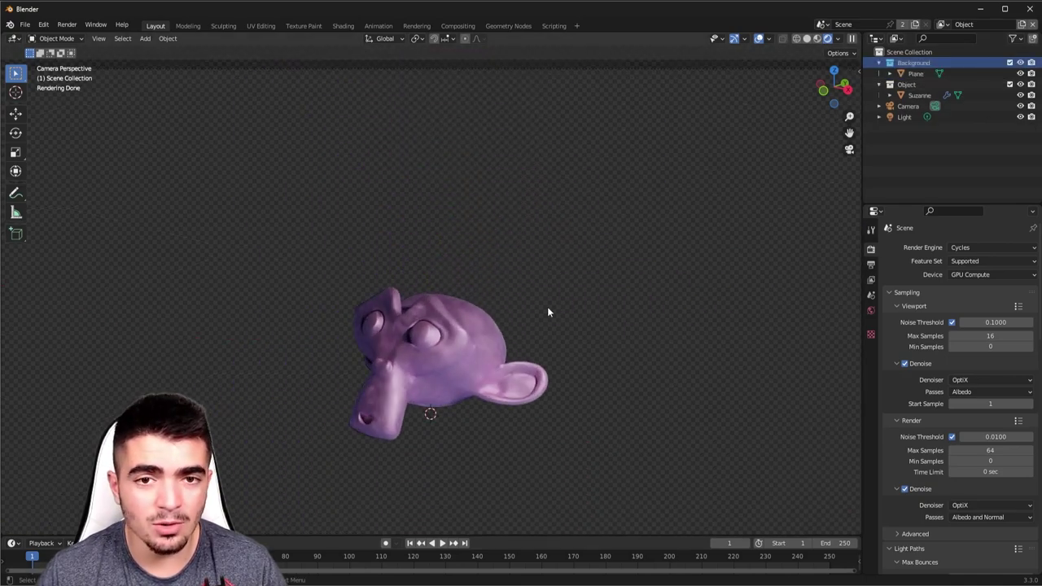
{"action": "left_click", "coordinate": [942, 25]}
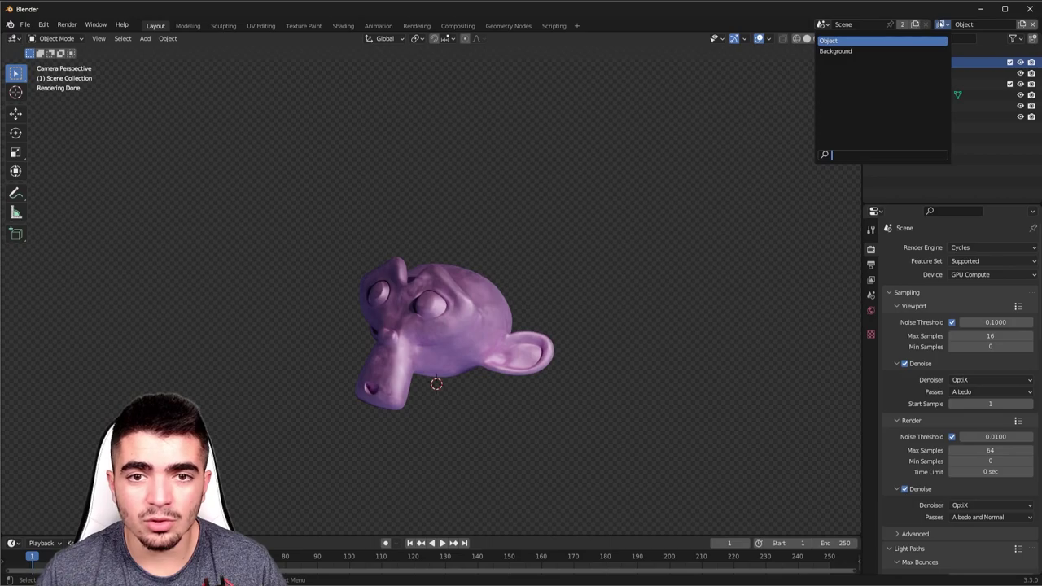
{"action": "left_click", "coordinate": [836, 50]}
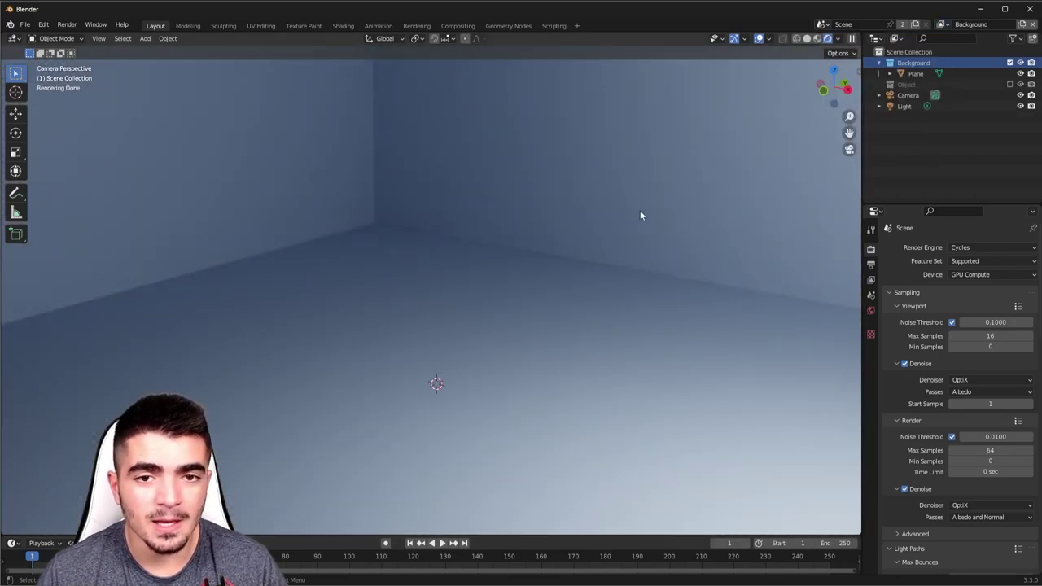
Step: Enable the Object collection in the Background view layer and set it as a holdout
{"action": "right_click", "coordinate": [908, 84]}
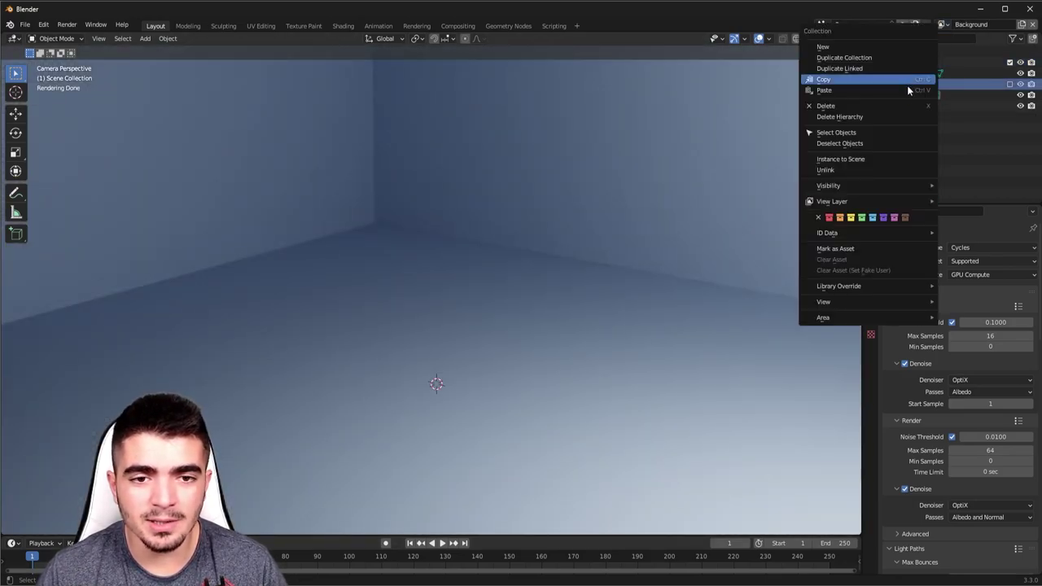
{"action": "mouse_move", "coordinate": [832, 201]}
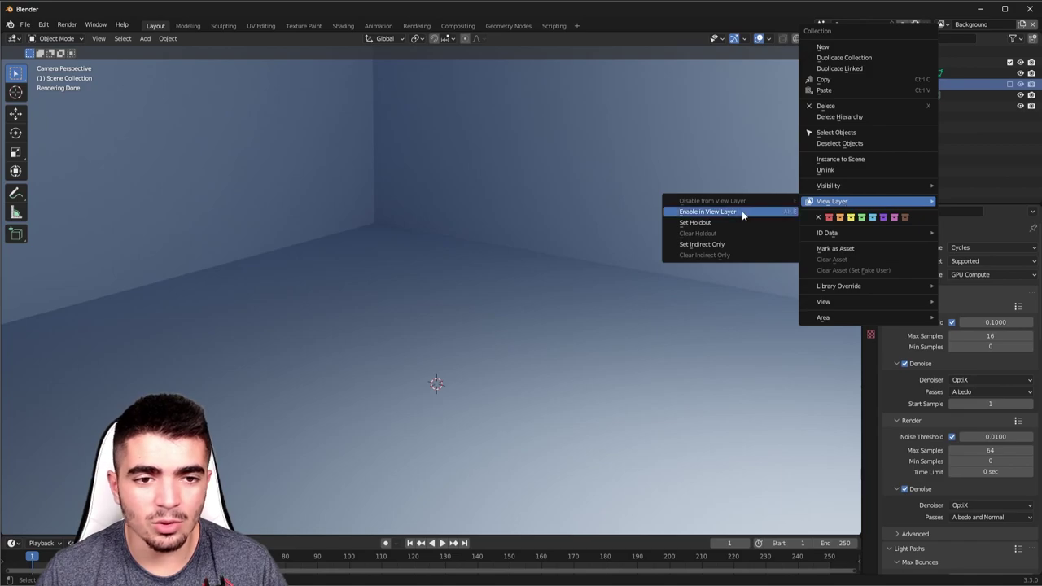
{"action": "left_click", "coordinate": [741, 210]}
{"action": "right_click", "coordinate": [909, 86]}
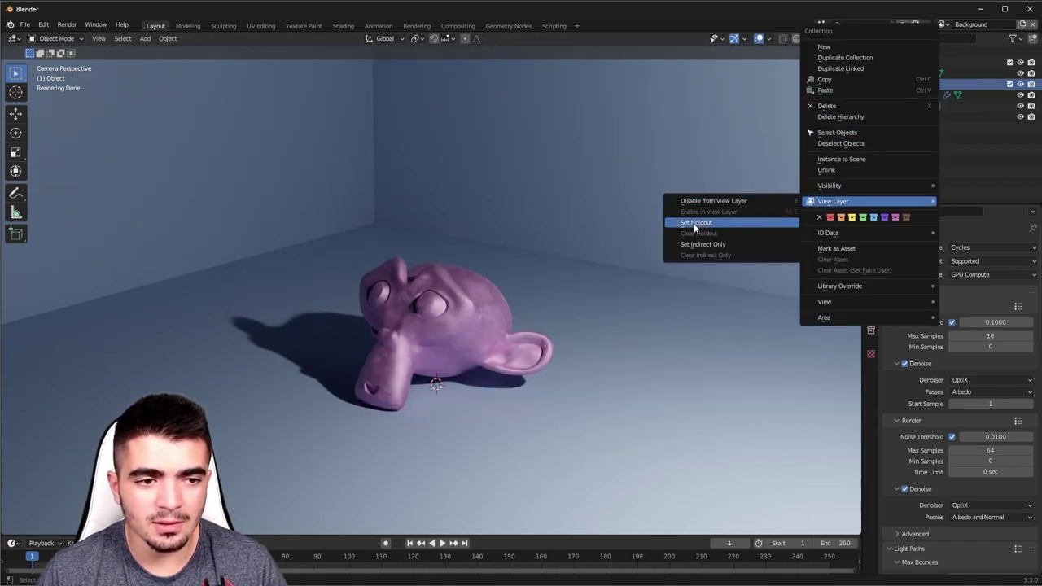
{"action": "left_click", "coordinate": [696, 223]}
Step: Inspect Suzanne's cutout and floor shadow, return to camera view, and select the Background collection
{"action": "middle_click_drag", "start_coordinate": [556, 302], "coordinate": [598, 255], "text": "shift"}
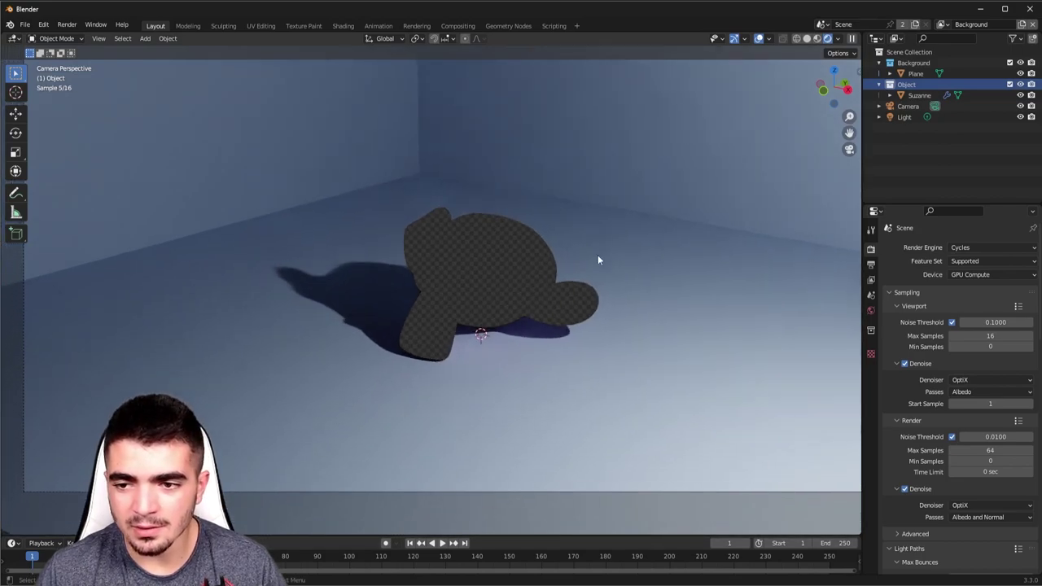
{"action": "scroll", "coordinate": [598, 260], "scroll_direction": "up", "scroll_amount": 2}
{"action": "scroll", "coordinate": [554, 313], "scroll_direction": "up", "scroll_amount": 2}
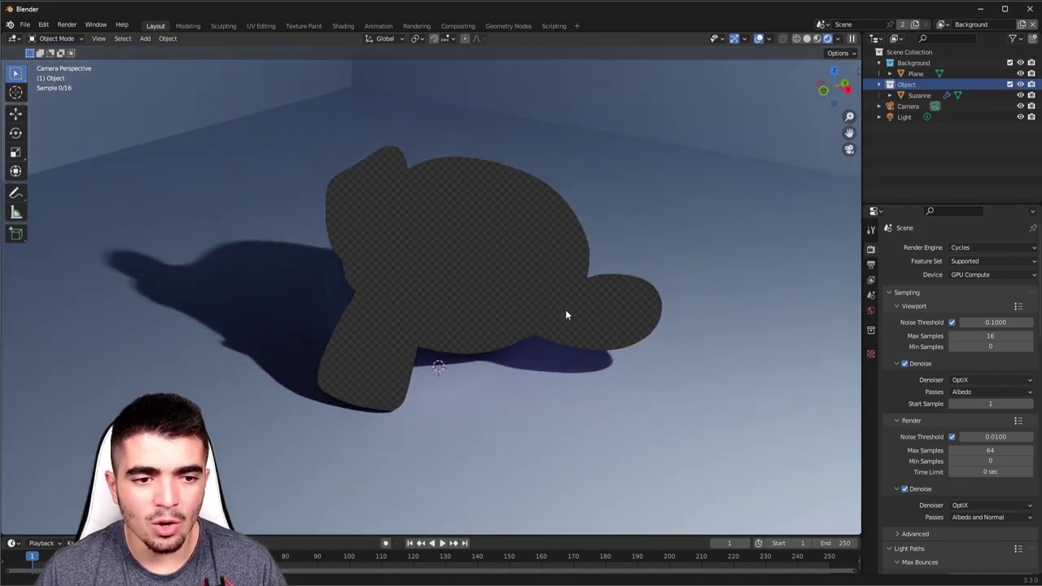
{"action": "scroll", "coordinate": [574, 308], "scroll_direction": "up", "scroll_amount": 2}
{"action": "scroll", "coordinate": [562, 375], "scroll_direction": "up", "scroll_amount": 2}
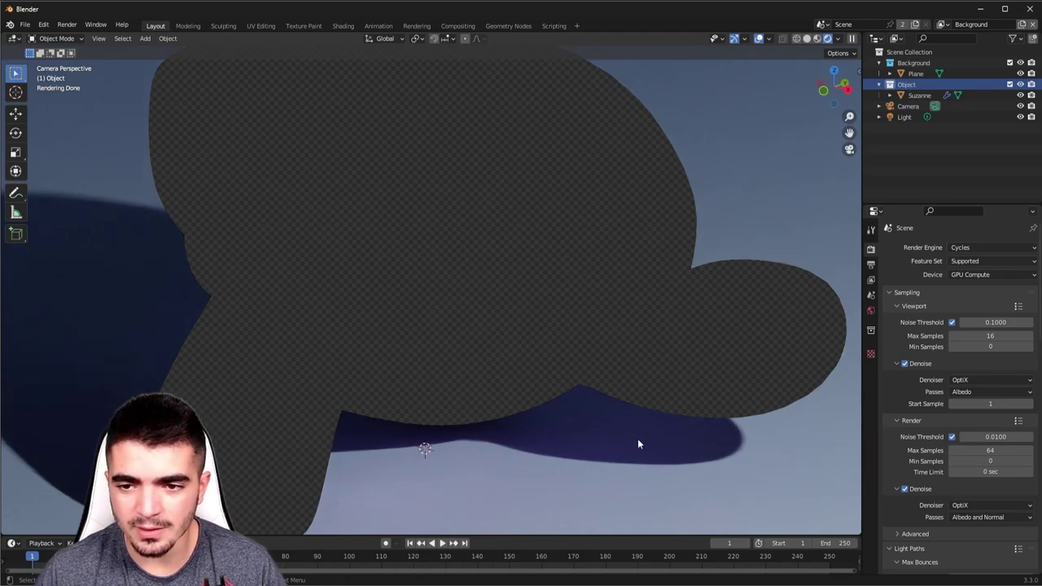
{"action": "scroll", "coordinate": [638, 439], "scroll_direction": "down", "scroll_amount": 4}
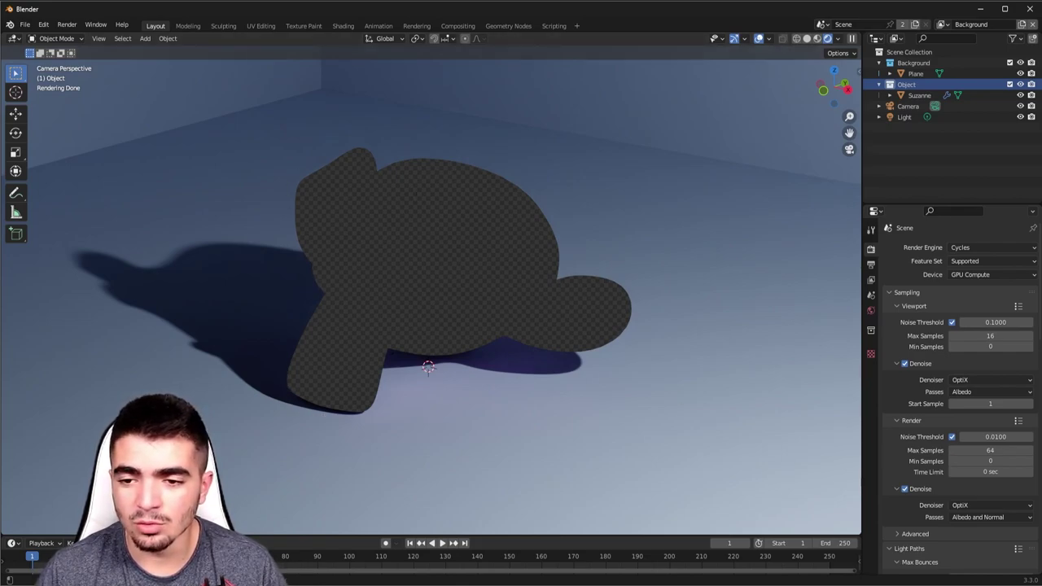
{"action": "mouse_move", "coordinate": [359, 297]}
{"action": "middle_mouse_down"}
{"action": "mouse_move", "coordinate": [377, 303]}
{"action": "mouse_move", "coordinate": [368, 321]}
{"action": "mouse_move", "coordinate": [401, 394]}
{"action": "mouse_move", "coordinate": [594, 339]}
{"action": "mouse_move", "coordinate": [537, 323]}
{"action": "mouse_move", "coordinate": [712, 316]}
{"action": "mouse_move", "coordinate": [401, 349]}
{"action": "middle_mouse_up"}
{"action": "scroll", "coordinate": [561, 328], "scroll_direction": "up", "scroll_amount": 3}
{"action": "key", "text": "KP_0"}
{"action": "scroll", "coordinate": [400, 348], "scroll_direction": "down", "scroll_amount": 4}
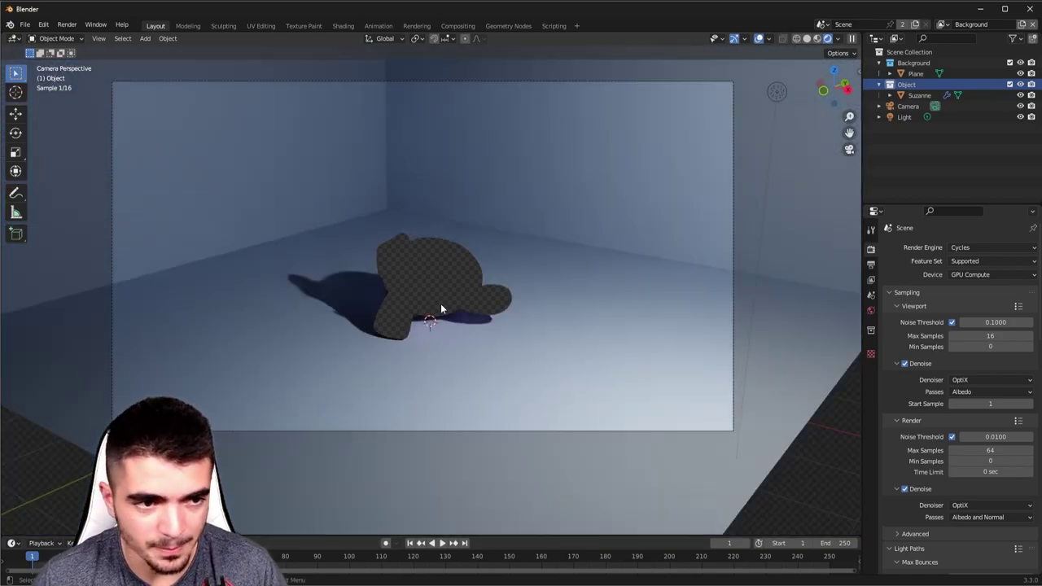
{"action": "scroll", "coordinate": [441, 304], "scroll_direction": "up", "scroll_amount": 2}
{"action": "middle_click_drag", "start_coordinate": [517, 334], "coordinate": [524, 383], "text": "shift"}
{"action": "scroll", "coordinate": [525, 383], "scroll_direction": "up", "scroll_amount": 1}
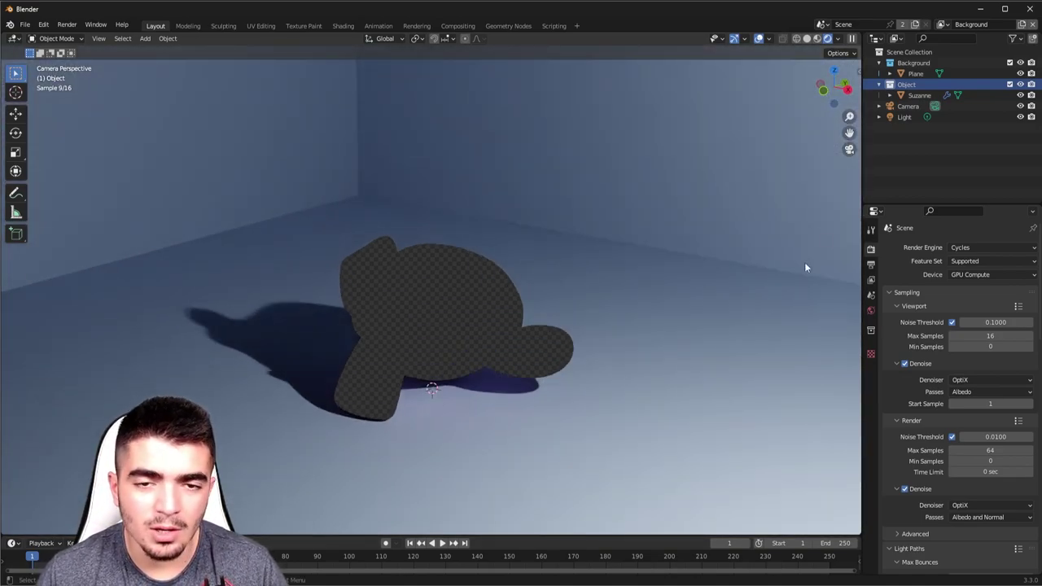
{"action": "left_click", "coordinate": [913, 64]}
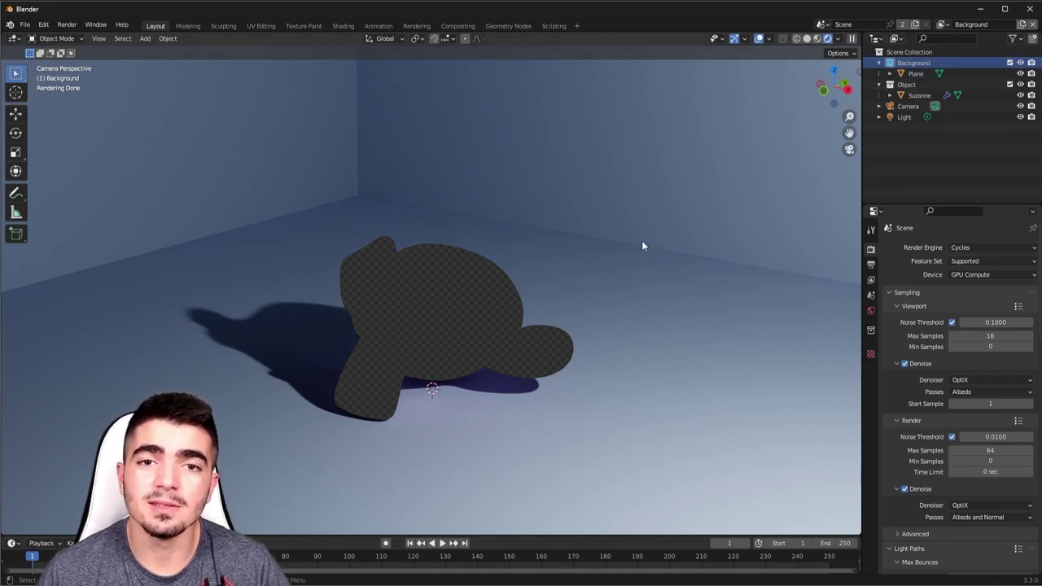
{"action": "key", "text": "F12"}
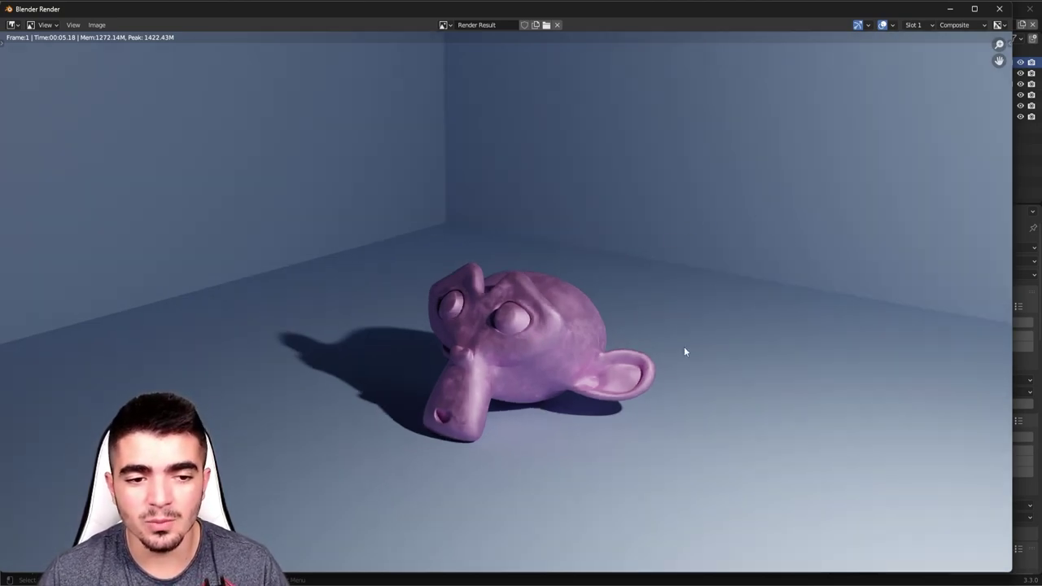
{"action": "middle_click_drag", "start_coordinate": [684, 352], "coordinate": [738, 346]}
{"action": "scroll", "coordinate": [388, 327], "scroll_direction": "up", "scroll_amount": 1}
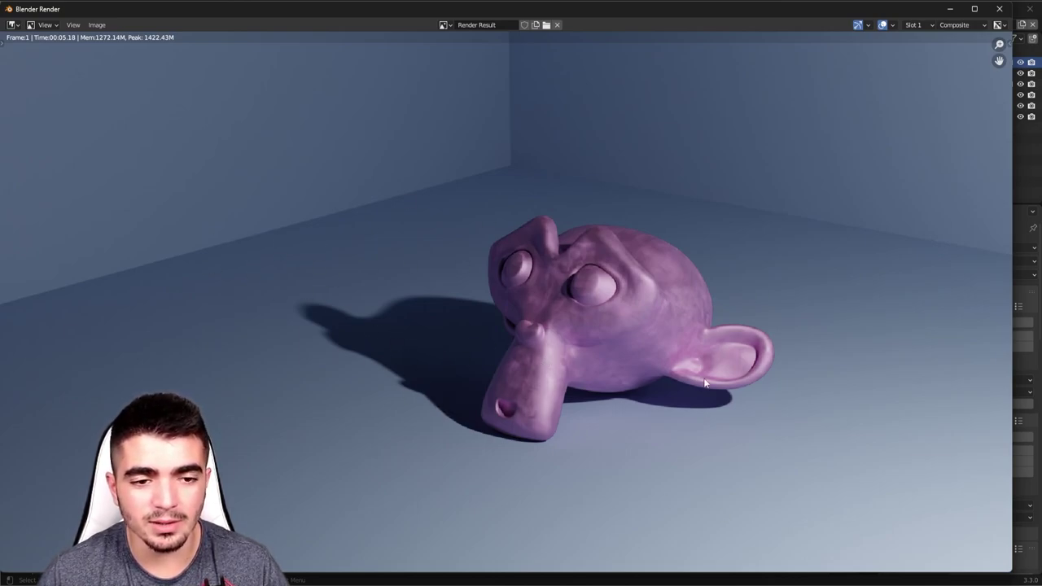
{"action": "scroll", "coordinate": [587, 350], "scroll_direction": "up", "scroll_amount": 1}
{"action": "key", "text": "Home"}
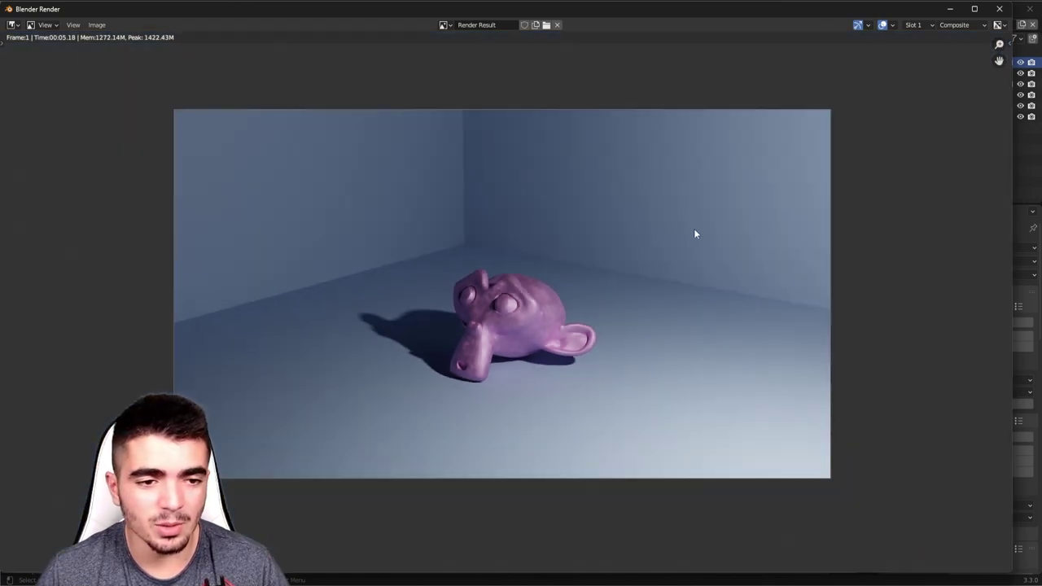
{"action": "scroll", "coordinate": [679, 262], "scroll_direction": "up", "scroll_amount": 1}
{"action": "scroll", "coordinate": [683, 270], "scroll_direction": "up", "scroll_amount": 1}
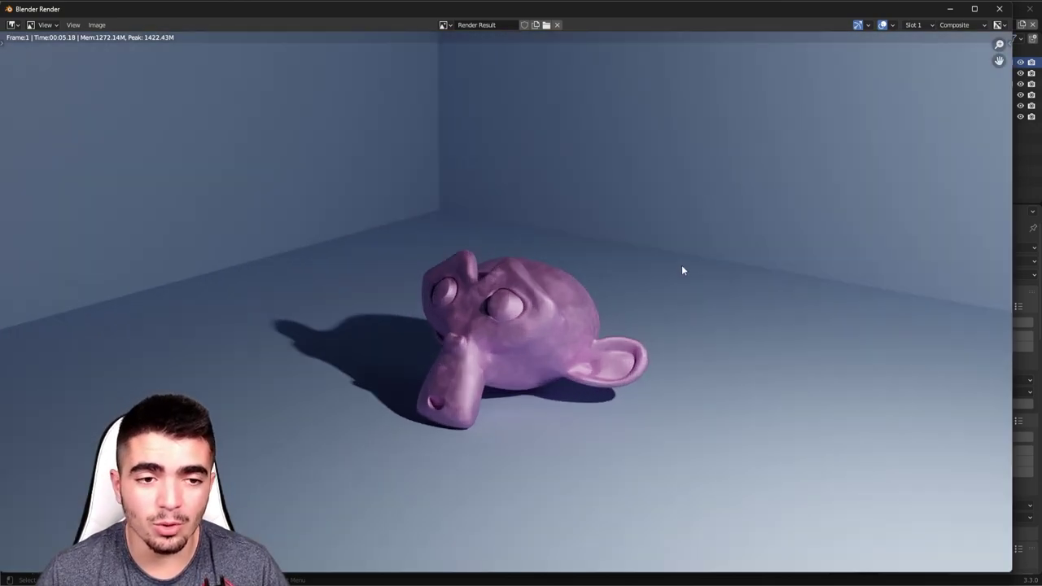
{"action": "middle_click_drag", "start_coordinate": [682, 270], "coordinate": [660, 286]}
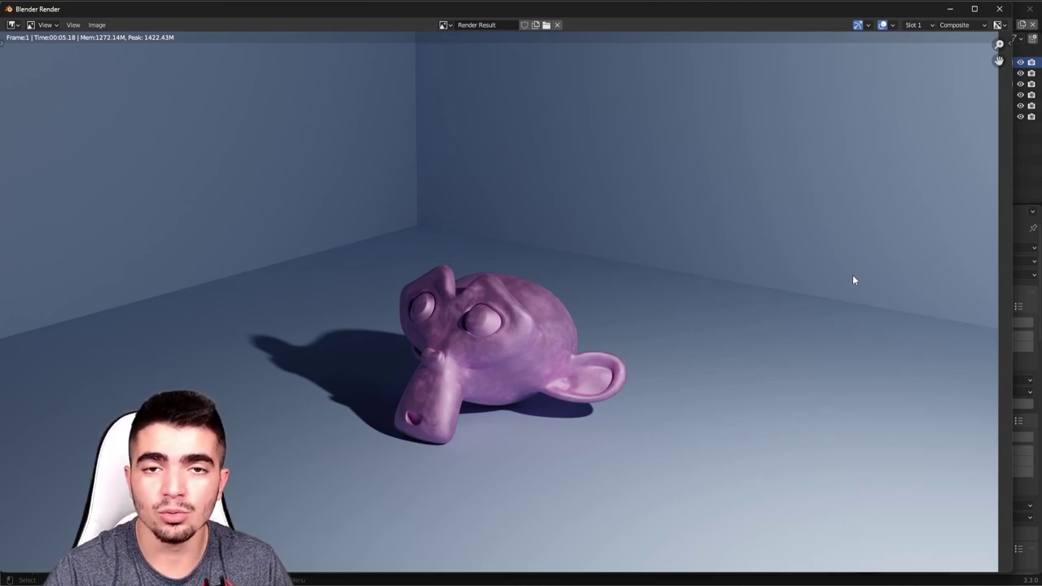
{"action": "scroll", "coordinate": [574, 369], "scroll_direction": "up", "scroll_amount": 2}
{"action": "scroll", "coordinate": [497, 350], "scroll_direction": "up", "scroll_amount": 1}
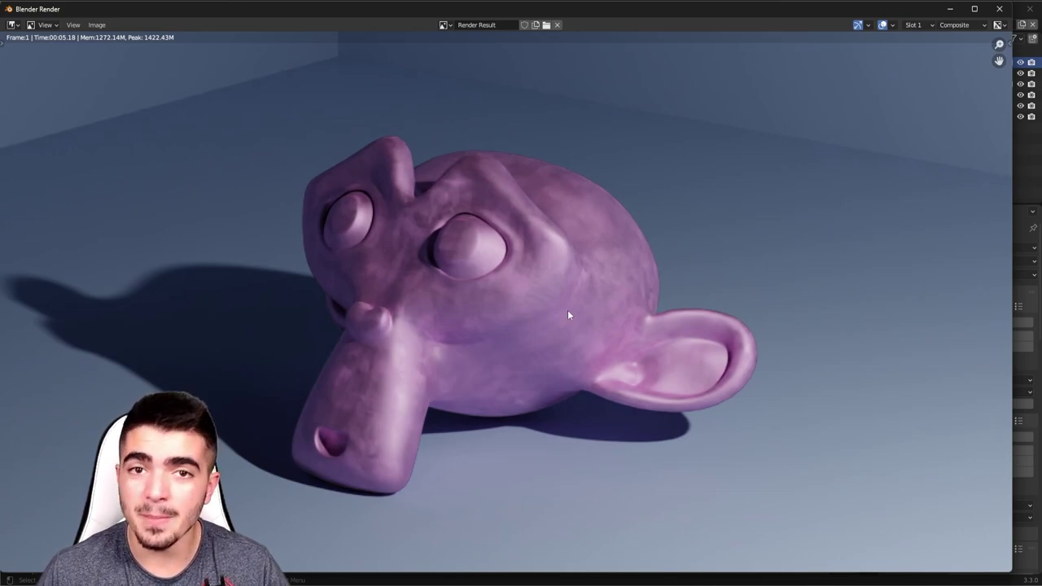
{"action": "scroll", "coordinate": [594, 269], "scroll_direction": "down", "scroll_amount": 1}
{"action": "scroll", "coordinate": [692, 277], "scroll_direction": "down", "scroll_amount": 2}
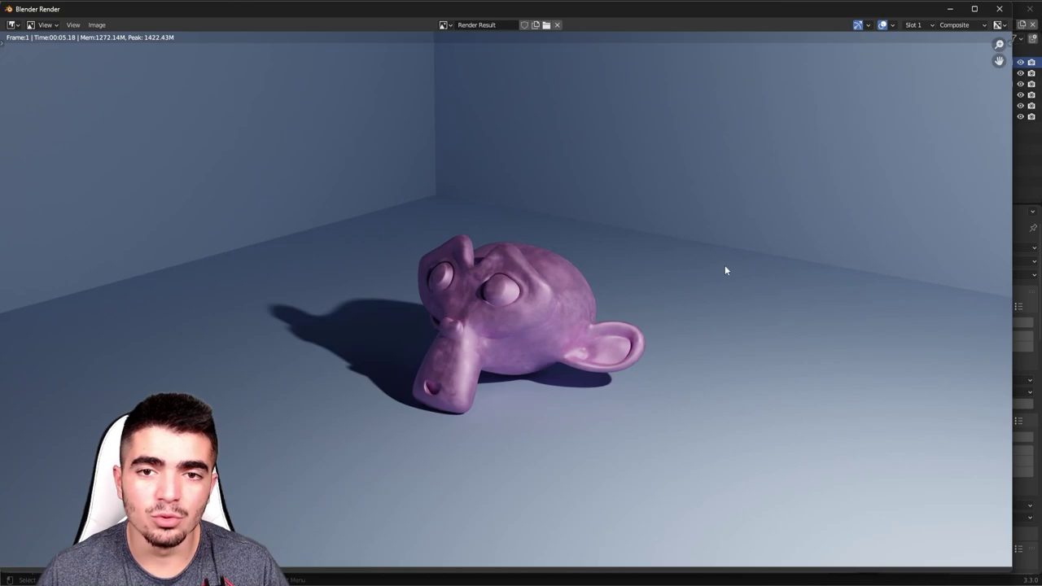
{"action": "scroll", "coordinate": [723, 303], "scroll_direction": "up", "scroll_amount": 1}
{"action": "left_click", "coordinate": [1000, 8]}
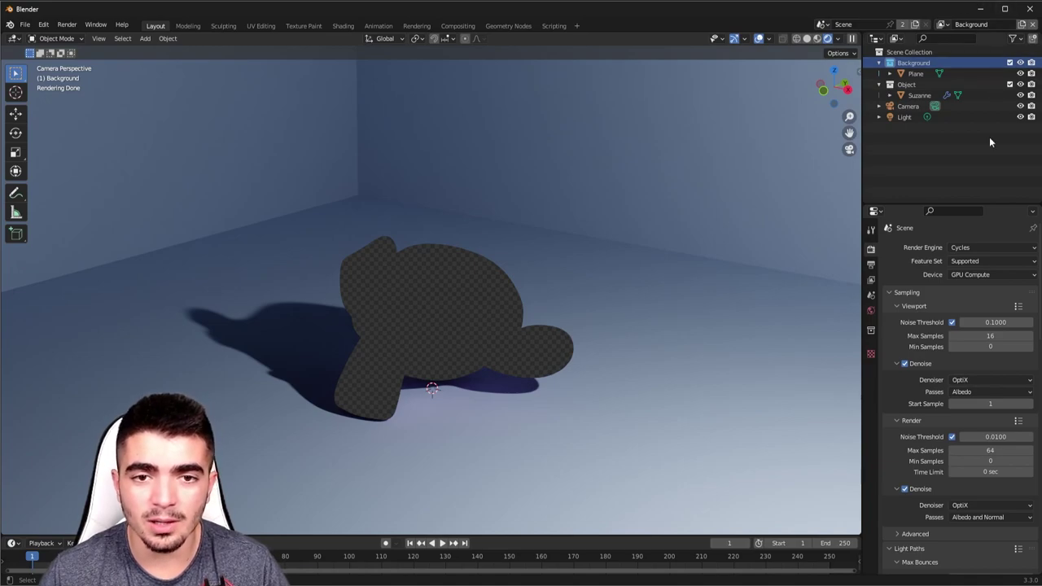
Step: Clear the holdout on the Object collection and set it to Indirect Only
{"action": "left_click", "coordinate": [916, 96]}
{"action": "right_click", "coordinate": [917, 97]}
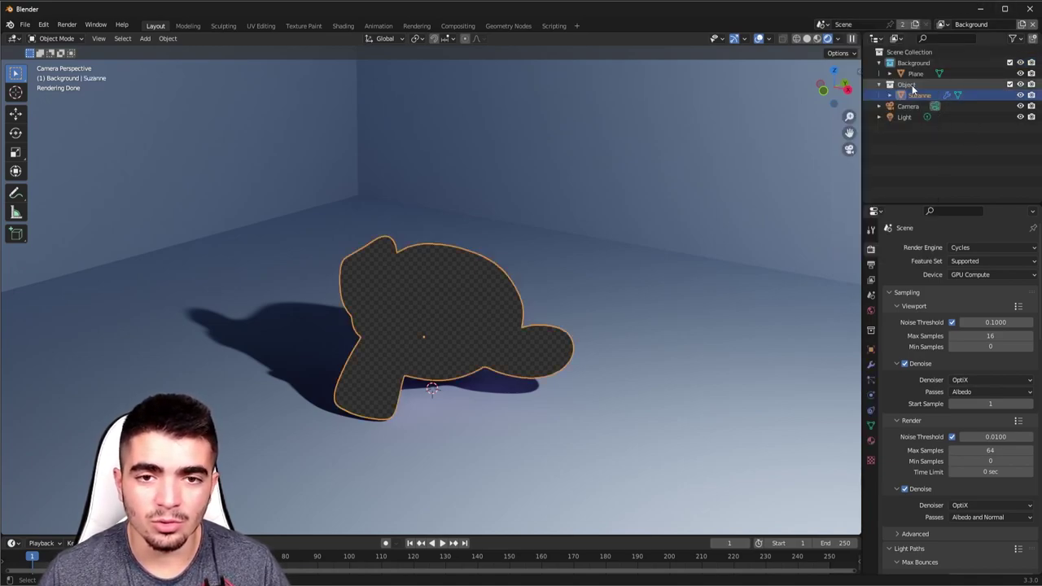
{"action": "right_click", "coordinate": [911, 85]}
{"action": "mouse_move", "coordinate": [837, 201]}
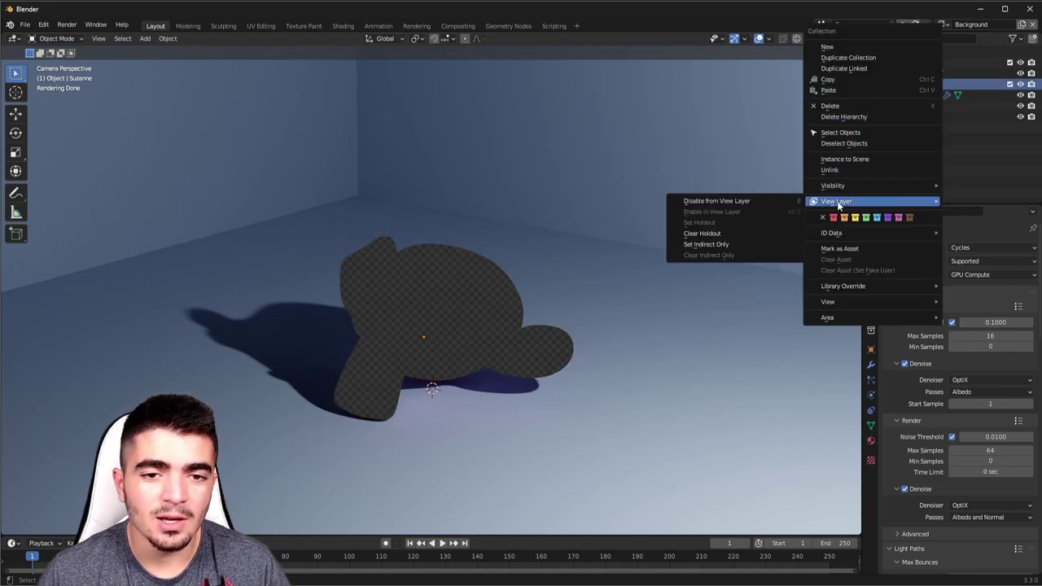
{"action": "left_click", "coordinate": [745, 234]}
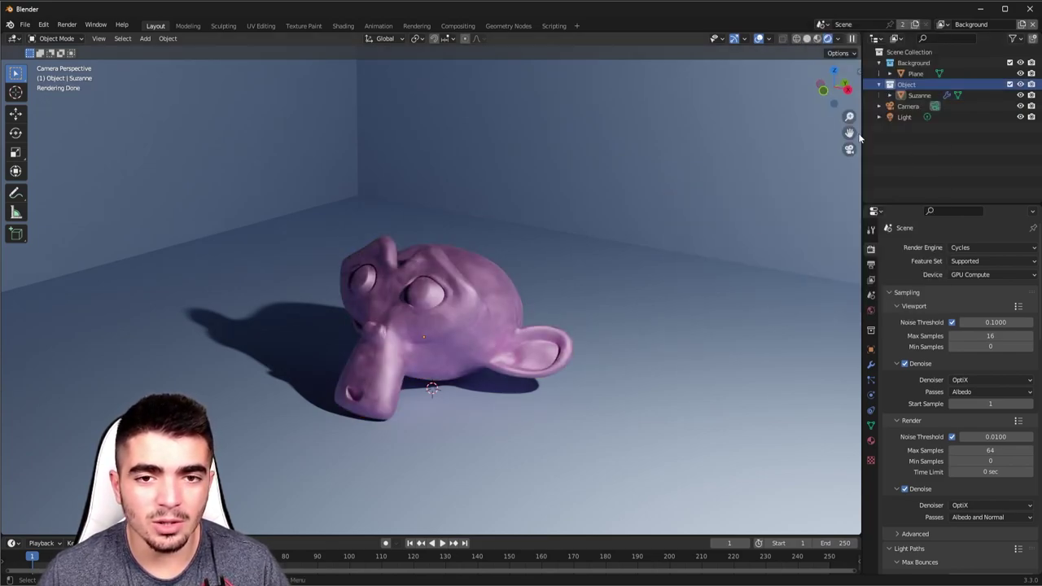
{"action": "right_click", "coordinate": [912, 86]}
{"action": "mouse_move", "coordinate": [836, 201]}
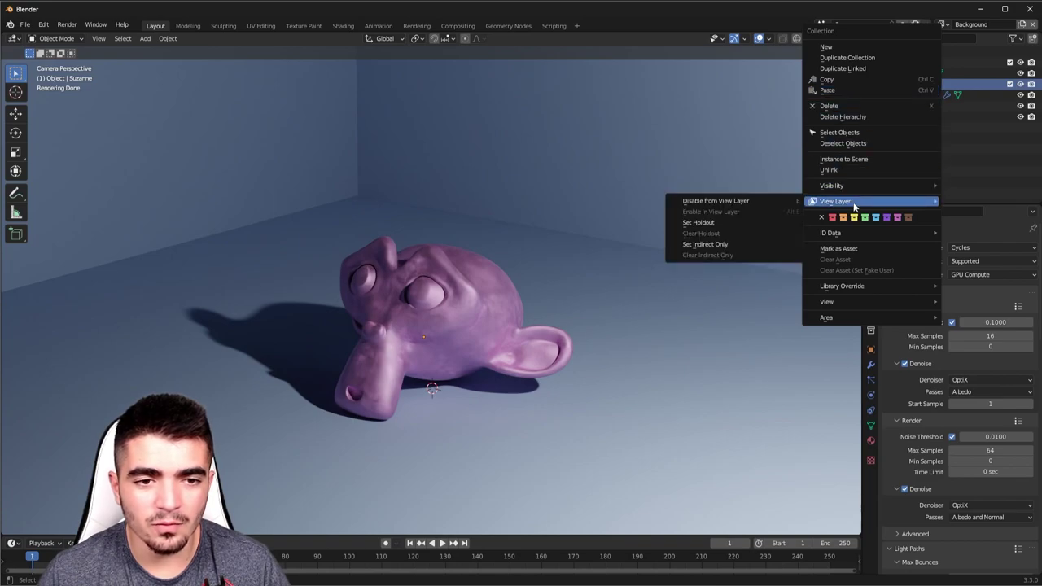
{"action": "left_click", "coordinate": [717, 245]}
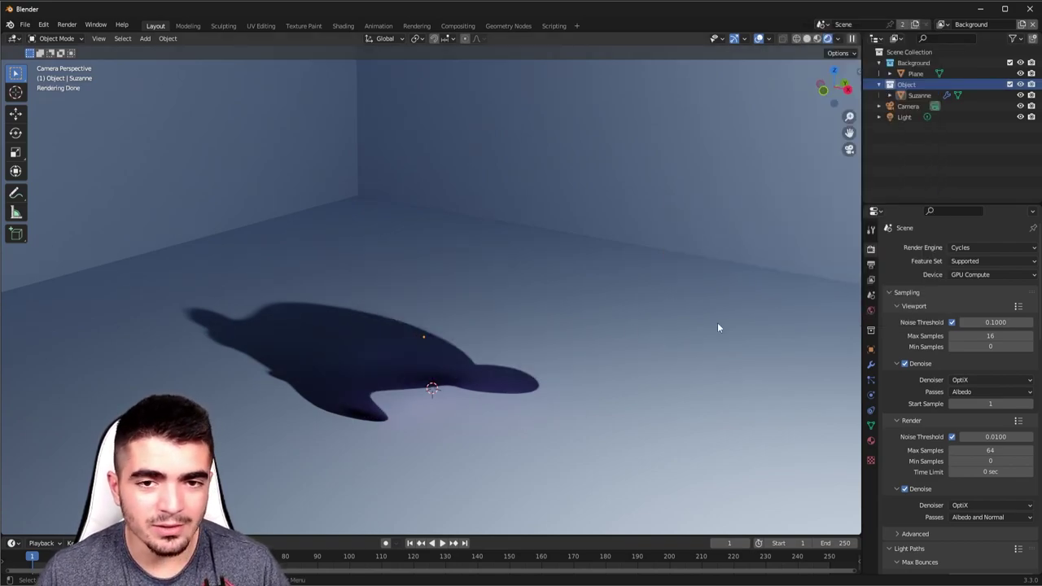
Step: Zoom and pan the viewport to inspect Suzanne's shadow on the floor
{"action": "mouse_move", "coordinate": [625, 389]}
{"action": "middle_mouse_down"}
{"action": "mouse_move", "coordinate": [667, 313]}
{"action": "mouse_move", "coordinate": [649, 303]}
{"action": "mouse_move", "coordinate": [644, 358]}
{"action": "middle_mouse_up"}
{"action": "scroll", "coordinate": [638, 322], "scroll_direction": "up", "scroll_amount": 4}
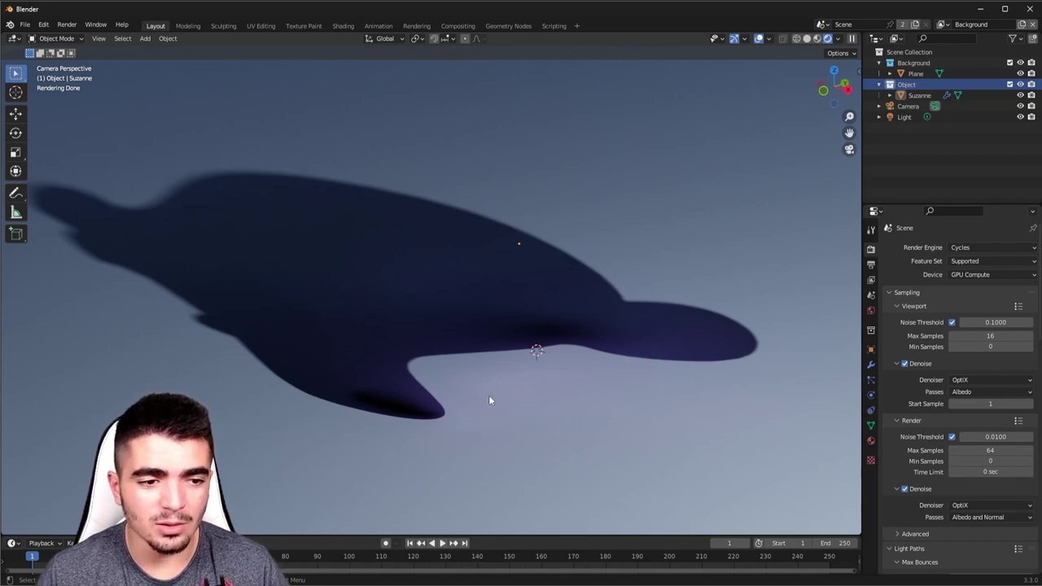
{"action": "scroll", "coordinate": [485, 411], "scroll_direction": "up", "scroll_amount": 3}
{"action": "middle_click_drag", "start_coordinate": [480, 430], "coordinate": [479, 335], "text": "shift"}
{"action": "scroll", "coordinate": [479, 336], "scroll_direction": "up", "scroll_amount": 2}
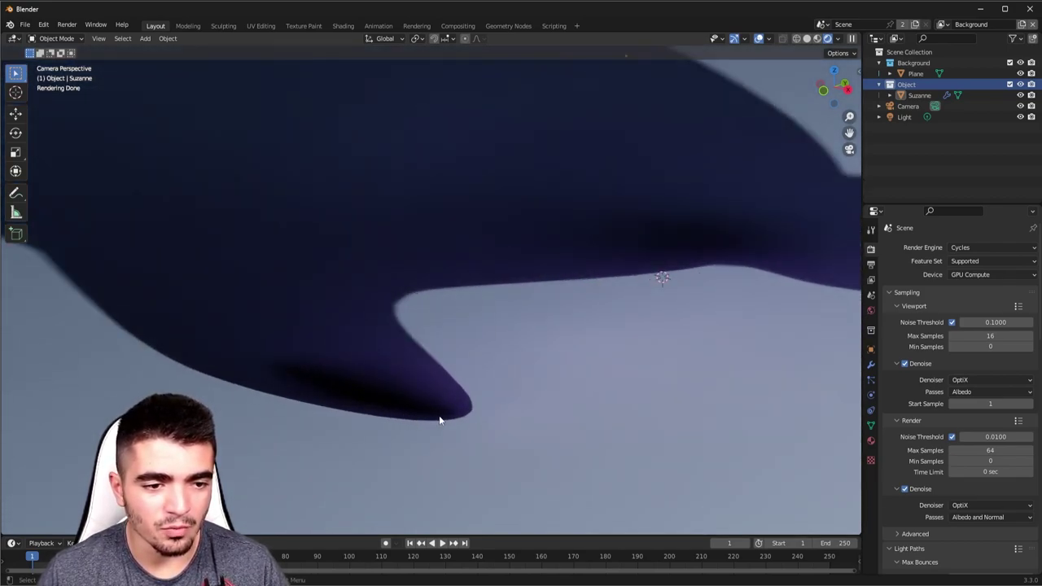
{"action": "scroll", "coordinate": [764, 283], "scroll_direction": "down", "scroll_amount": 3}
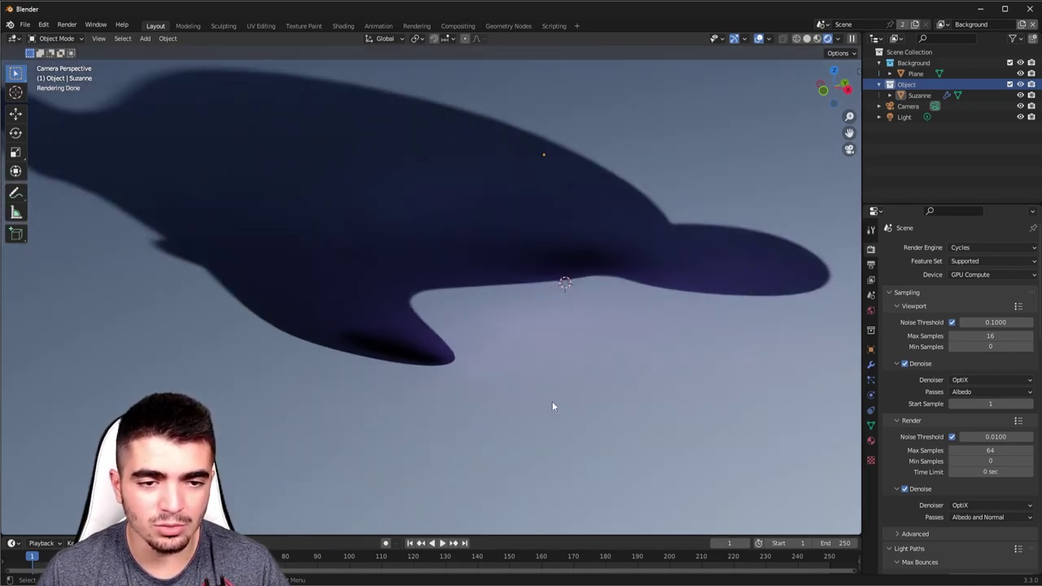
{"action": "scroll", "coordinate": [566, 291], "scroll_direction": "down", "scroll_amount": 2}
{"action": "middle_click_drag", "start_coordinate": [583, 304], "coordinate": [584, 428], "text": "shift"}
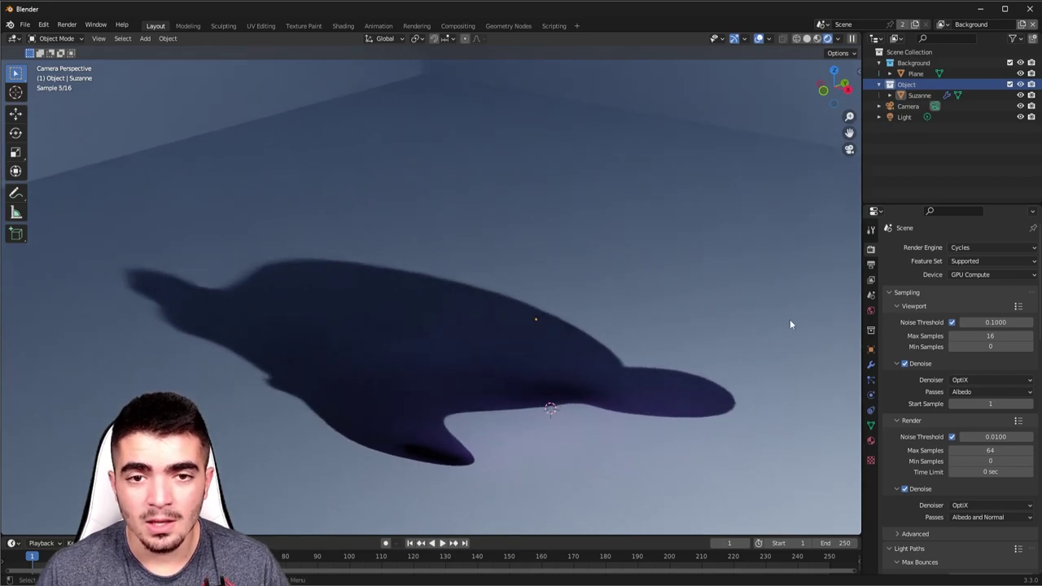
{"action": "left_click", "coordinate": [942, 24]}
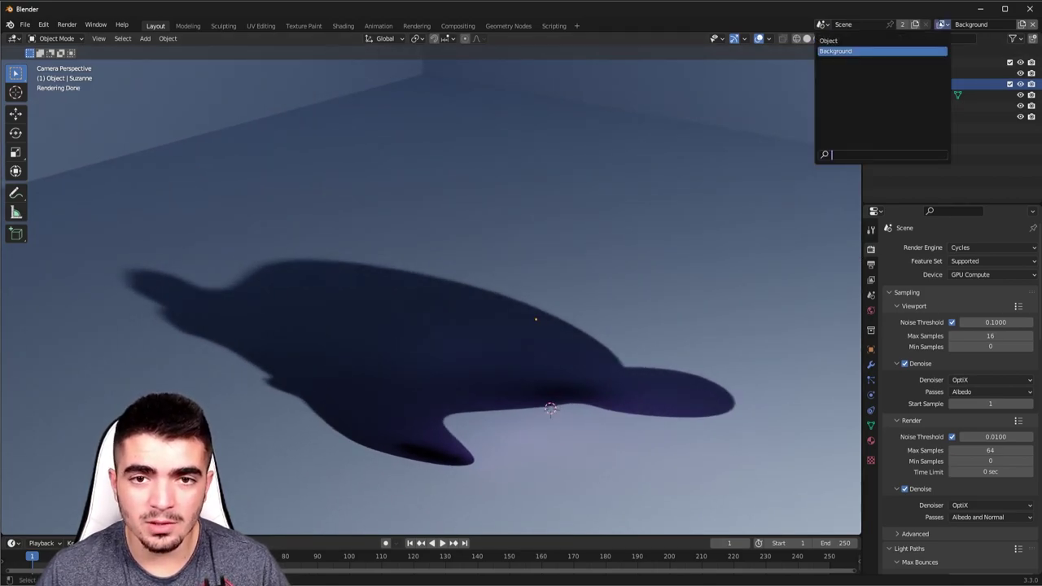
{"action": "left_click", "coordinate": [864, 40]}
{"action": "scroll", "coordinate": [678, 163], "scroll_direction": "down", "scroll_amount": 2}
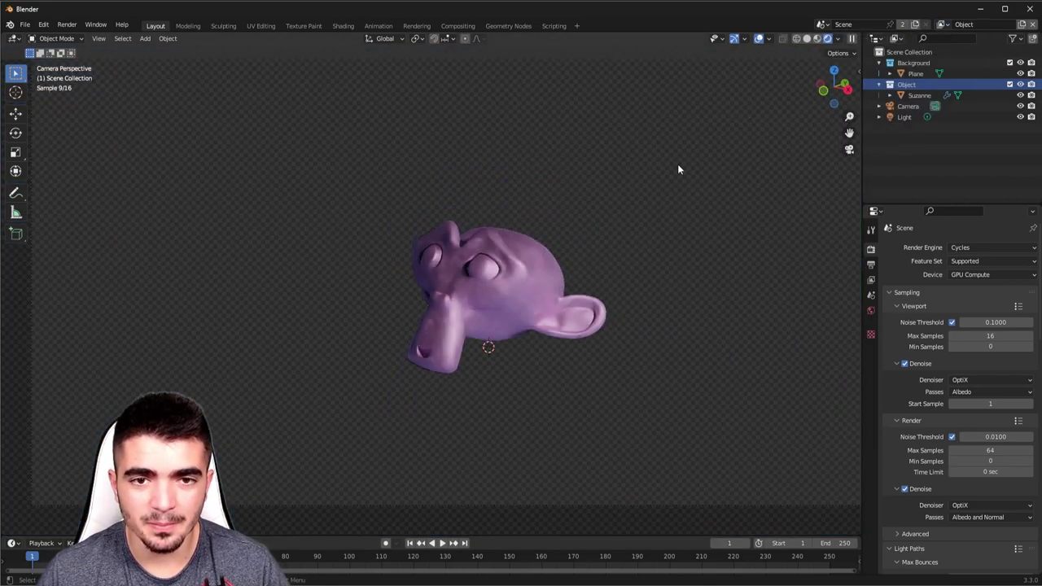
{"action": "scroll", "coordinate": [678, 163], "scroll_direction": "up", "scroll_amount": 1}
{"action": "left_click", "coordinate": [915, 63]}
{"action": "right_click", "coordinate": [922, 65]}
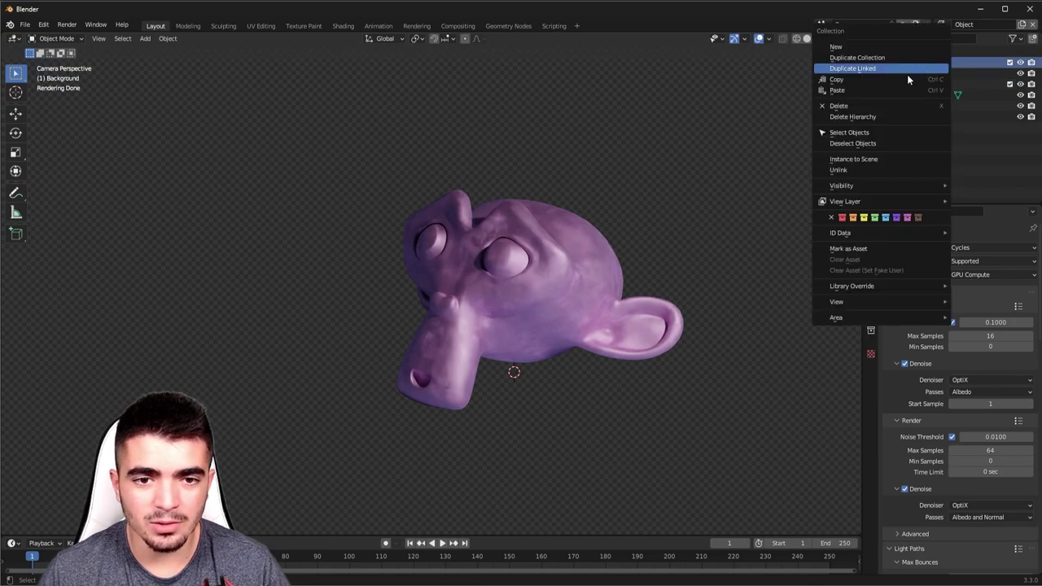
{"action": "mouse_move", "coordinate": [880, 201]}
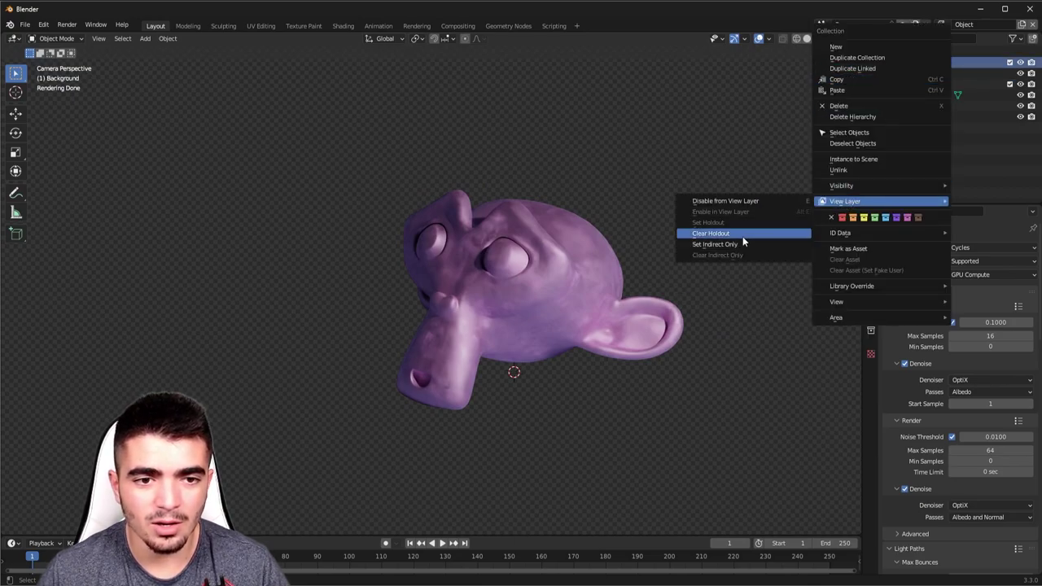
{"action": "left_click", "coordinate": [743, 233]}
{"action": "right_click", "coordinate": [914, 64]}
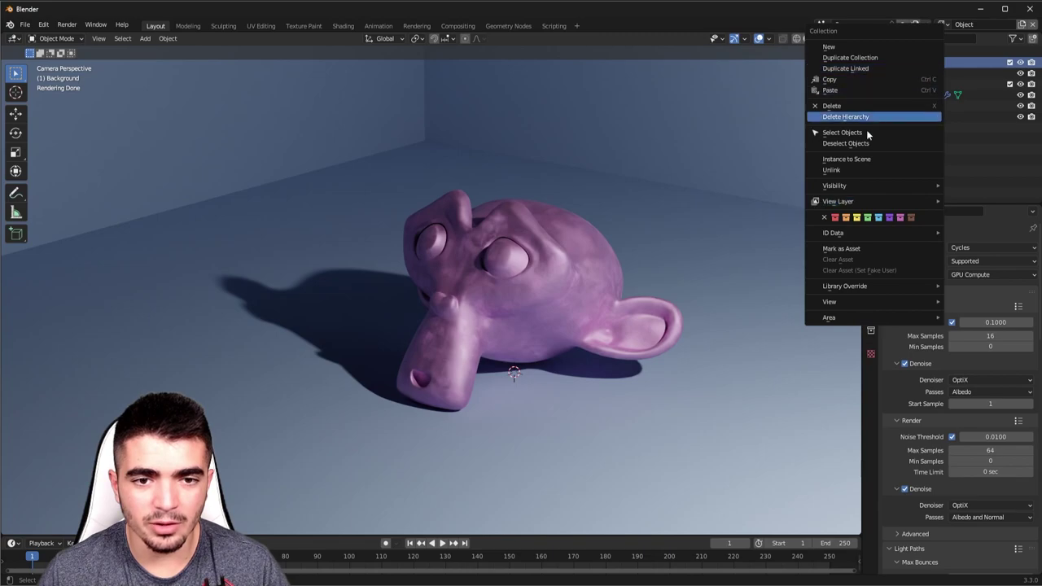
{"action": "mouse_move", "coordinate": [839, 202]}
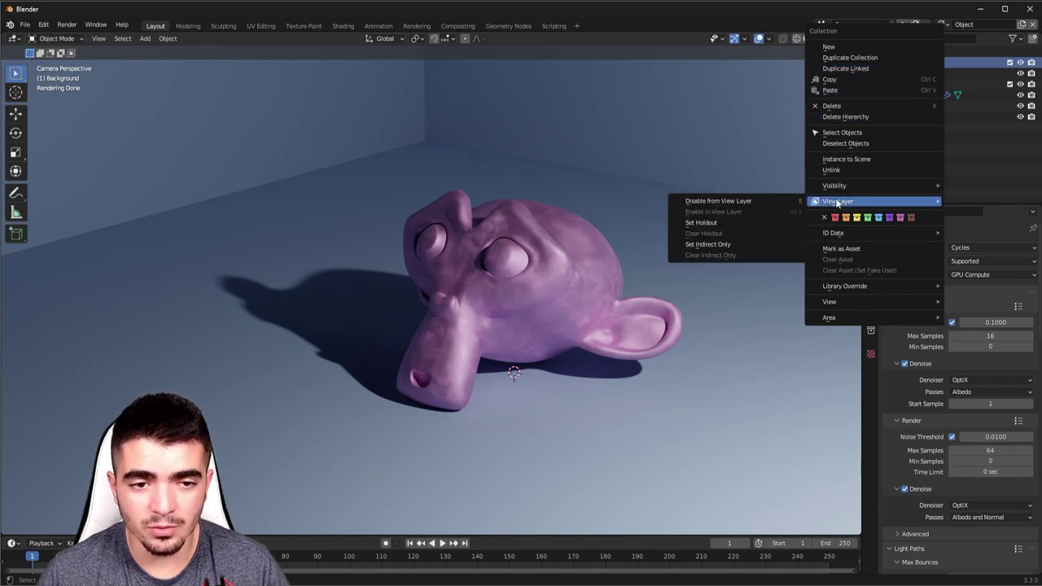
{"action": "left_click", "coordinate": [716, 243]}
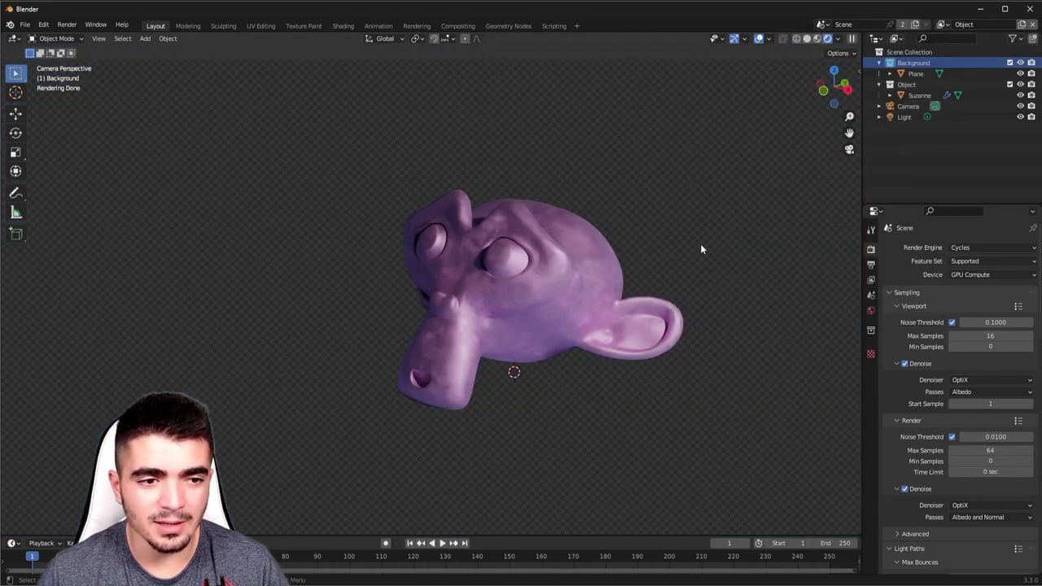
{"action": "mouse_move", "coordinate": [472, 234]}
{"action": "middle_mouse_down", "text": "shift"}
{"action": "mouse_move", "coordinate": [345, 201]}
{"action": "mouse_move", "coordinate": [500, 249]}
{"action": "middle_mouse_up", "text": "shift"}
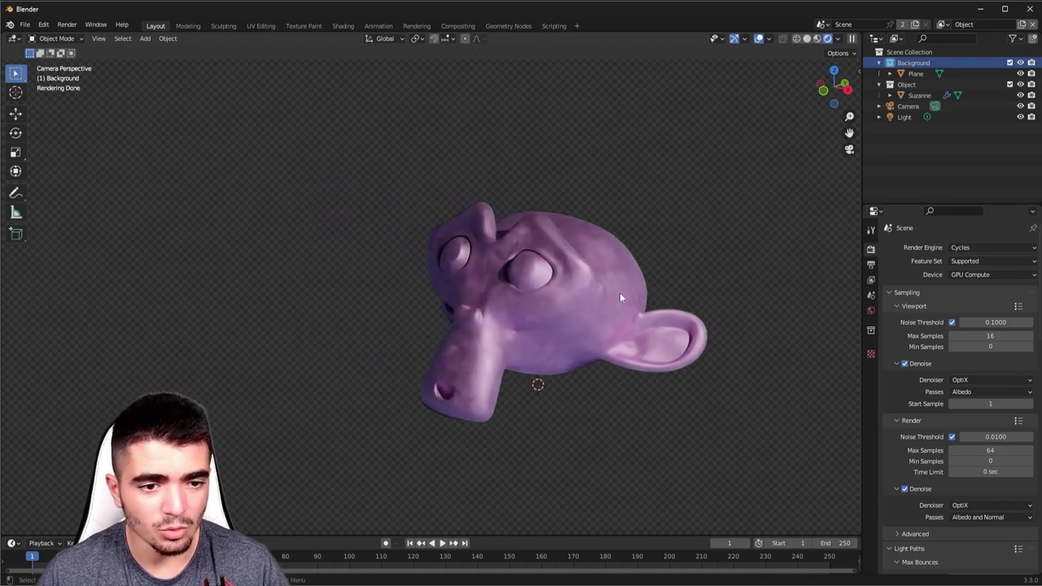
{"action": "middle_click_drag", "start_coordinate": [649, 285], "coordinate": [593, 287], "text": "shift"}
{"action": "left_click", "coordinate": [942, 25]}
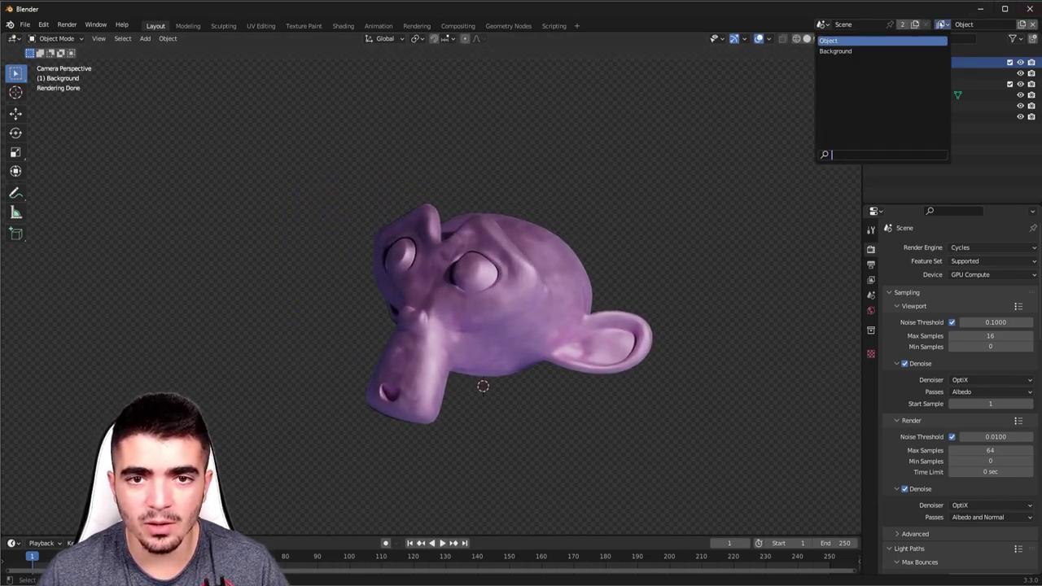
{"action": "left_click", "coordinate": [838, 51]}
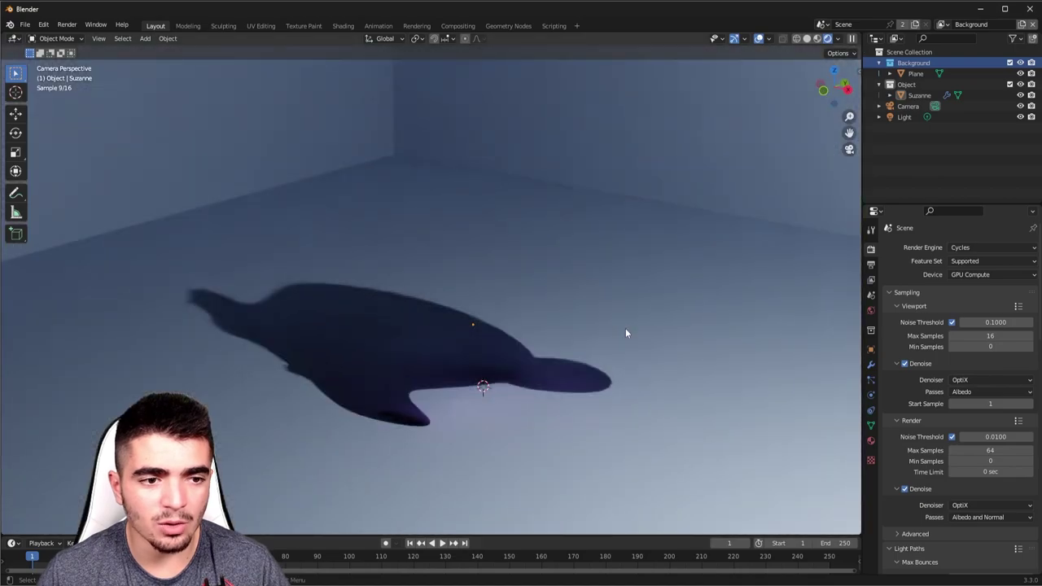
{"action": "middle_click_drag", "start_coordinate": [543, 318], "coordinate": [397, 208], "text": "shift"}
{"action": "middle_click_drag", "start_coordinate": [592, 196], "coordinate": [689, 255], "text": "shift"}
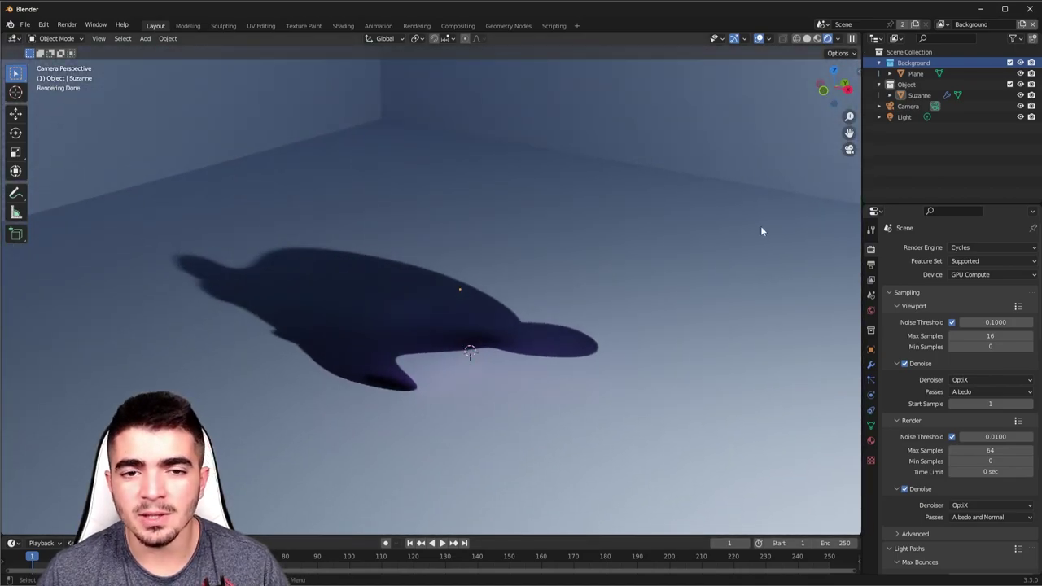
{"action": "key", "text": "shift+a"}
{"action": "mouse_move", "coordinate": [552, 155]}
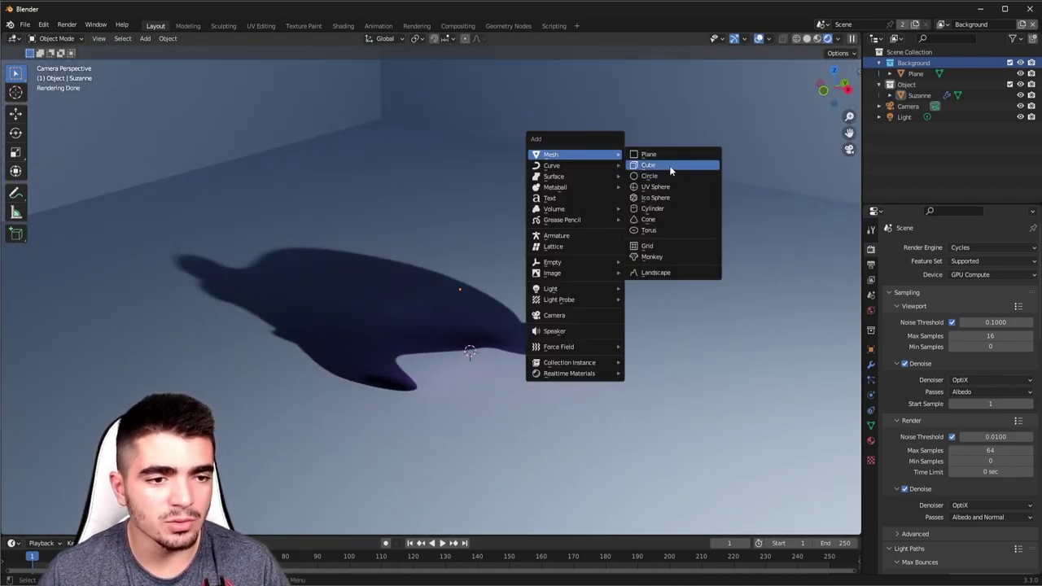
{"action": "left_click", "coordinate": [669, 167]}
{"action": "key", "text": "g"}
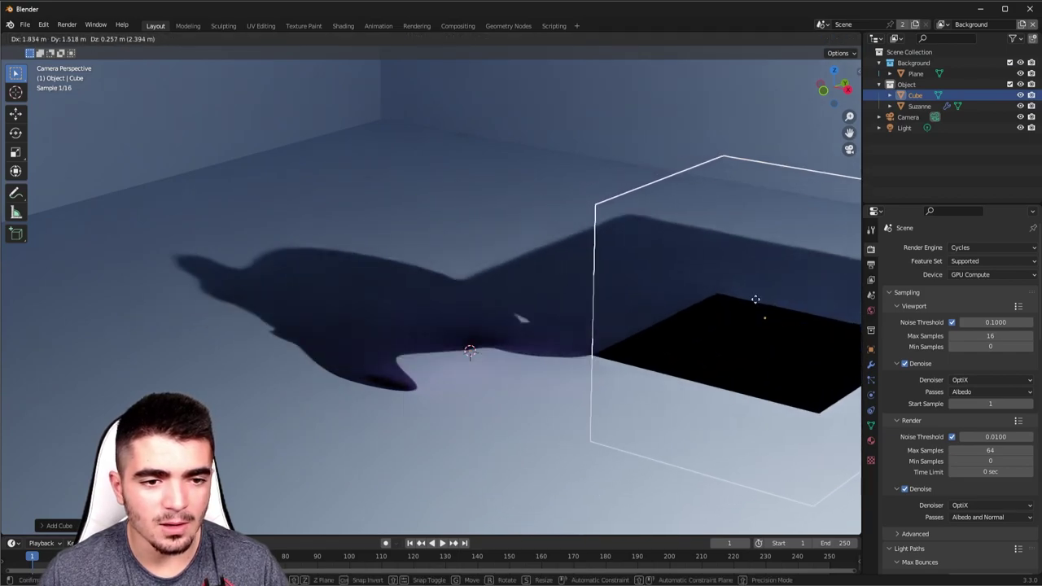
{"action": "left_click", "coordinate": [751, 288]}
{"action": "middle_click_drag", "start_coordinate": [780, 293], "coordinate": [497, 261], "text": "shift"}
{"action": "scroll", "coordinate": [383, 273], "scroll_direction": "up", "scroll_amount": 3}
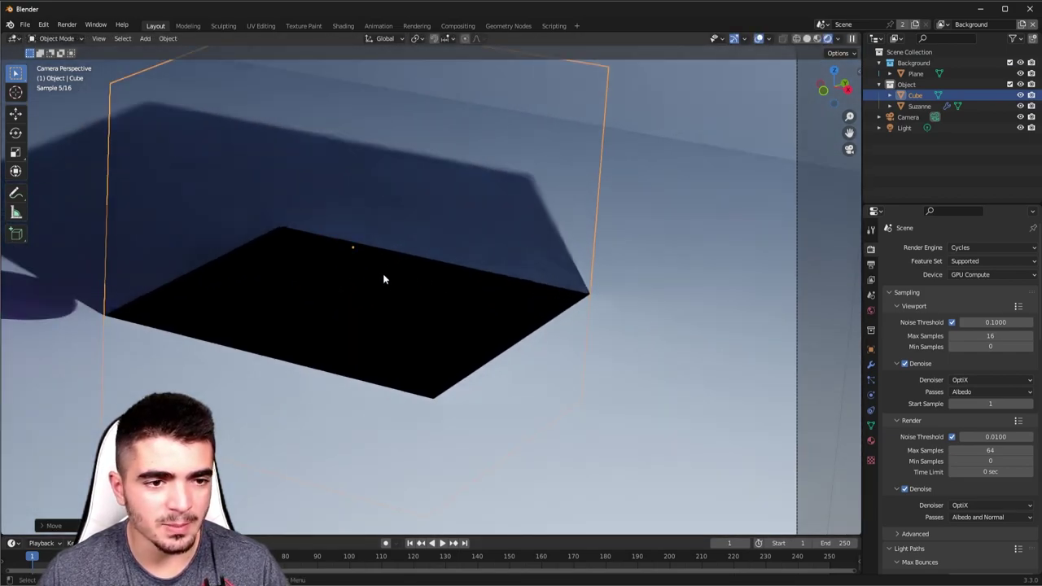
{"action": "key", "text": "g"}
{"action": "left_click", "coordinate": [468, 313]}
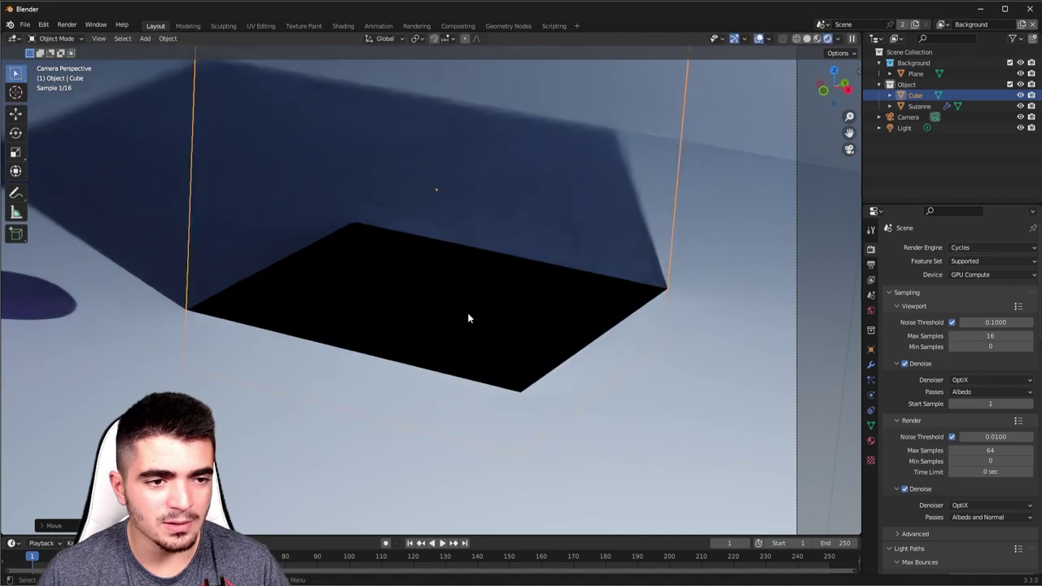
{"action": "middle_click_drag", "start_coordinate": [399, 312], "coordinate": [390, 322]}
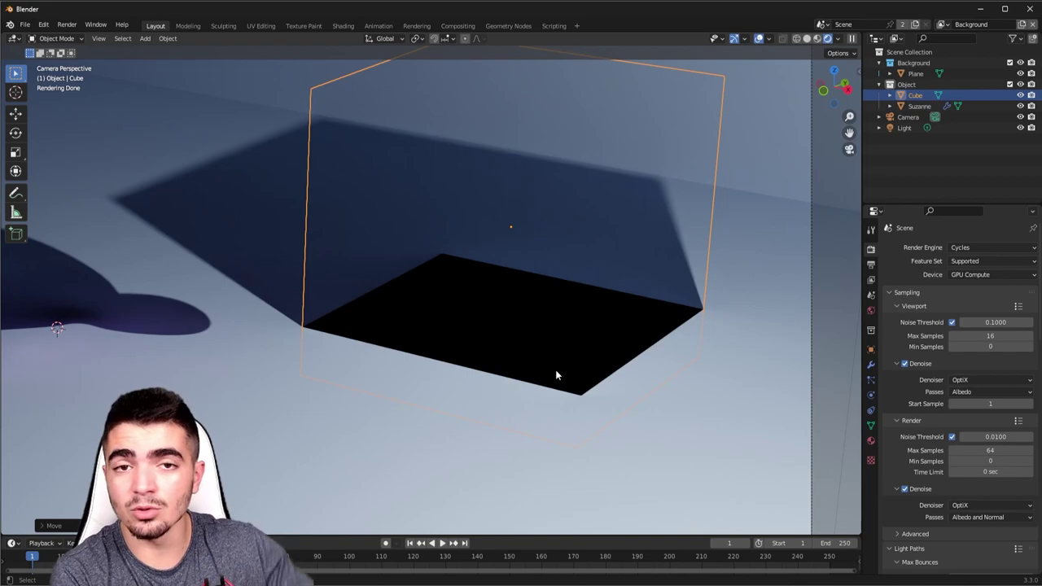
{"action": "key", "text": "g"}
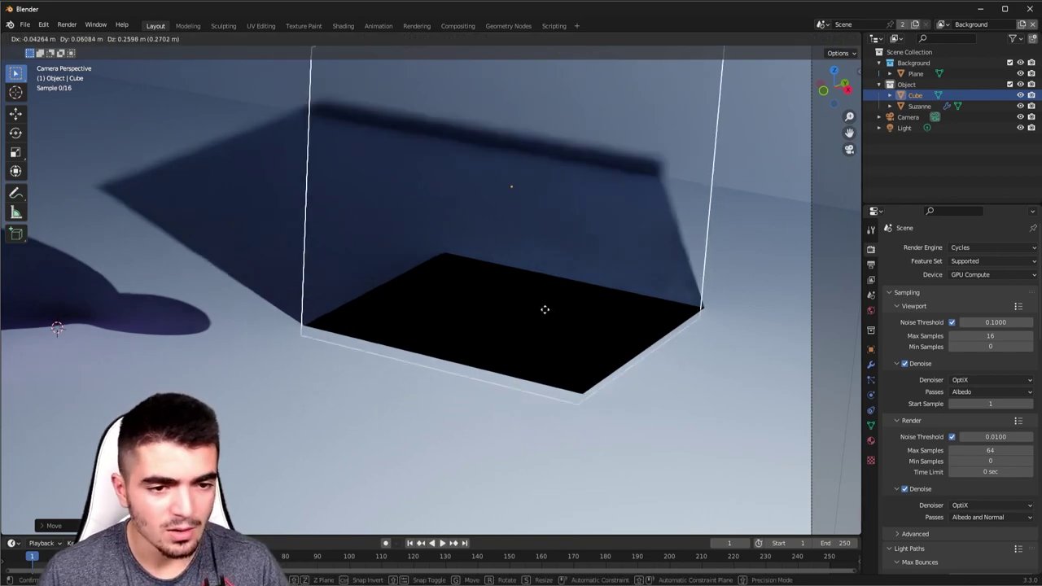
{"action": "left_click", "coordinate": [524, 423]}
{"action": "key", "text": "Delete"}
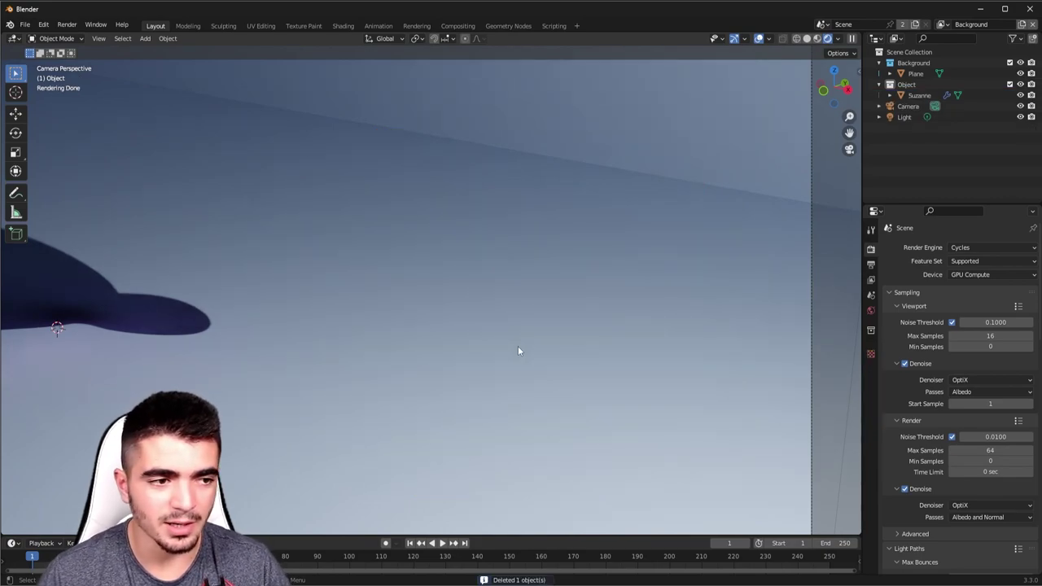
{"action": "mouse_move", "coordinate": [518, 346]}
{"action": "middle_mouse_down"}
{"action": "mouse_move", "coordinate": [381, 280]}
{"action": "mouse_move", "coordinate": [679, 331]}
{"action": "mouse_move", "coordinate": [412, 228]}
{"action": "middle_mouse_up"}
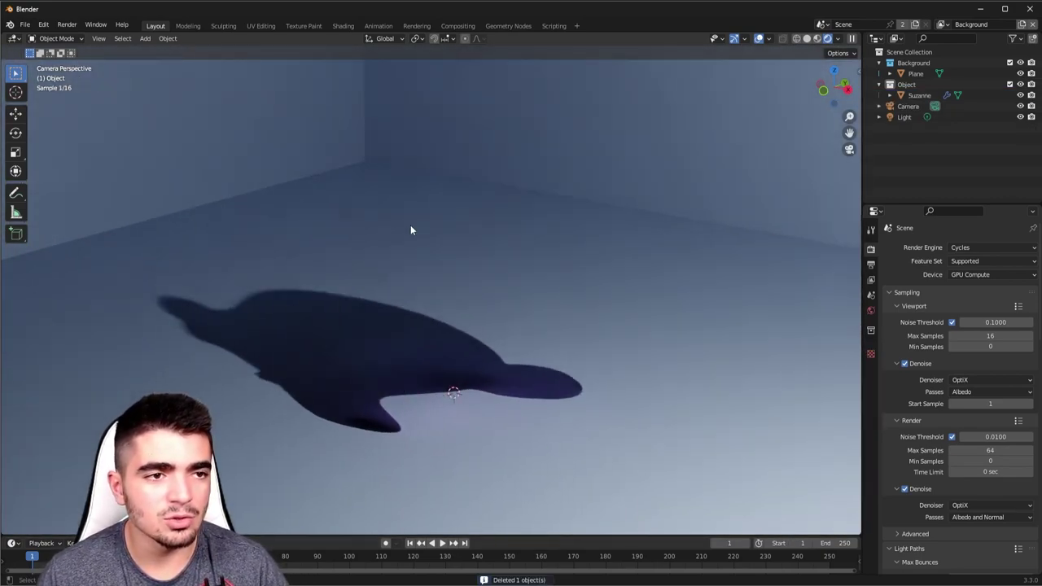
Step: Run Render > Render Image to produce the final composite of Suzanne in the blue room
{"action": "left_click", "coordinate": [61, 24]}
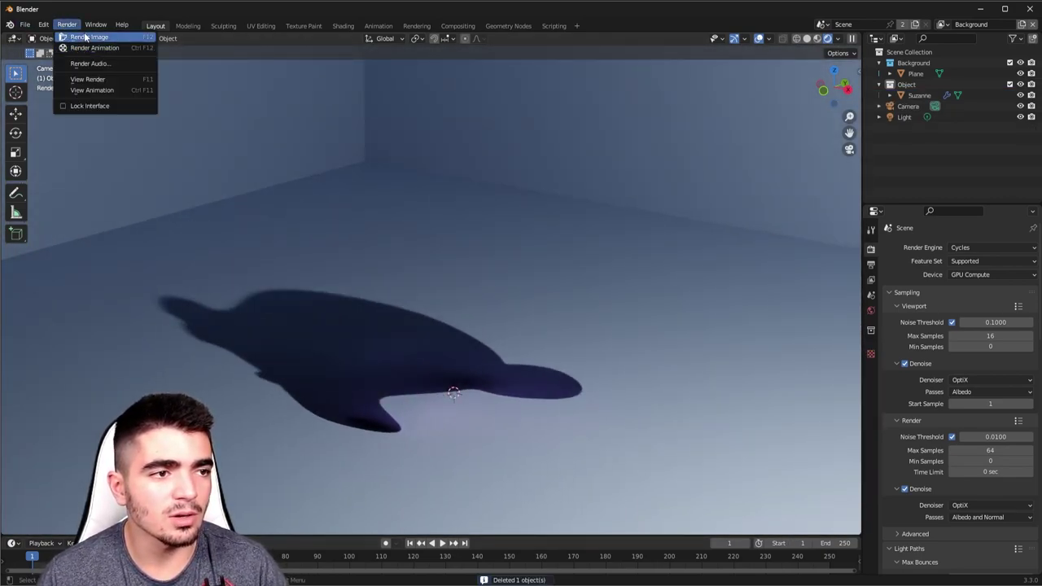
{"action": "left_click", "coordinate": [86, 38]}
{"action": "middle_click_drag", "start_coordinate": [618, 352], "coordinate": [599, 354]}
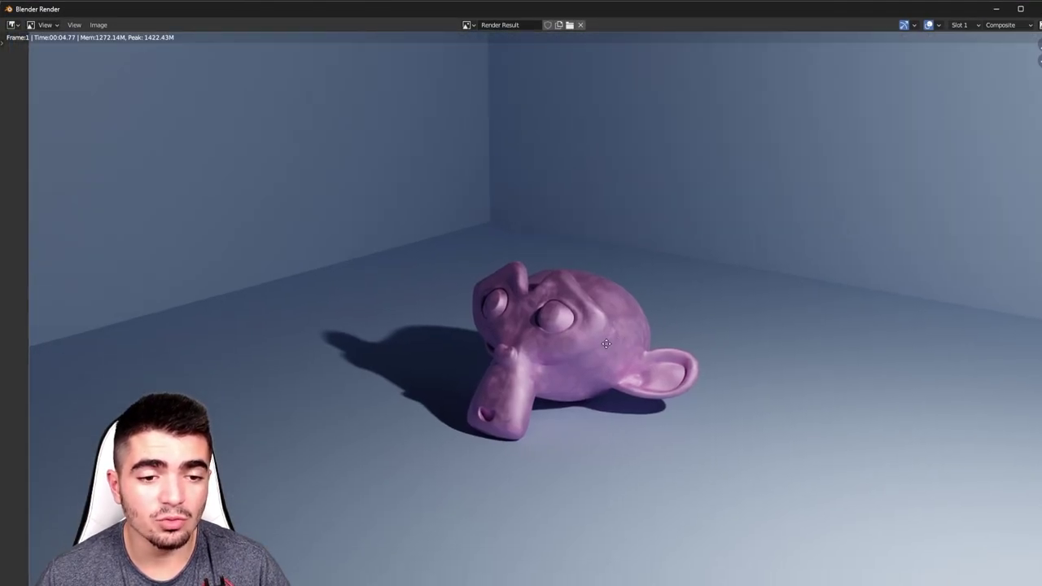